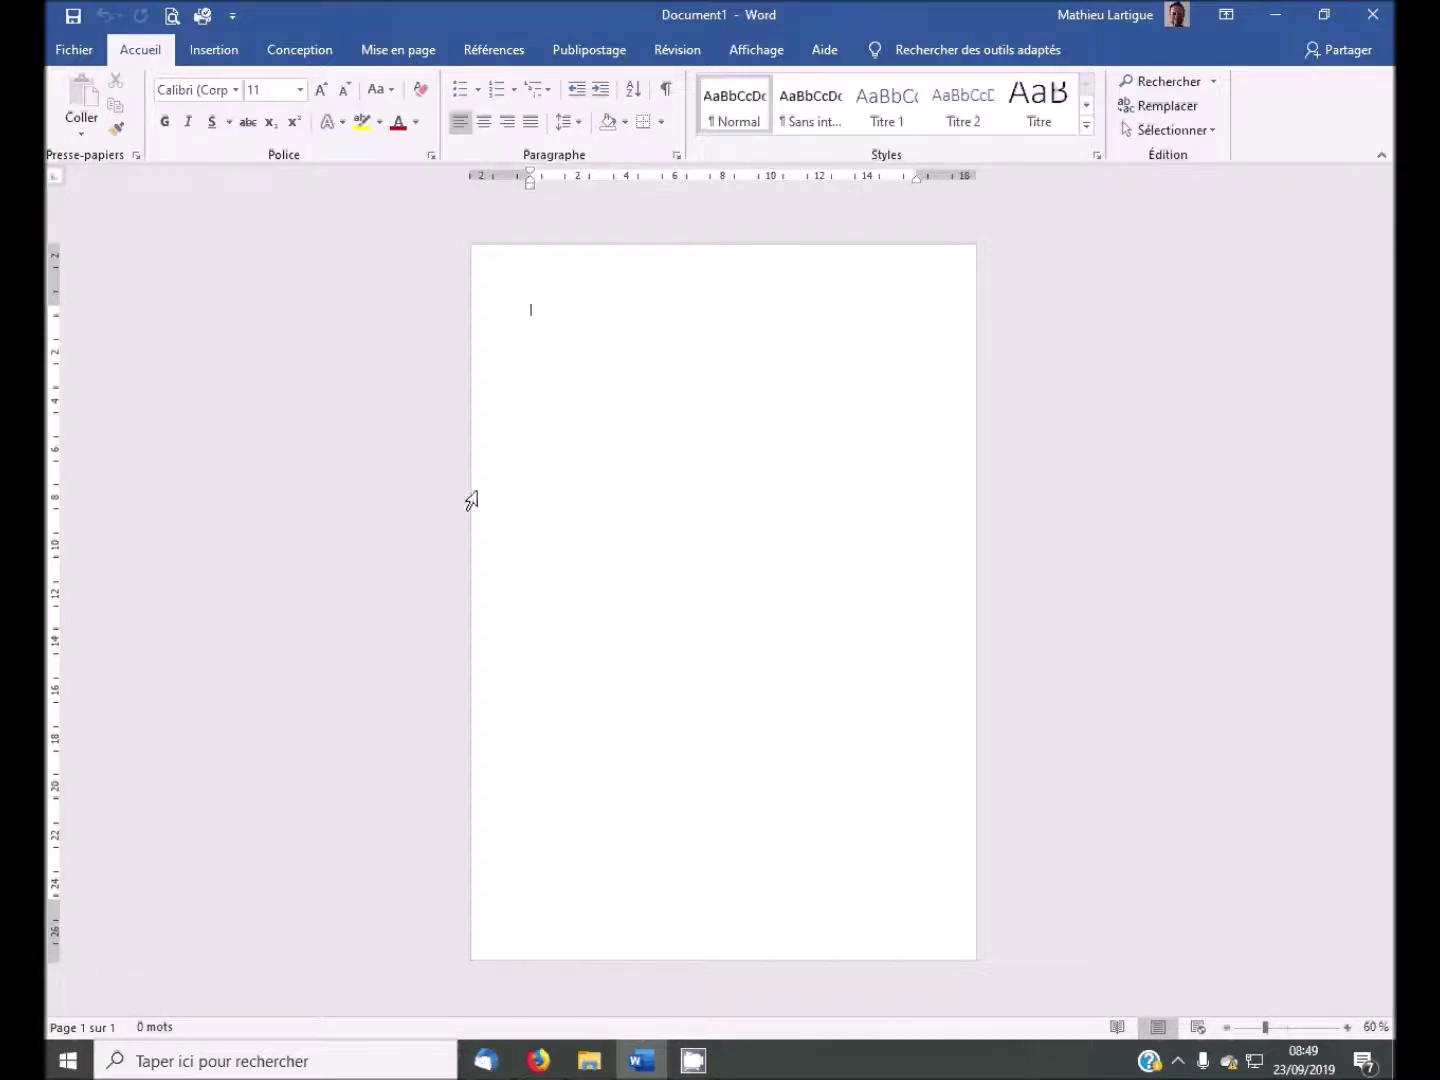
- Insert two next-page section breaks in the blank document to create three pages
left_click(392, 51)
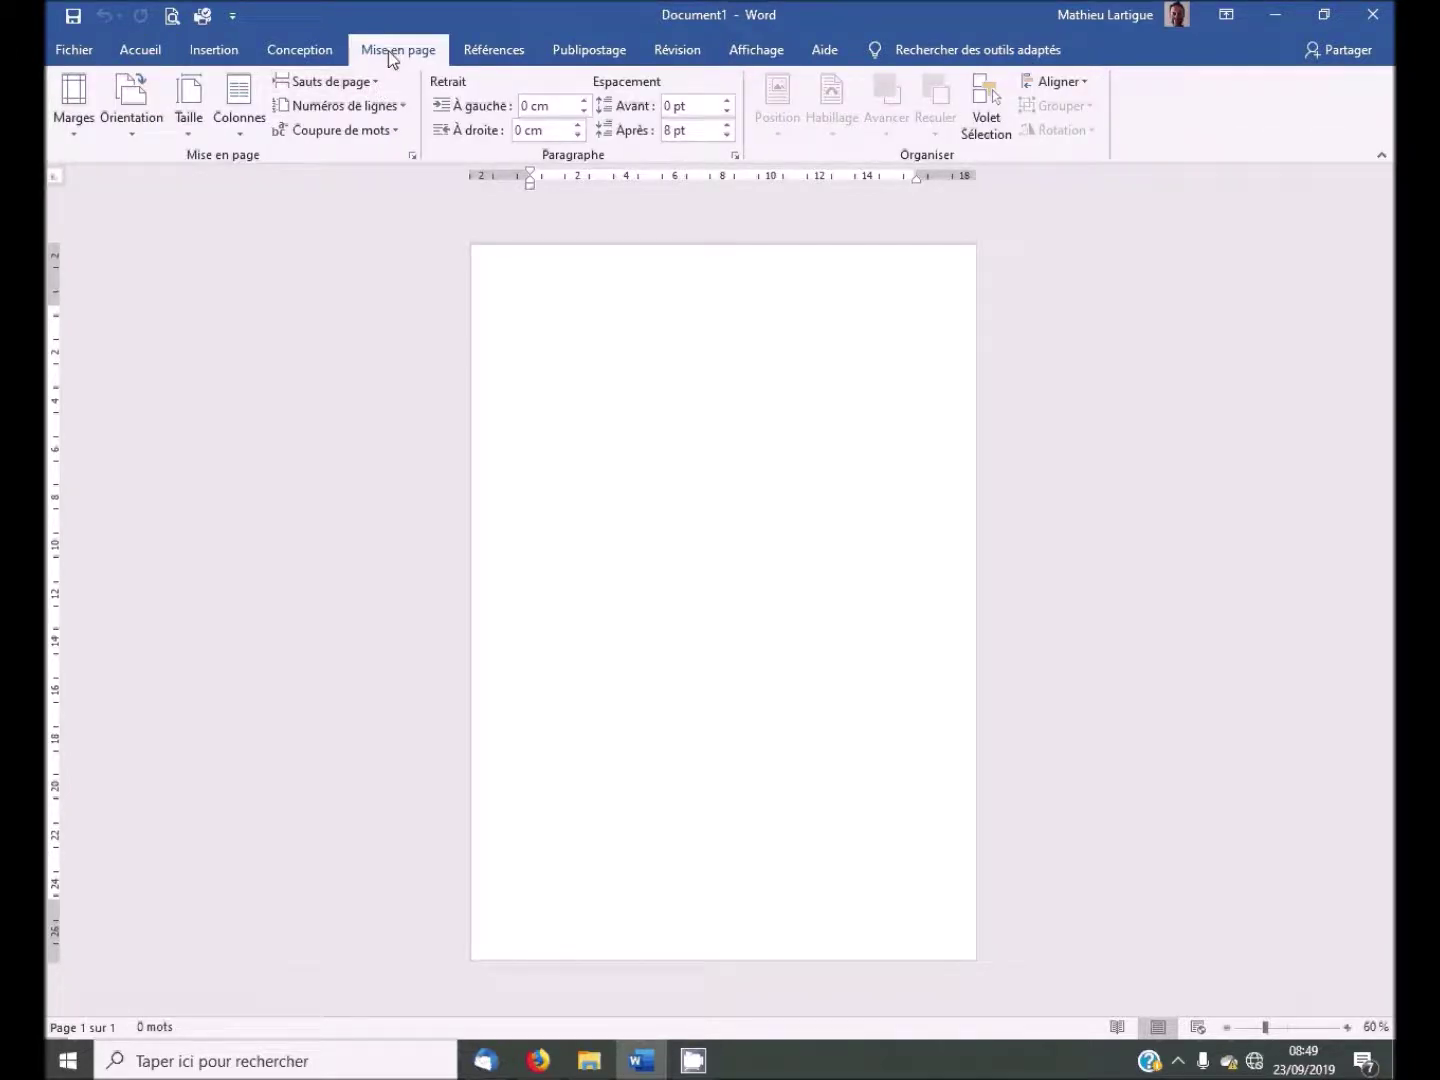
left_click(371, 81)
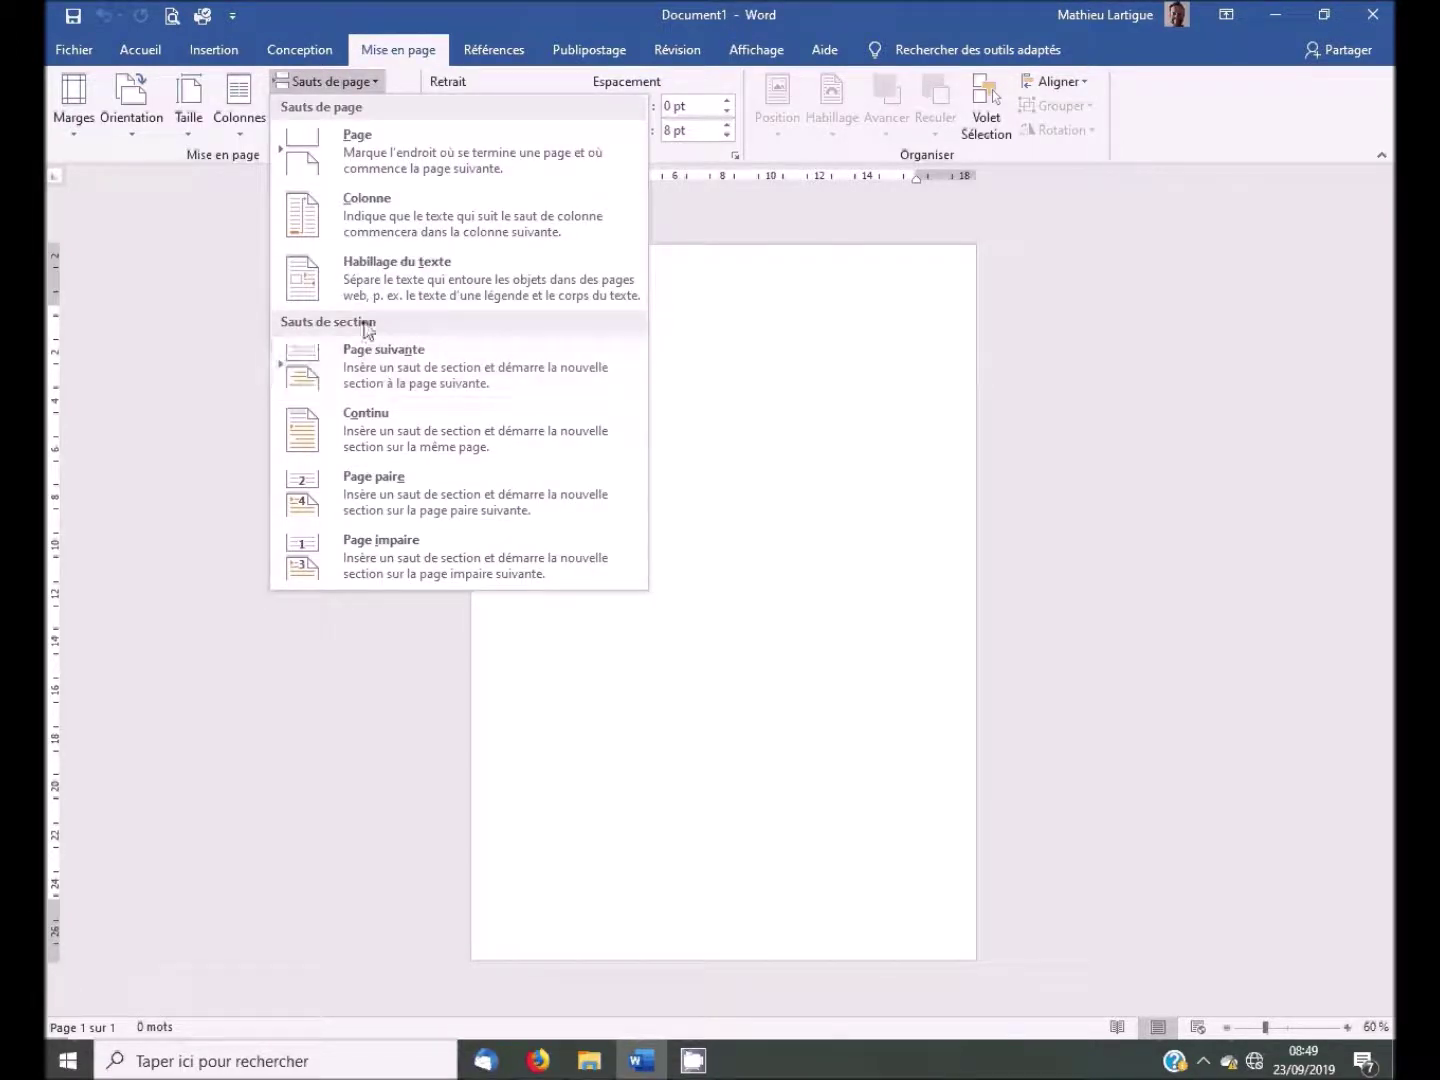
left_click(399, 352)
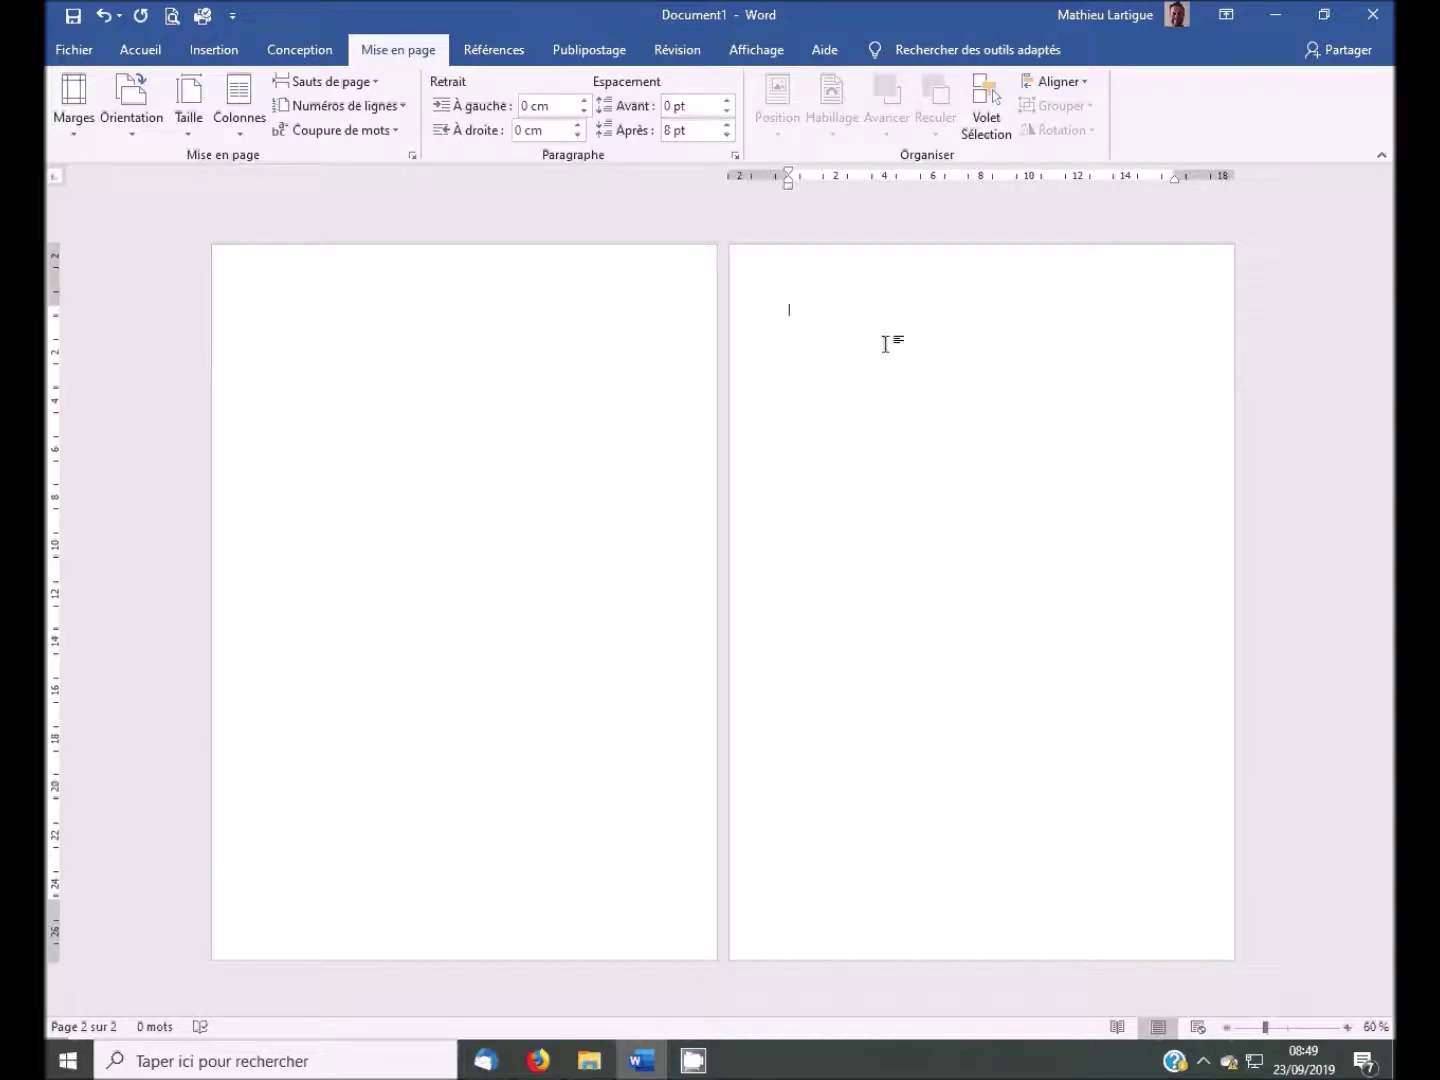
left_click(376, 83)
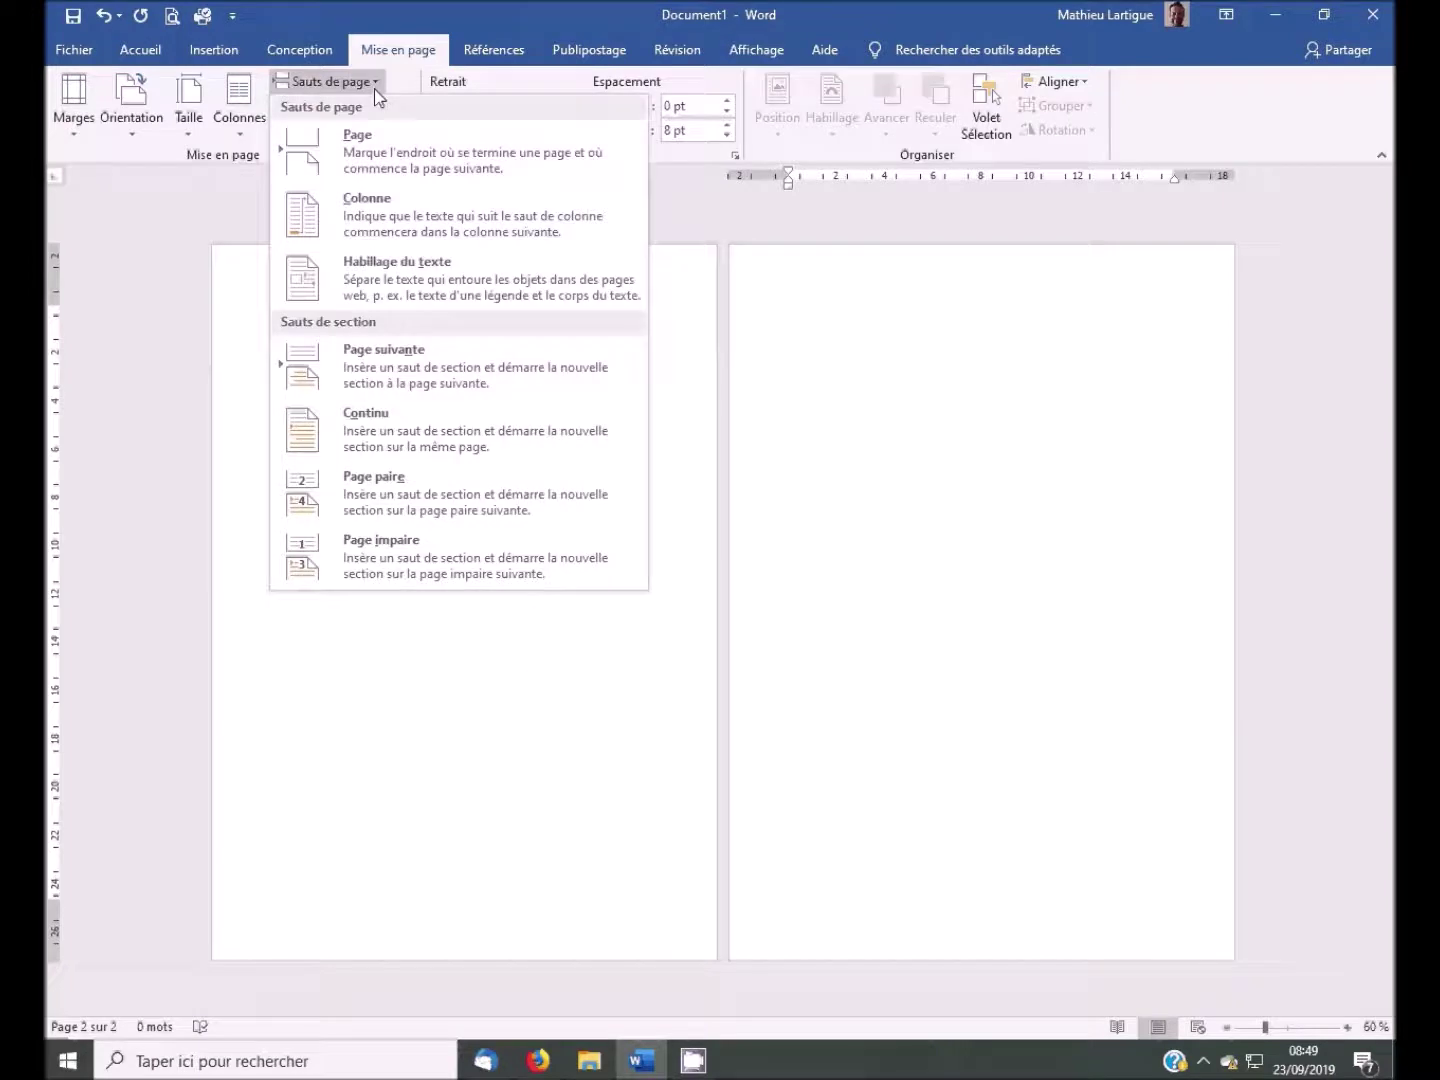
left_click(385, 352)
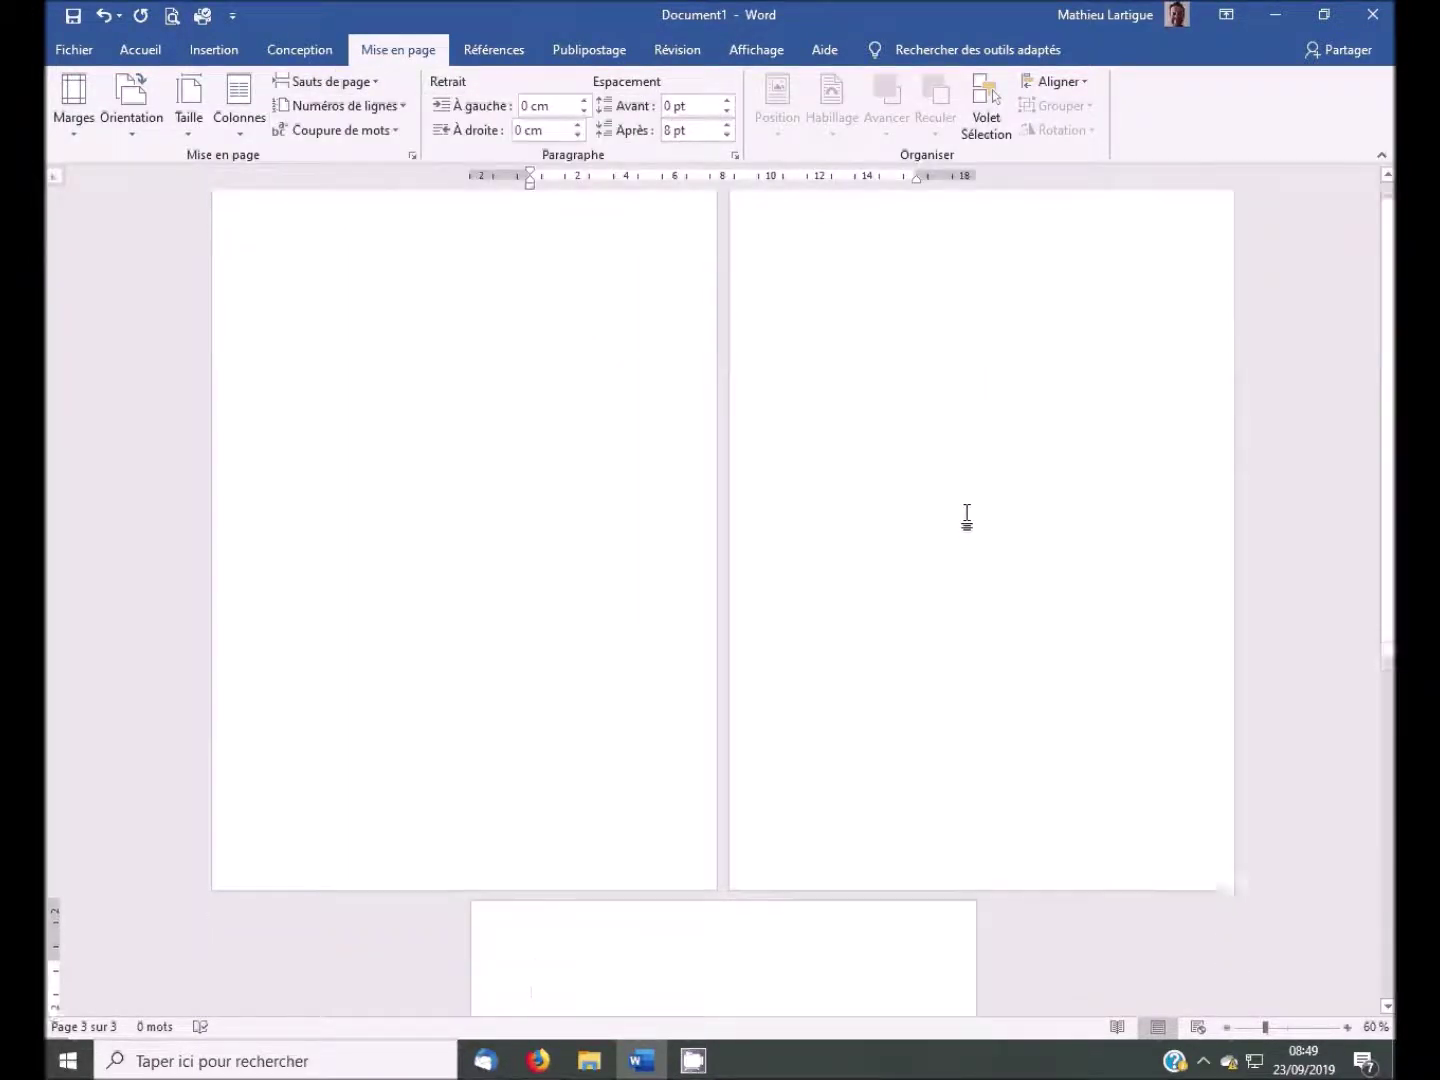
- Enter the heading "Présentation du projet" at the start of the third page, followed by a new line
left_click_drag(1391, 560, 1391, 867)
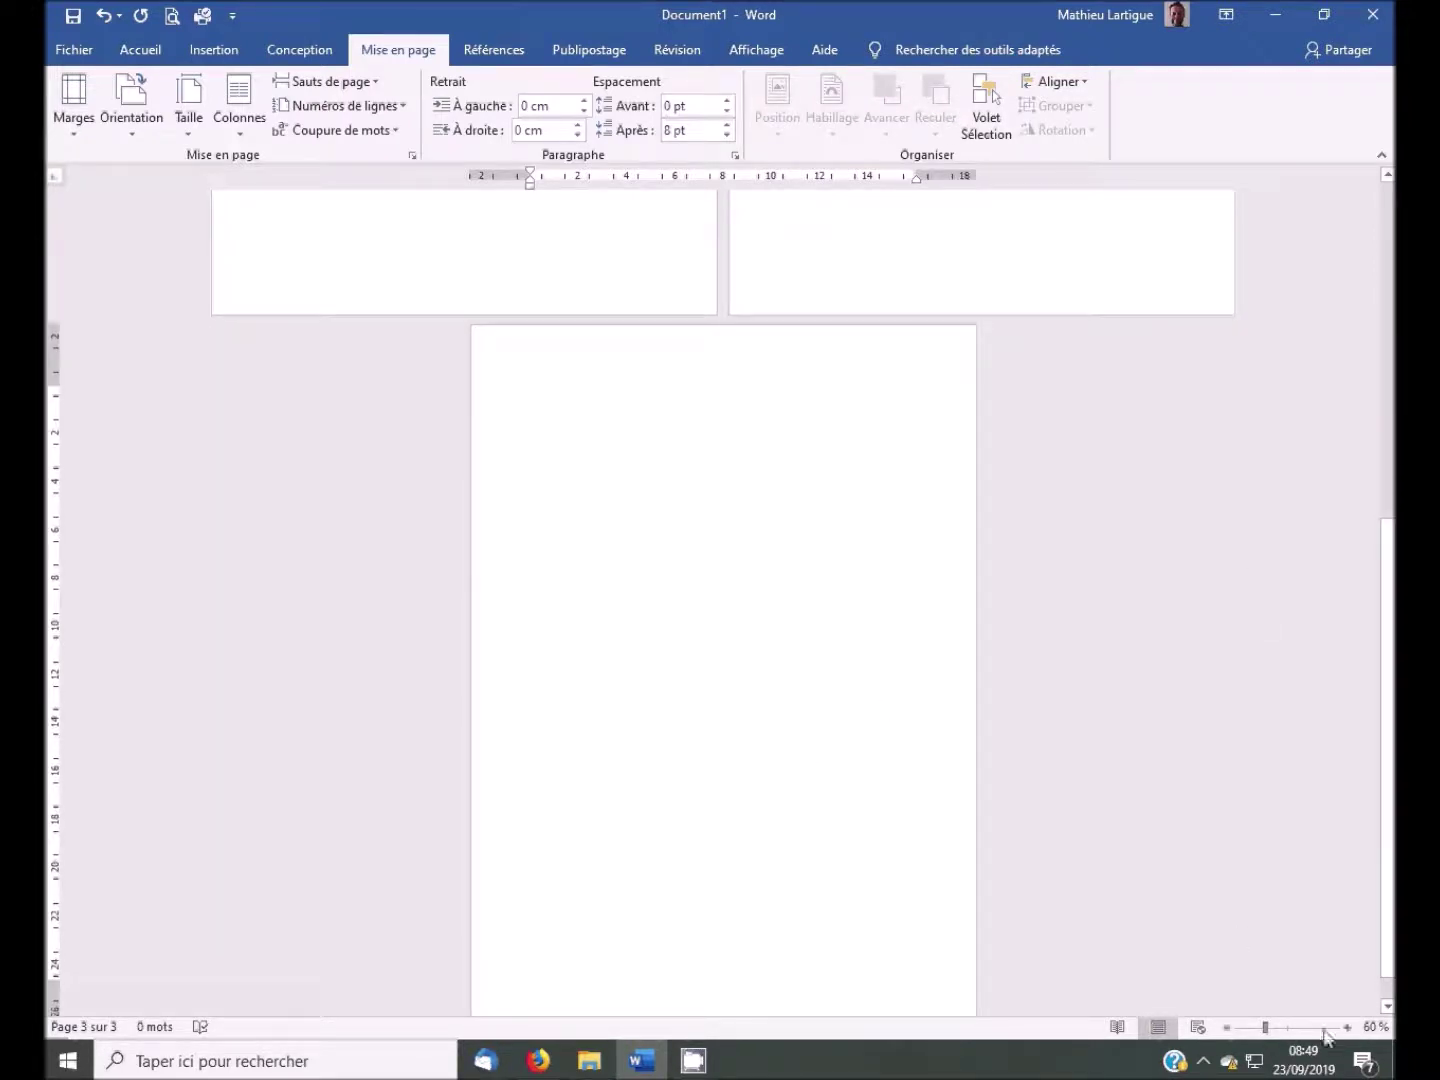
left_click(1347, 1028)
left_click(1347, 1028)
left_click(1346, 1028)
left_click(1347, 1027)
left_click(1346, 1028)
left_click(1347, 1027)
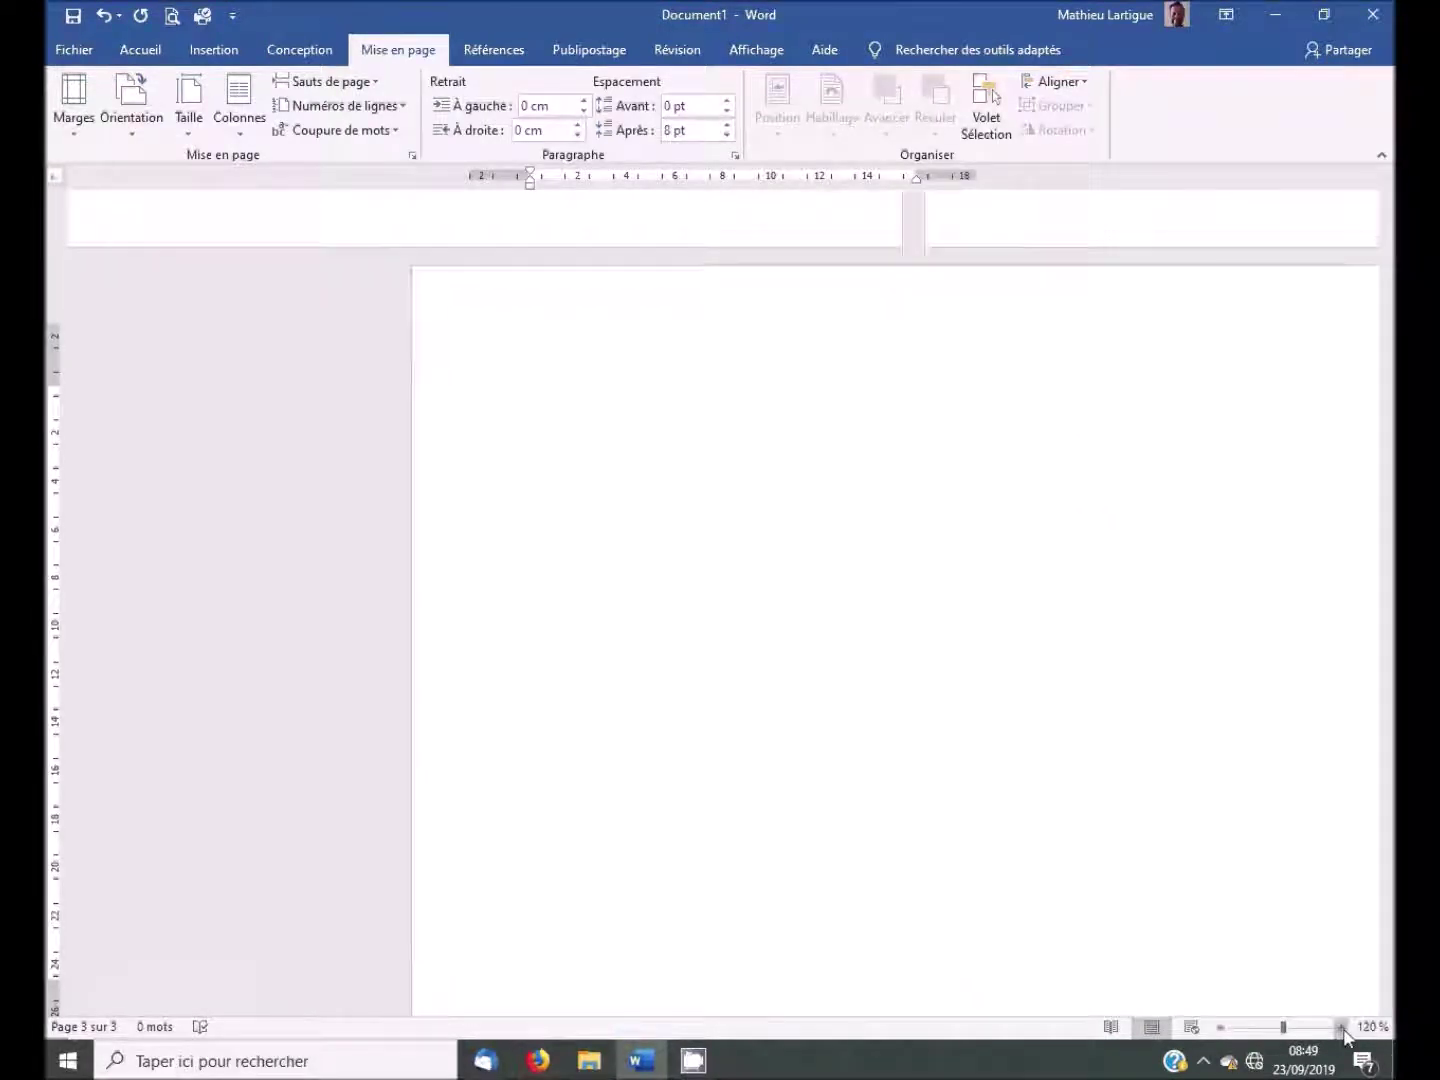
left_click(1347, 1027)
left_click(1347, 1027)
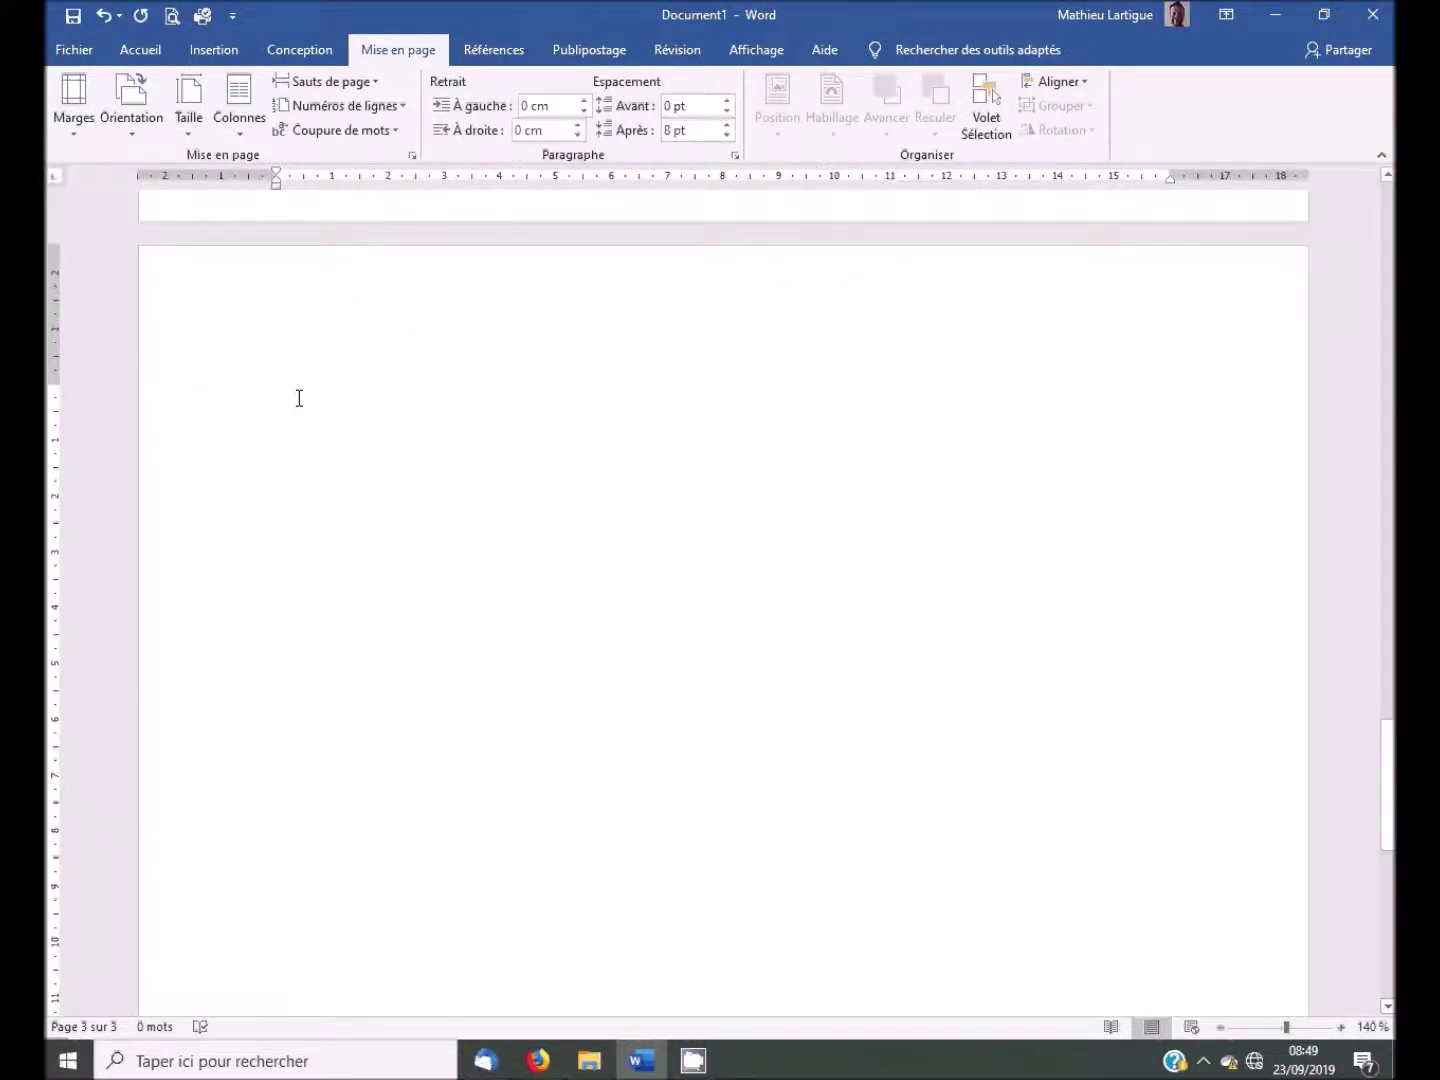
mouse_move(1390, 761)
left_mouse_down()
mouse_move(1390, 731)
mouse_move(1393, 752)
left_mouse_up()
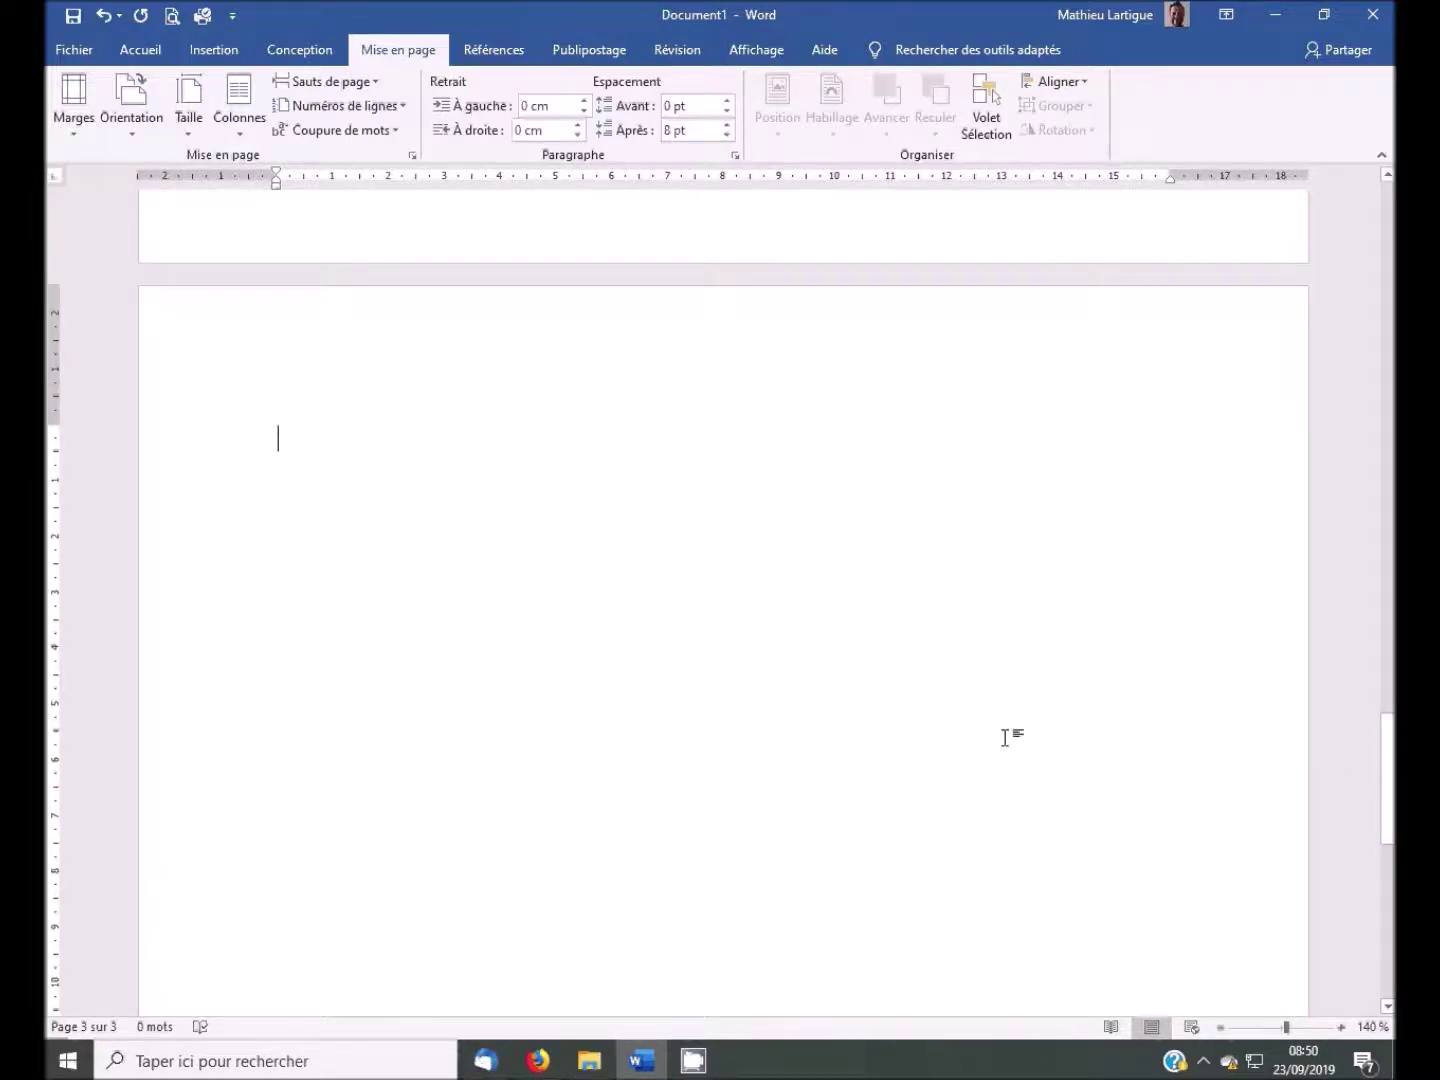
type("Pr")
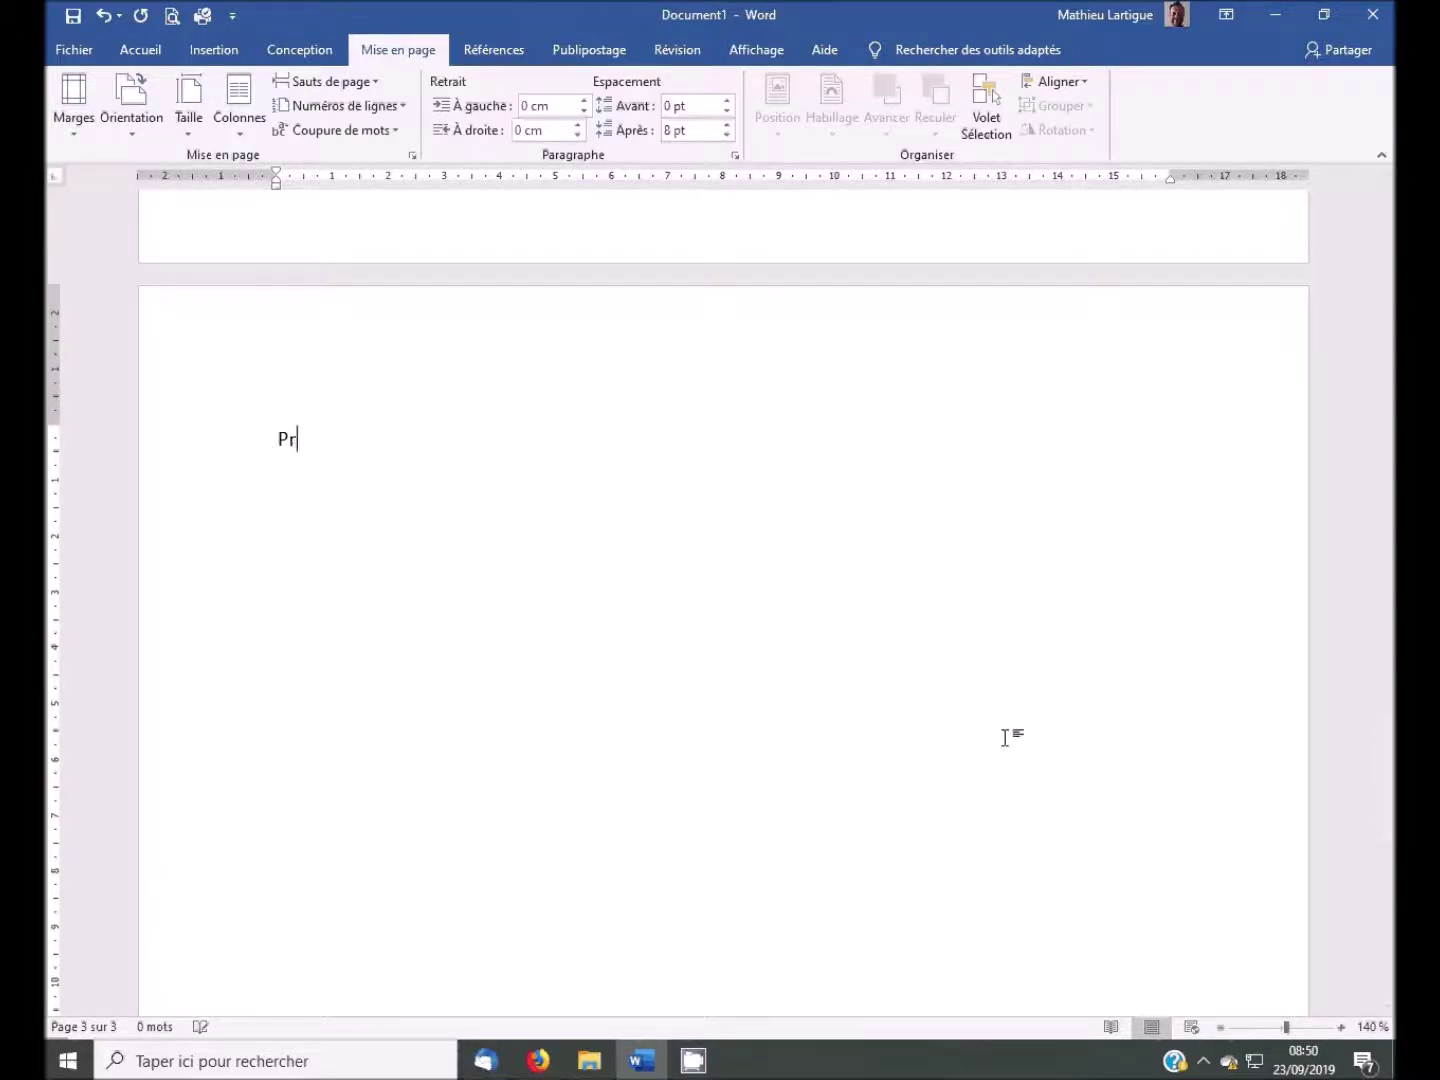
type("ésentation du ")
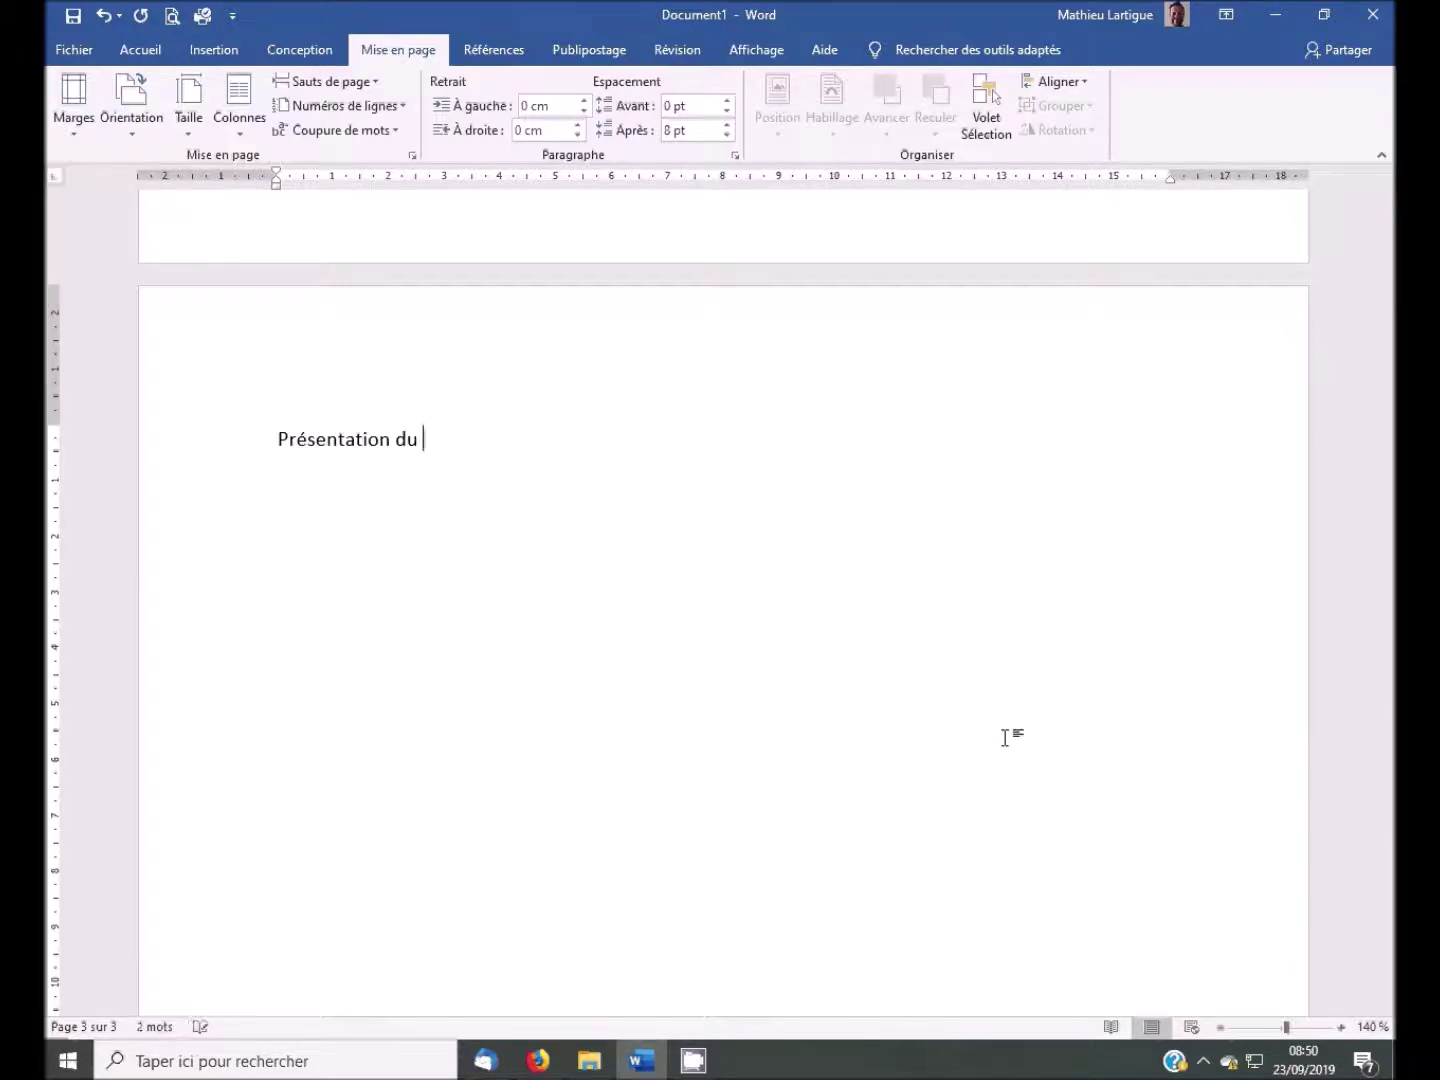
type("projet")
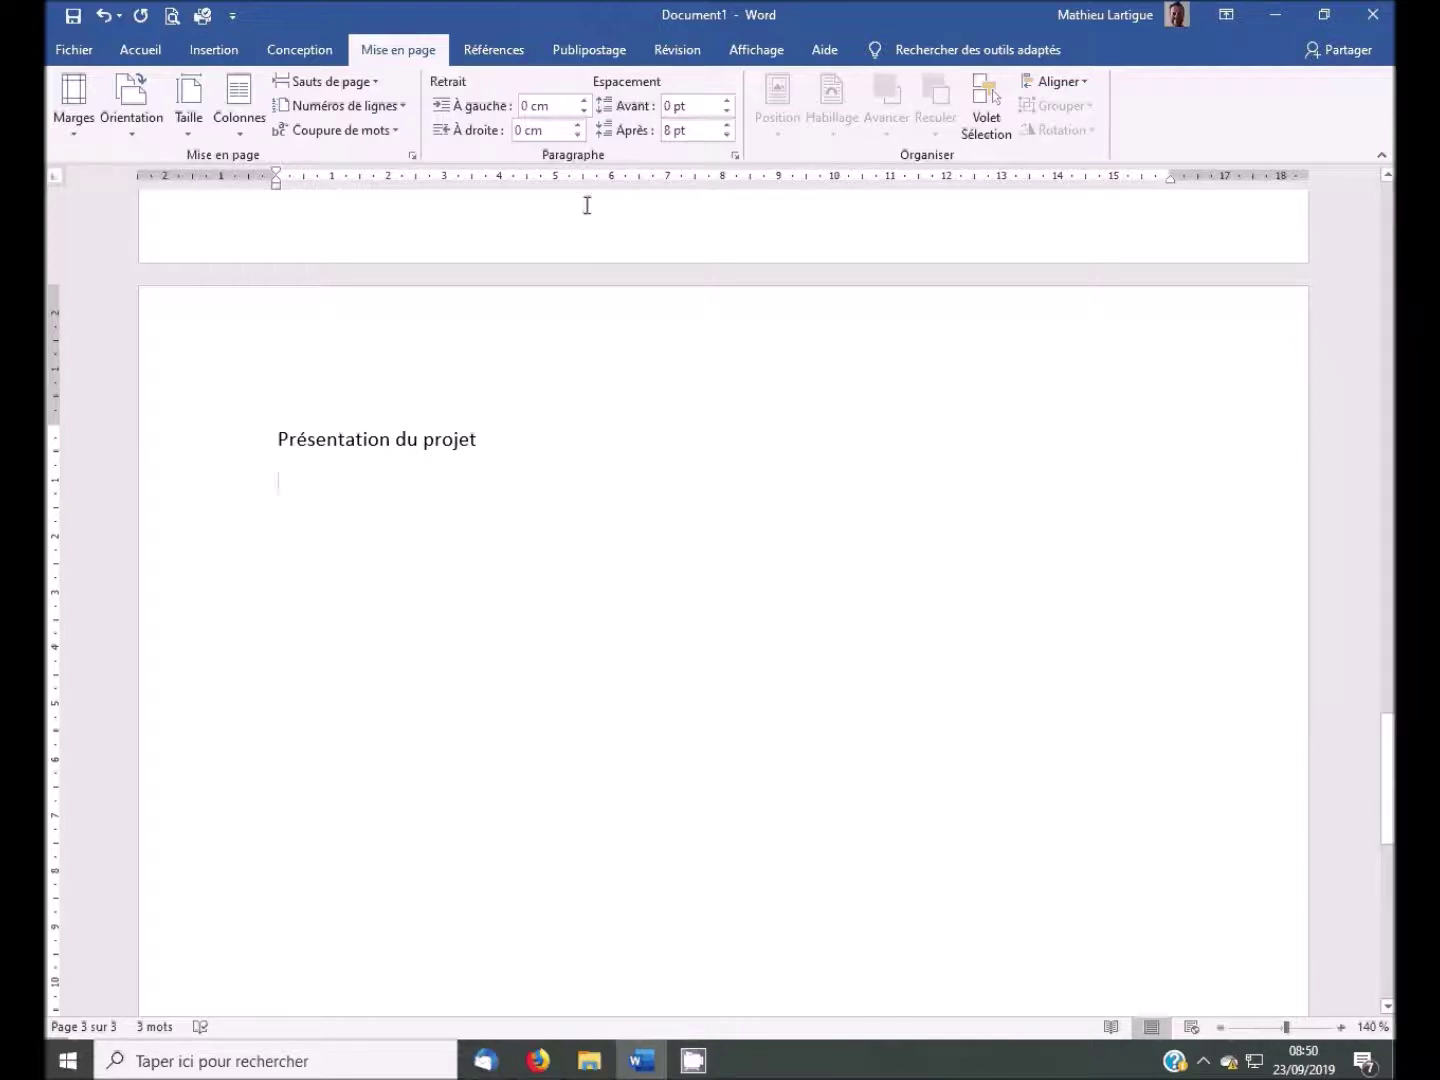
- Insert a next-page section break below the project heading and enter "Question n°1" on the new page
left_click(357, 80)
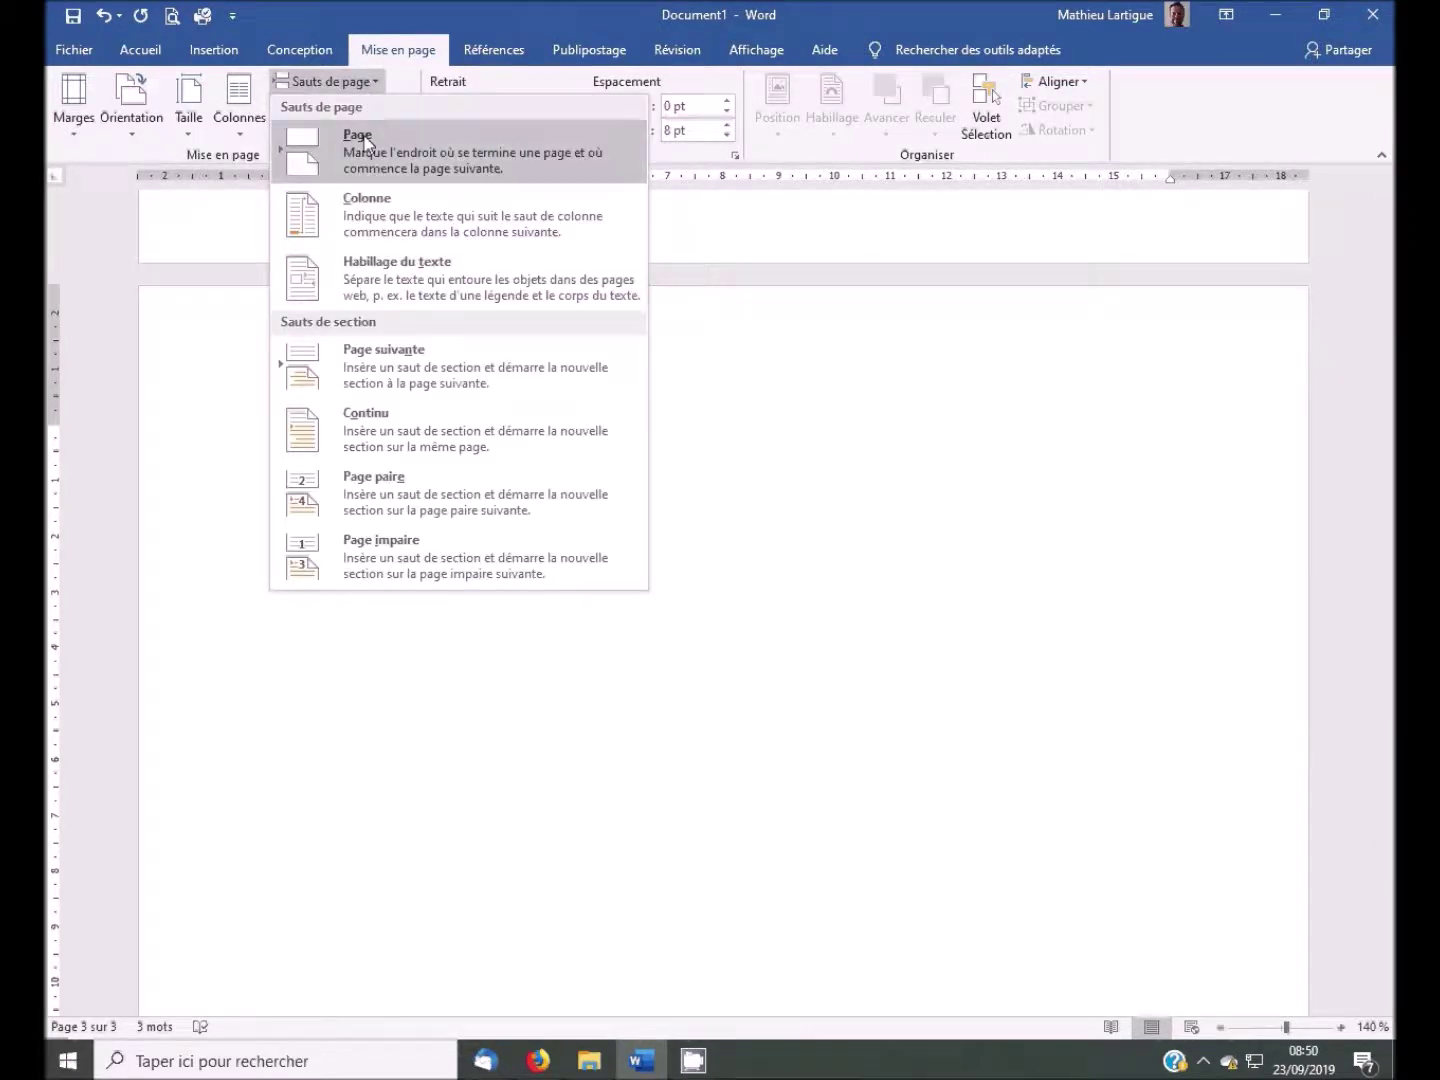
left_click(407, 352)
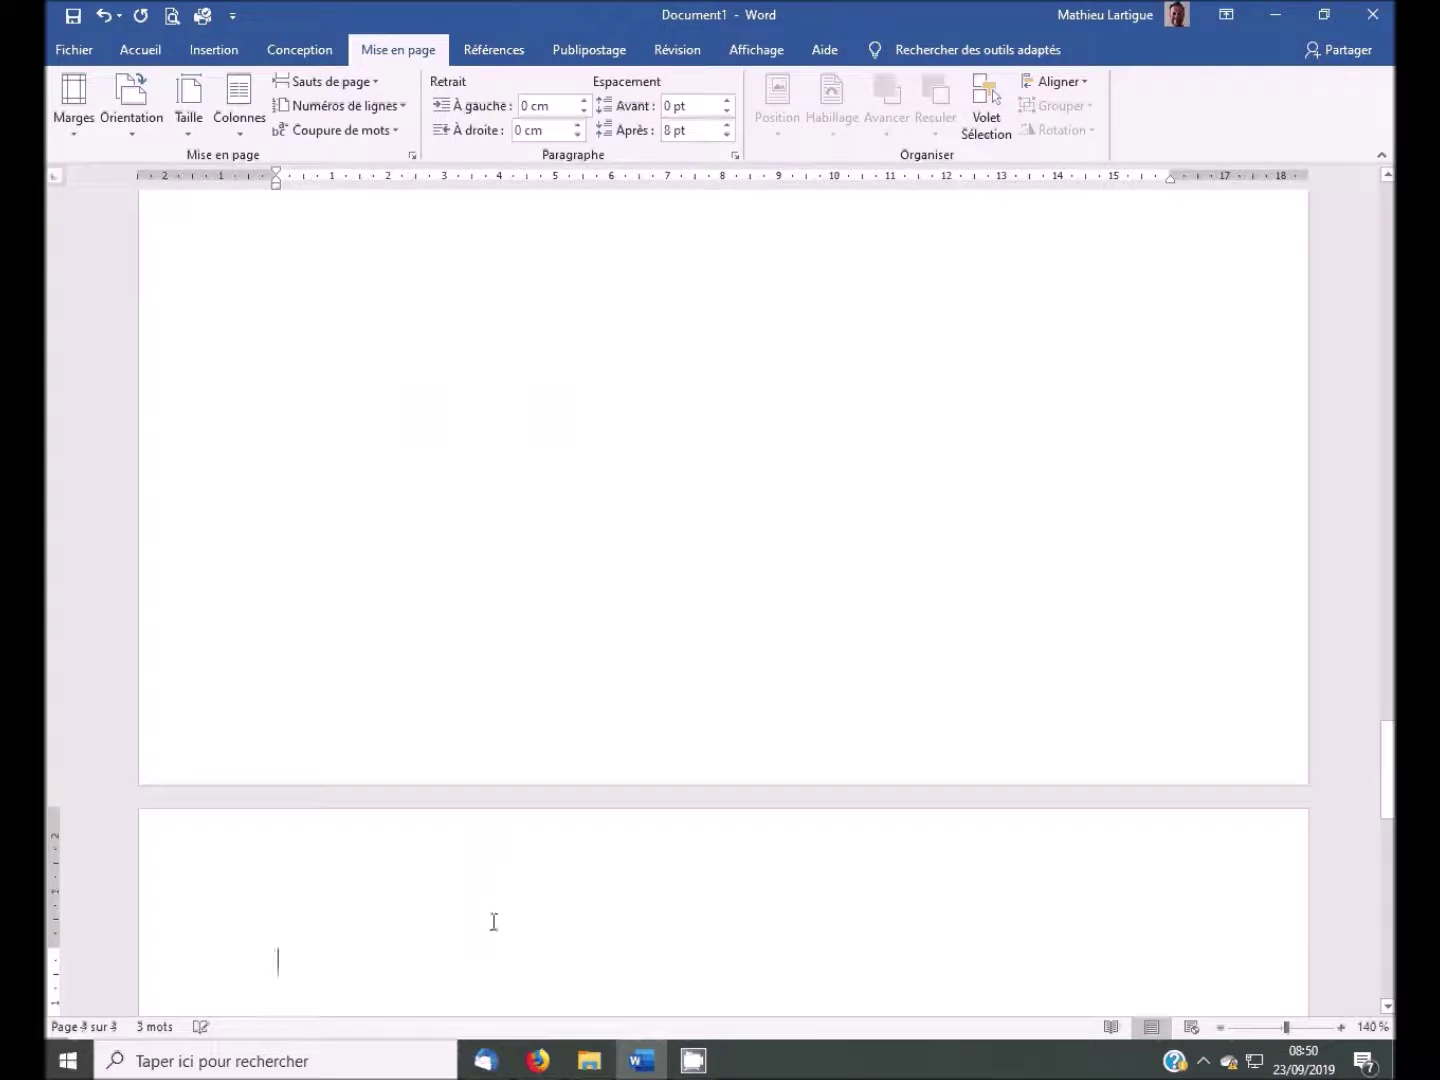
scroll(496, 913, "down", 1)
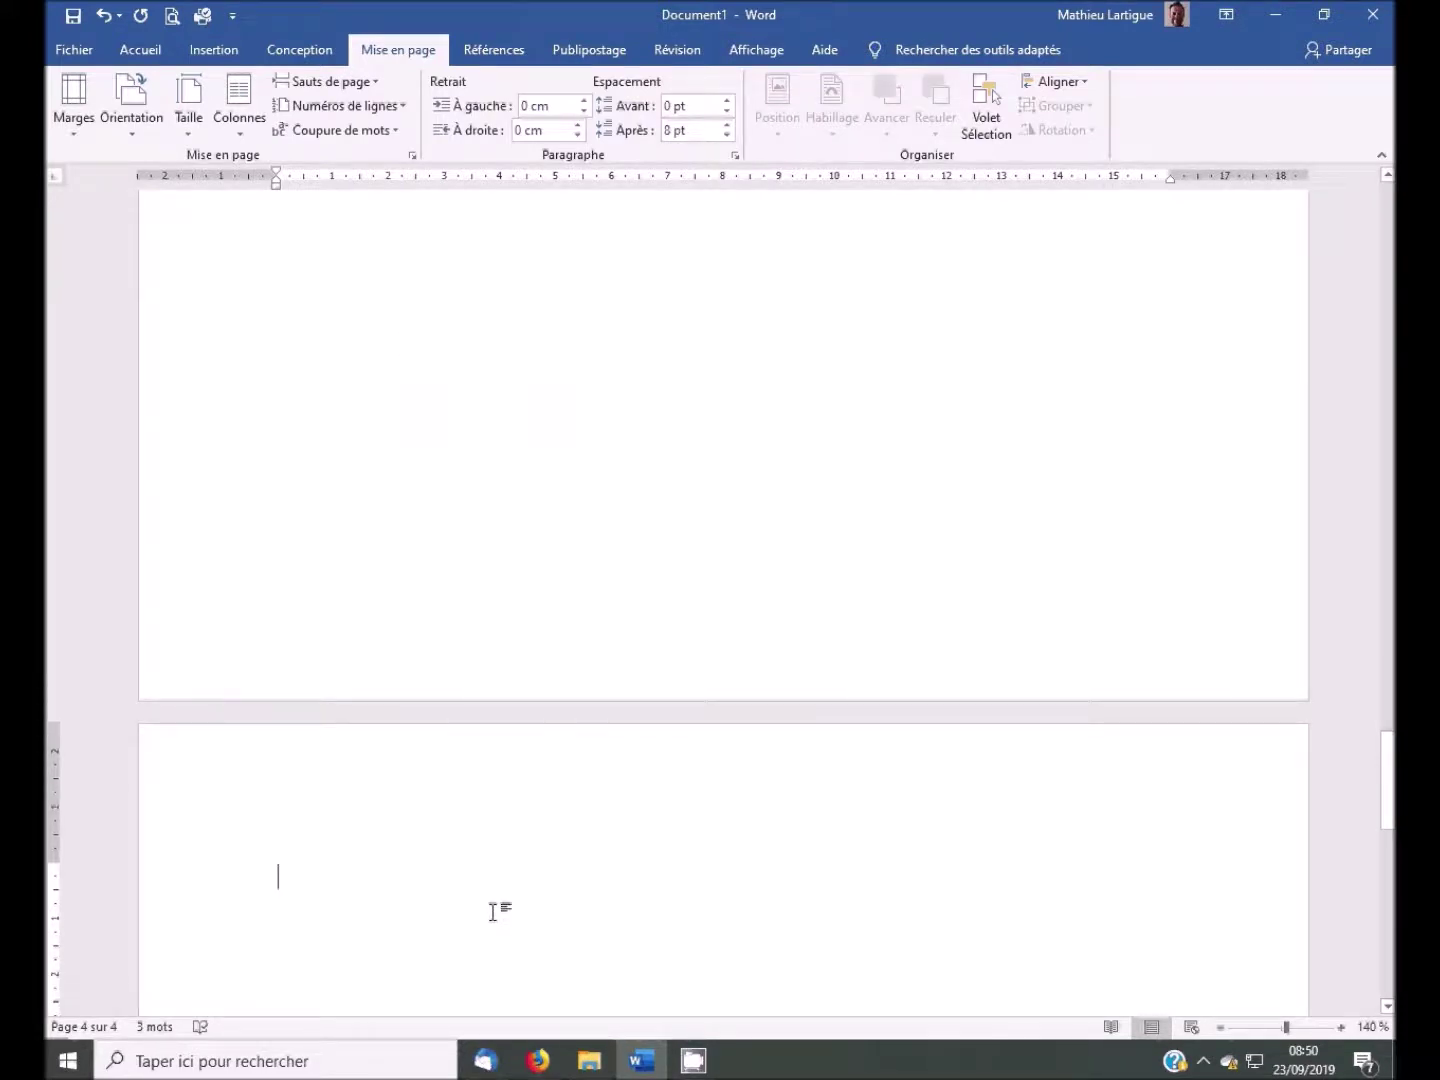
type("Question")
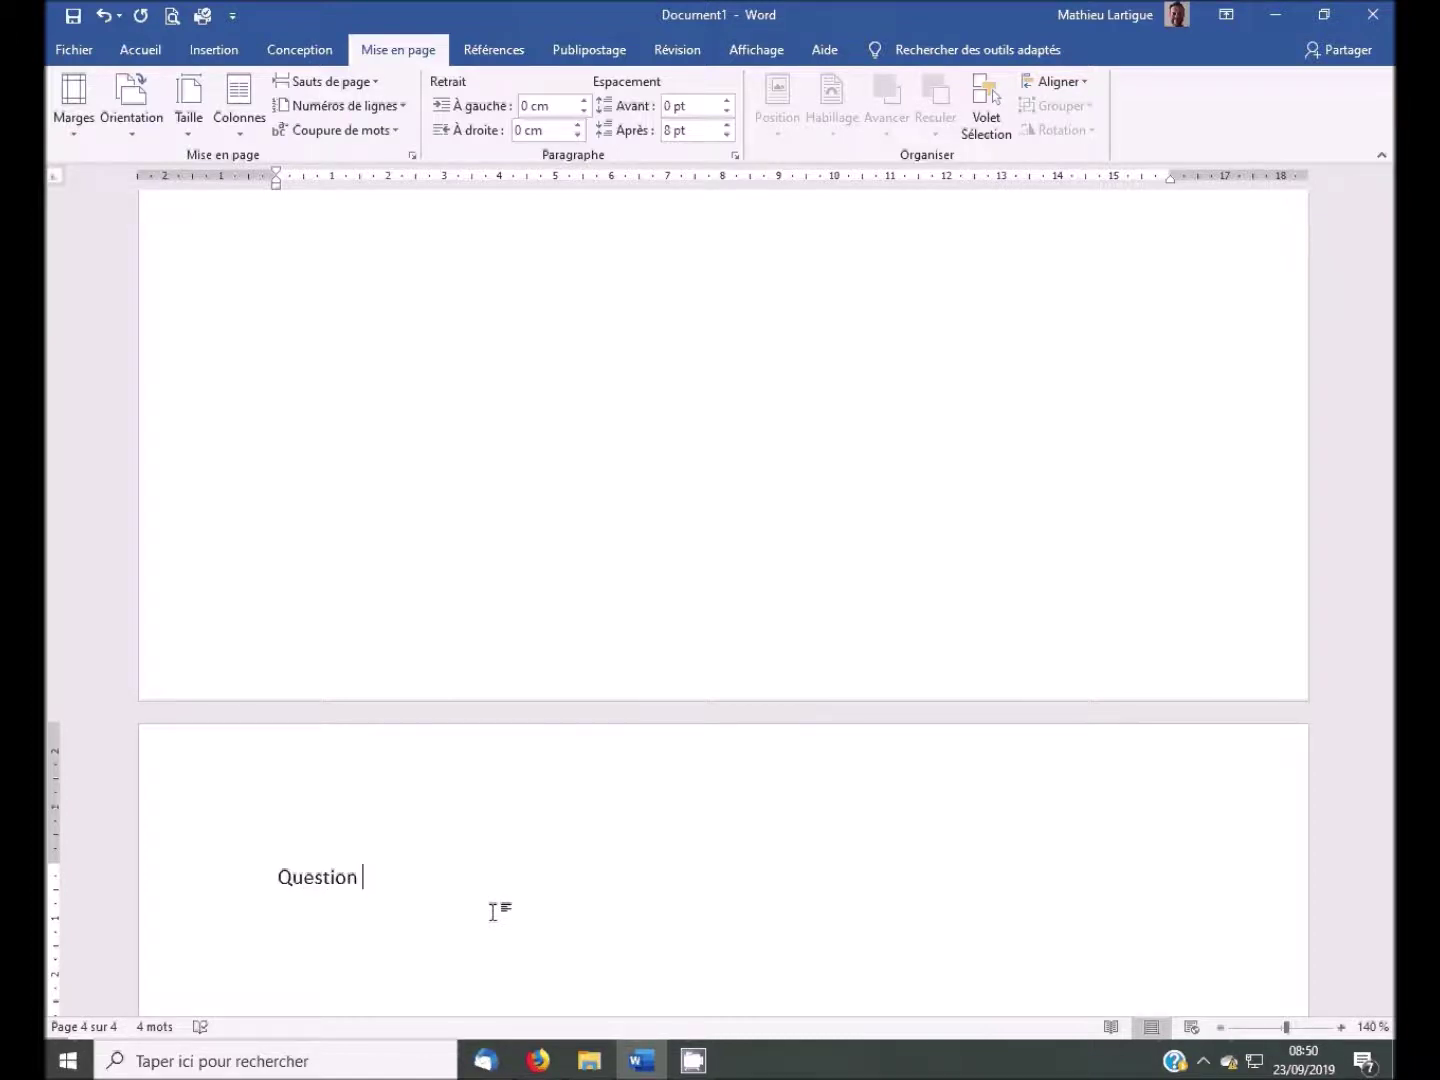
type(" n°1")
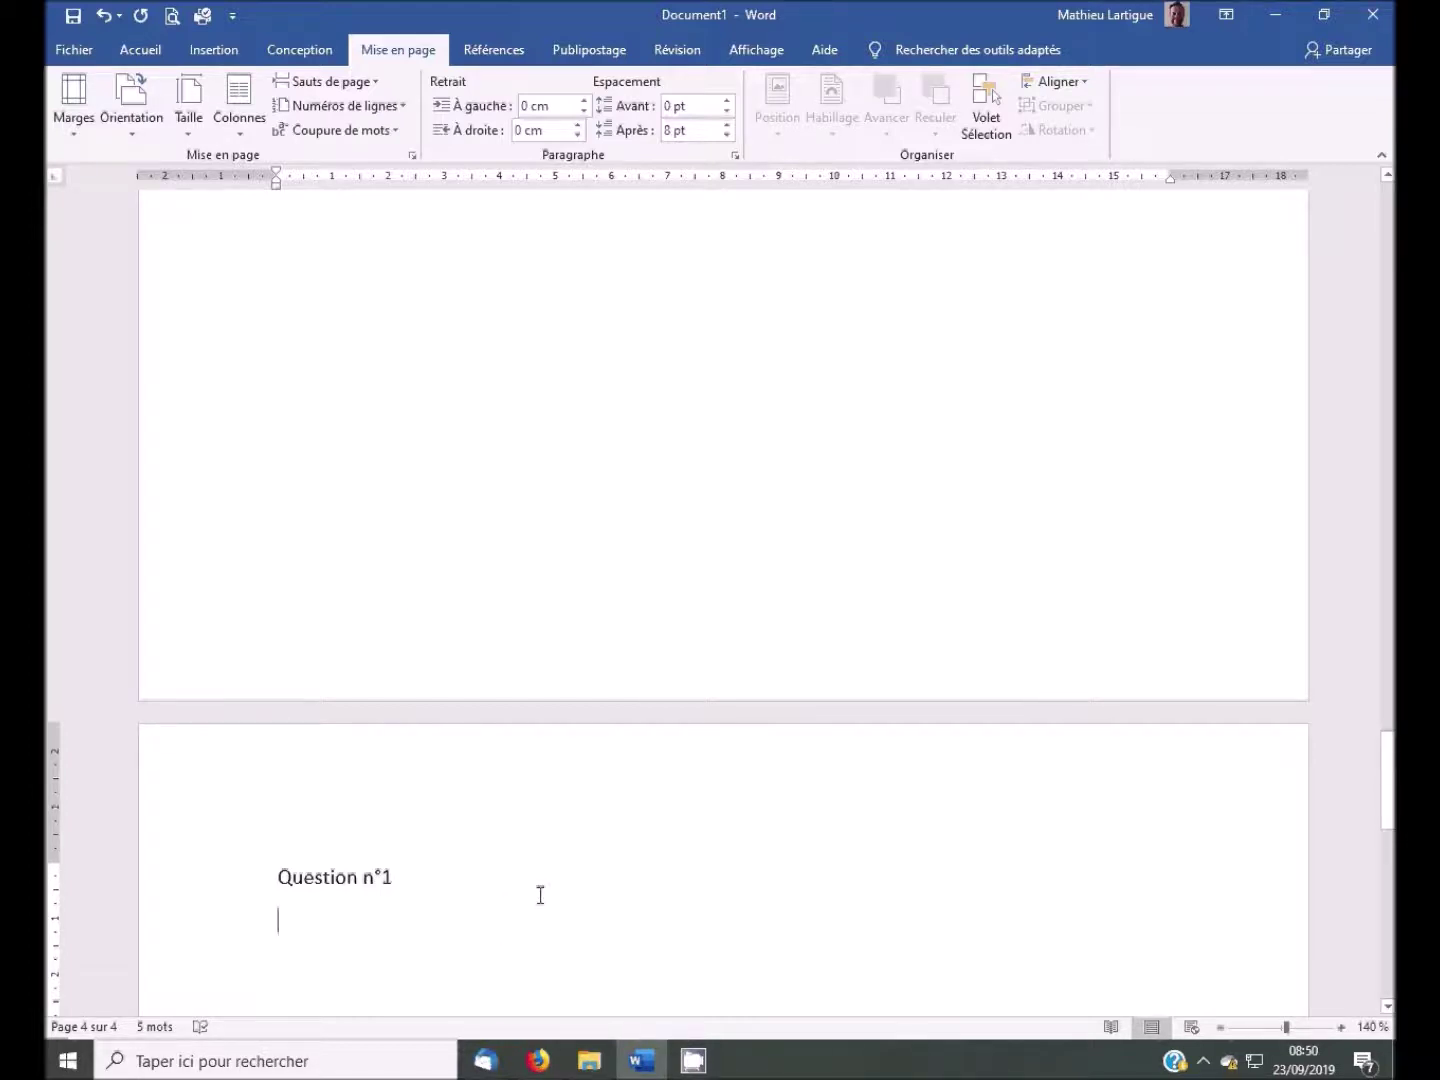
- Add the lines "Sous titre" and "Sous sous titre" as separate paragraphs below "Question n°1"
key("Return")
type("Sous titre")
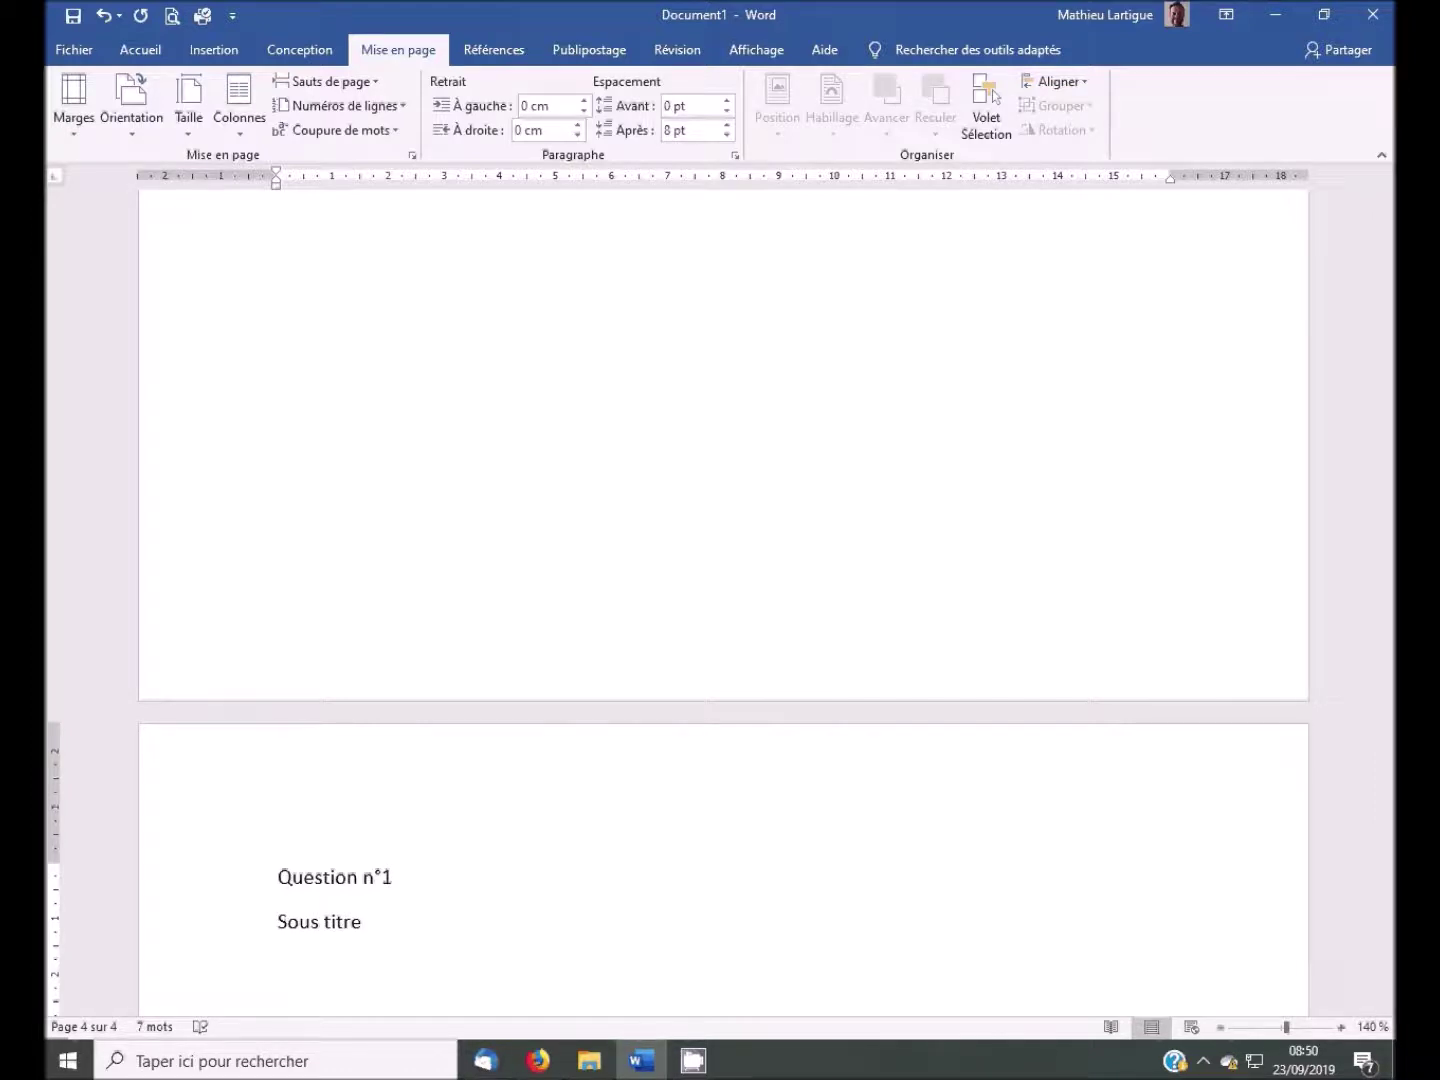
key("Return")
type("Sous sous titre")
key("Return")
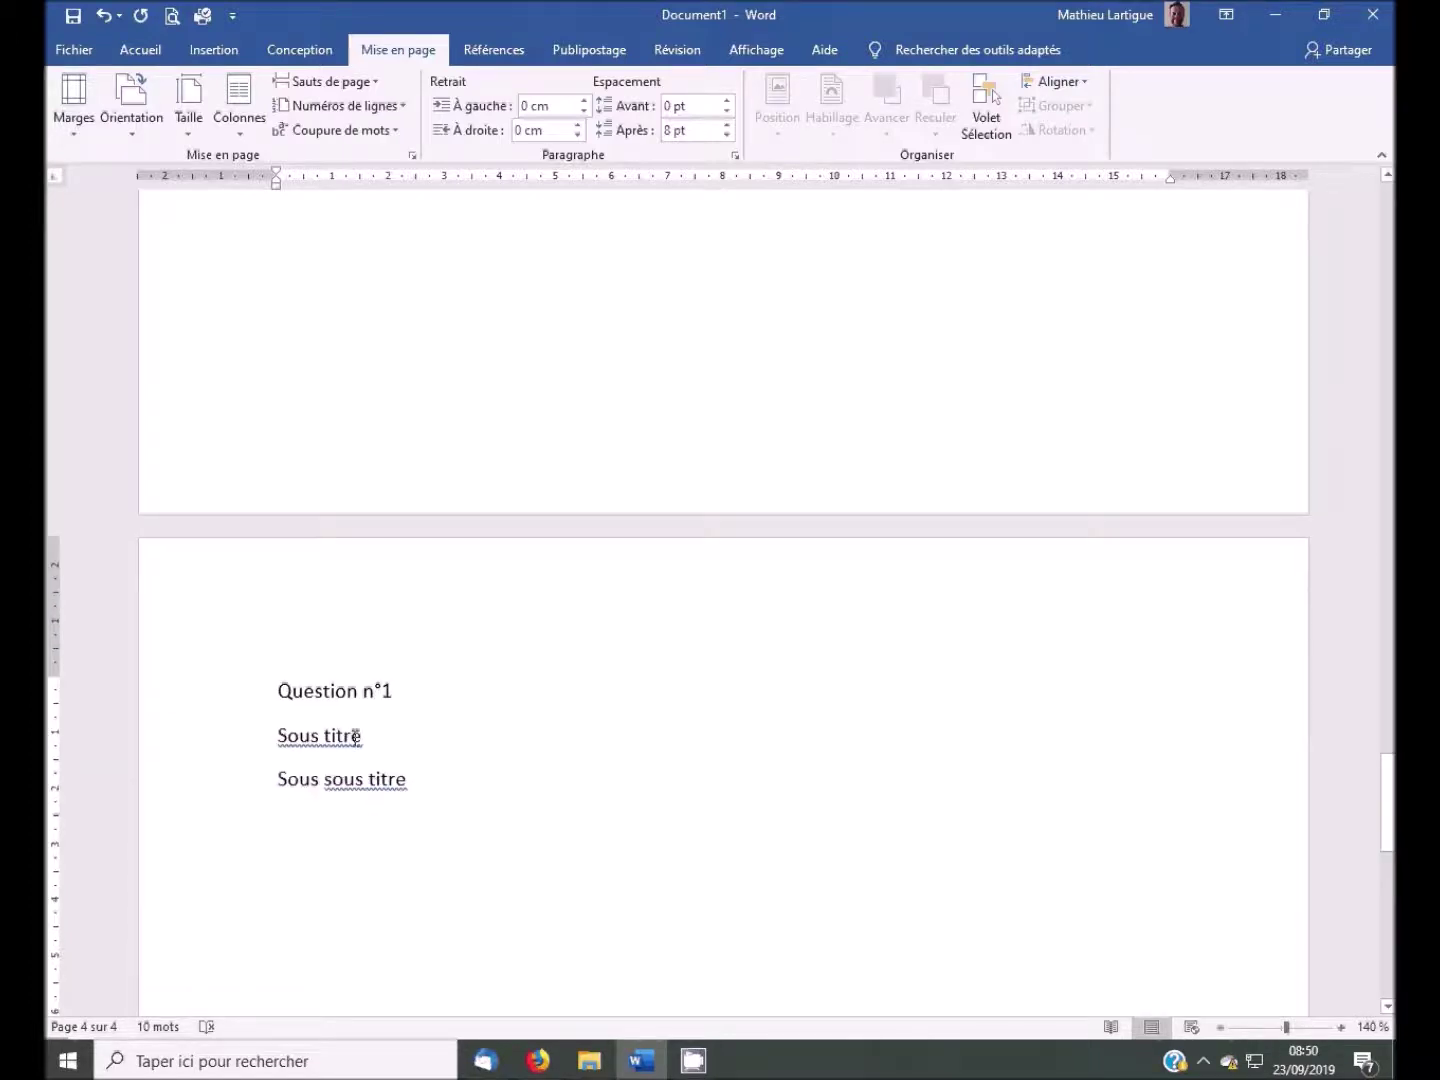
- Copy the three question heading lines, insert a next-page section break after them, and paste them on the new page
left_click_drag(279, 691, 414, 786)
key("ctrl+c")
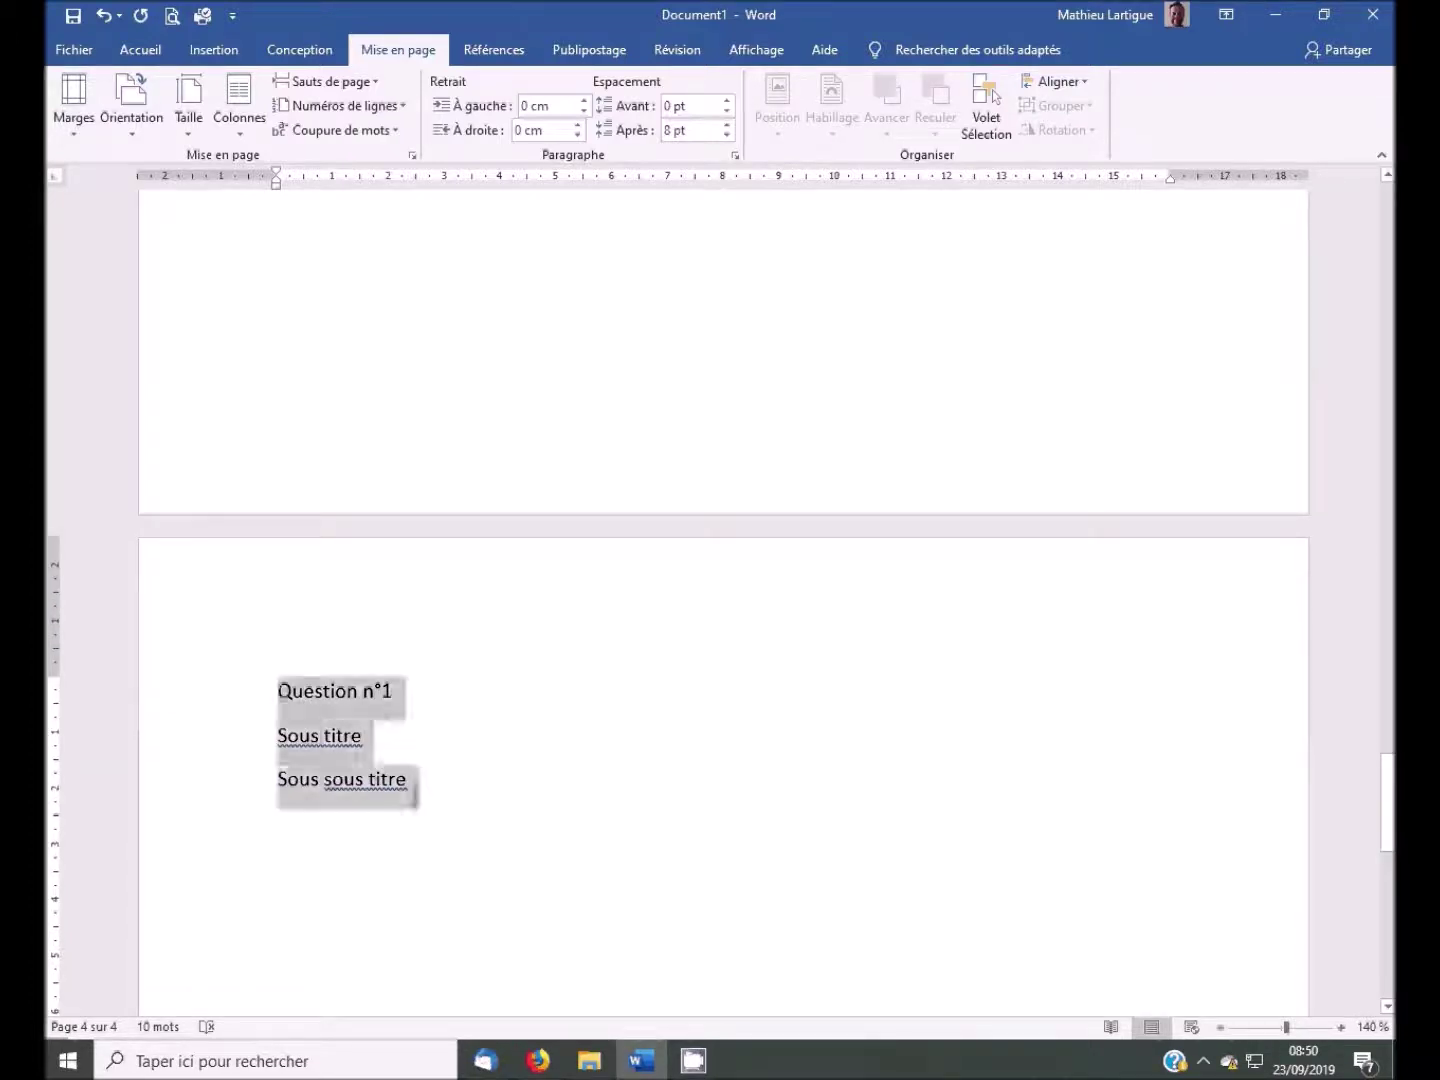
left_click(428, 792)
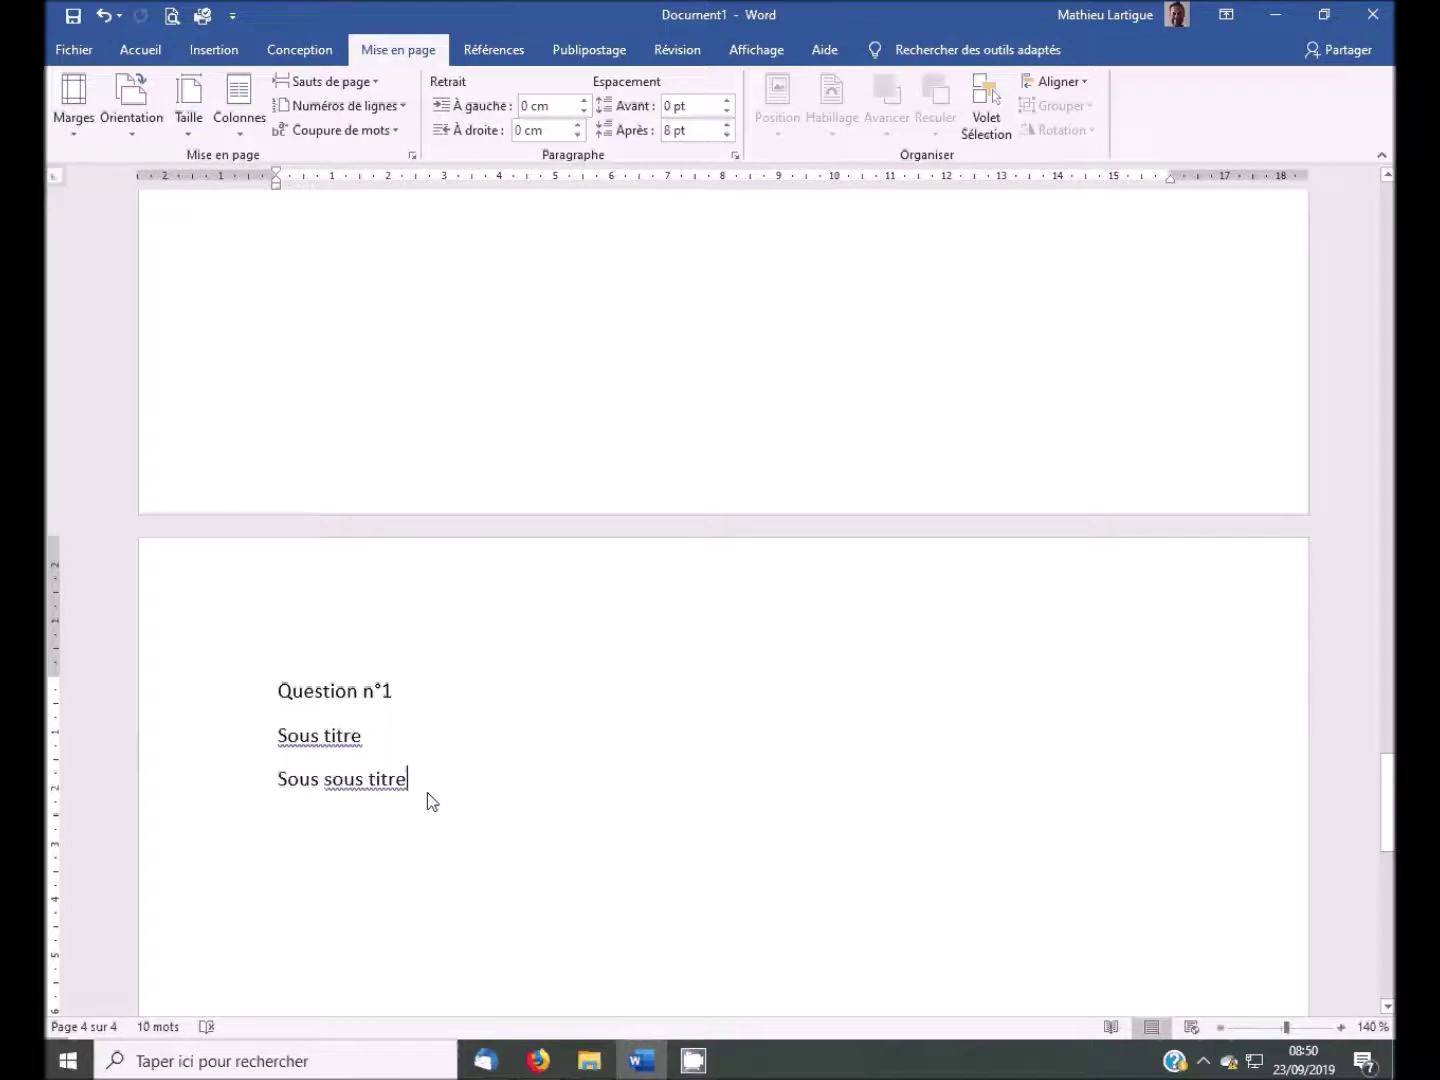
left_click(372, 86)
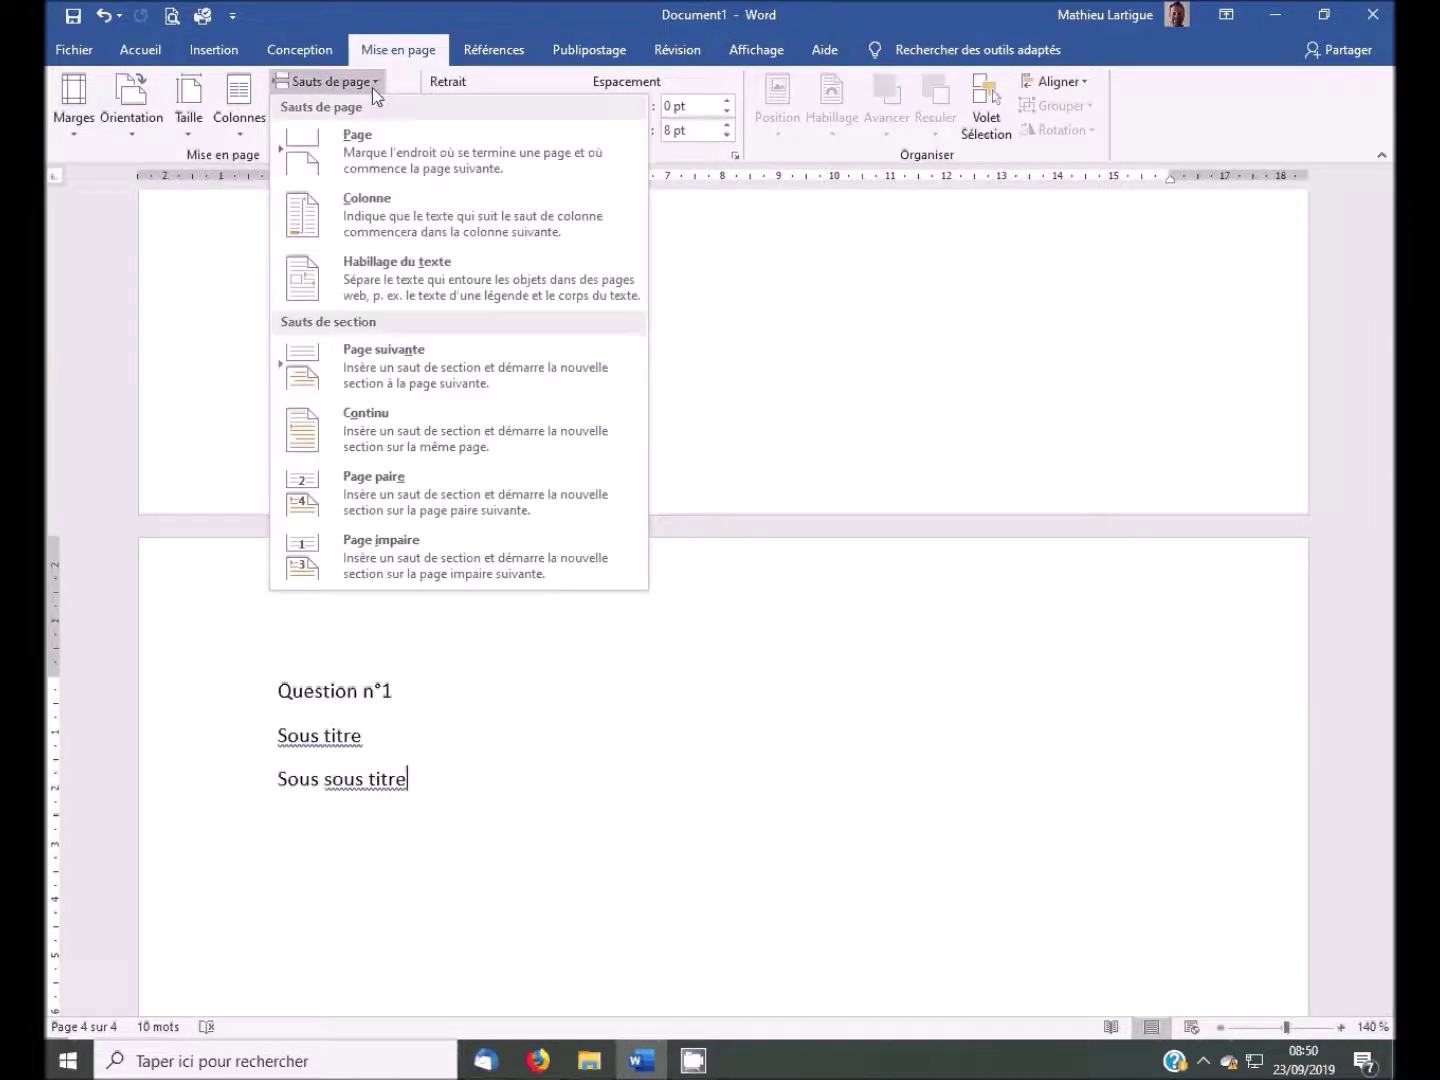
left_click(335, 356)
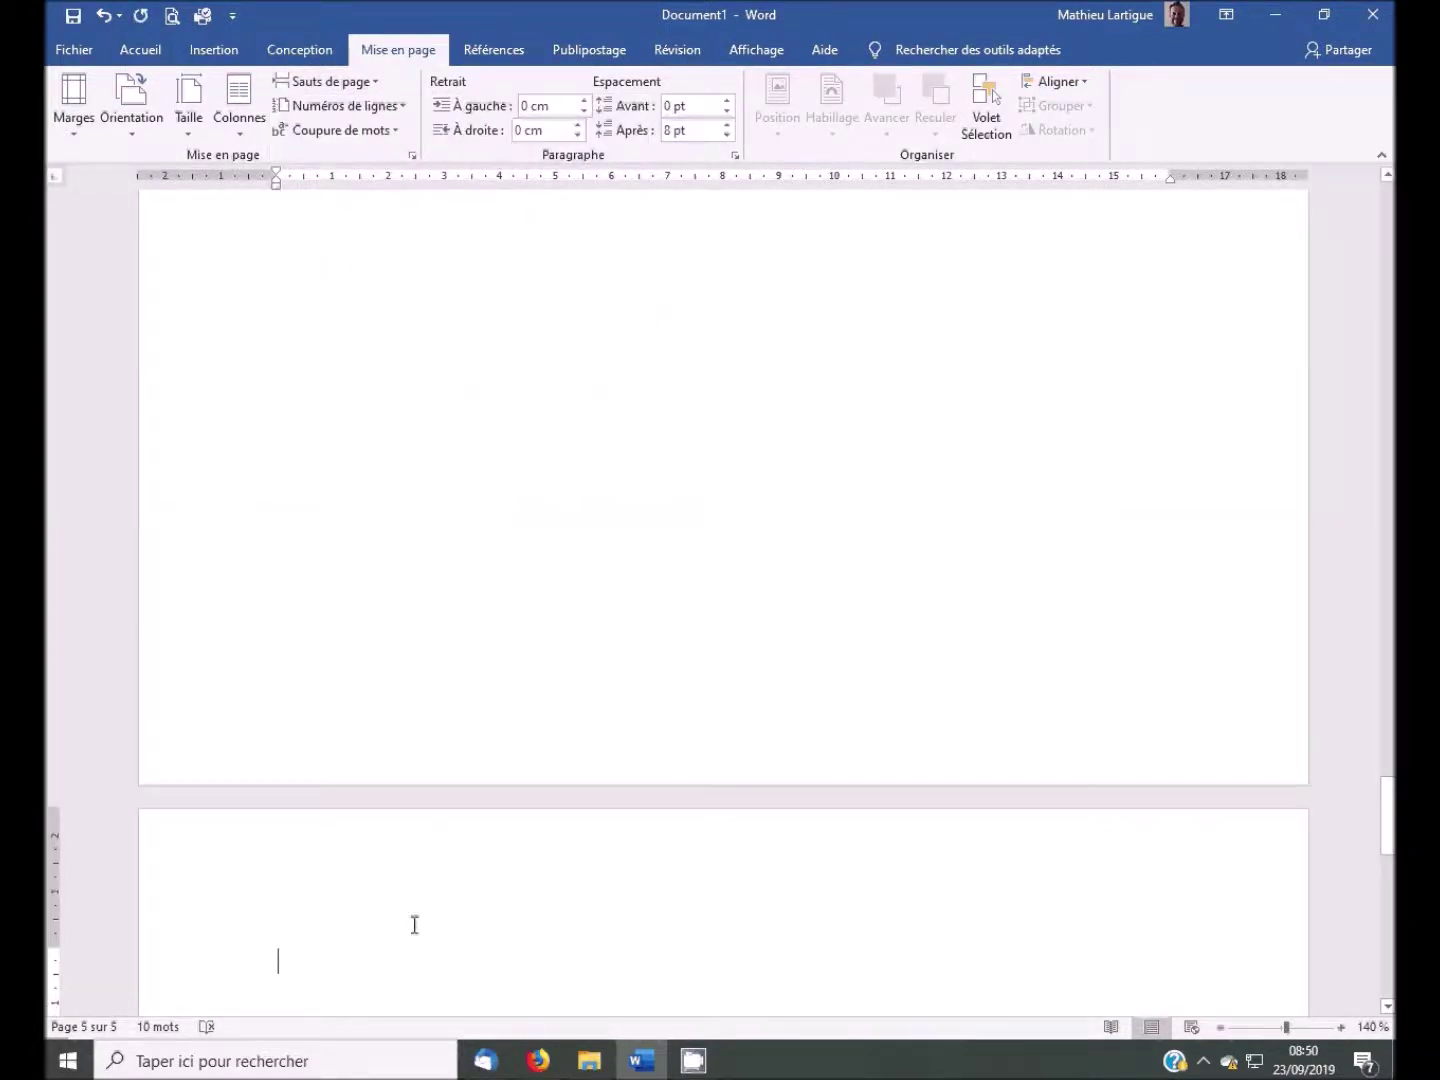
key("ctrl+v")
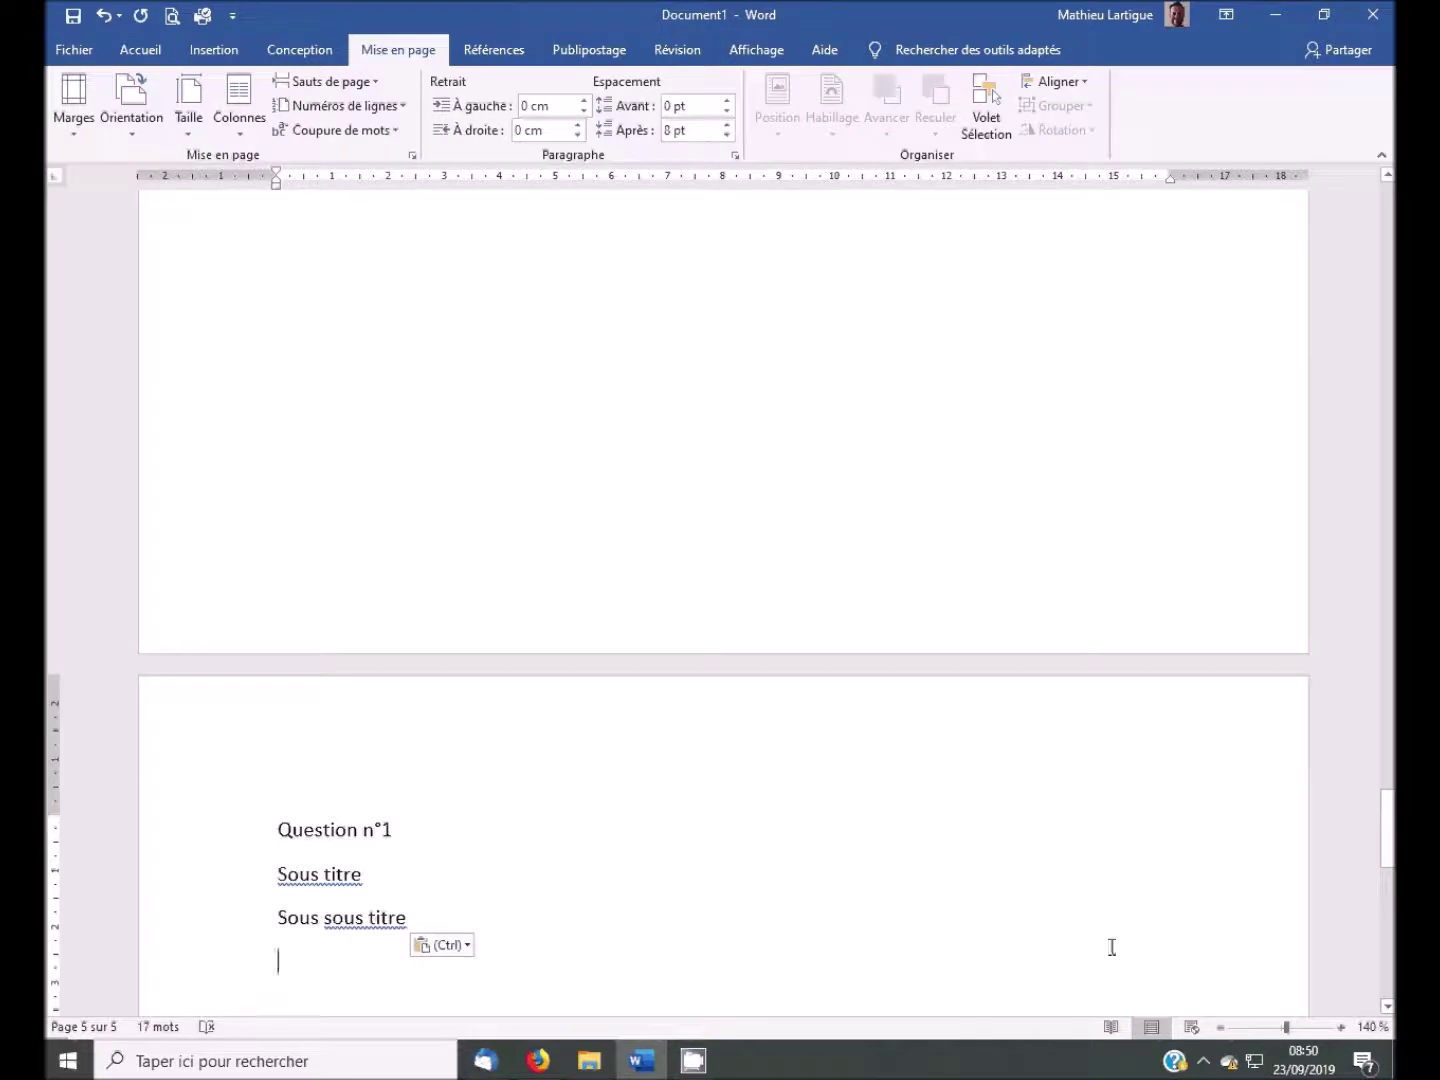
- Examine the overall layout of the document's pages and their headings
left_click(1220, 1028)
left_click(1221, 1029)
left_click(1221, 1028)
left_click(1220, 1028)
left_click(1221, 1028)
left_click(1221, 1028)
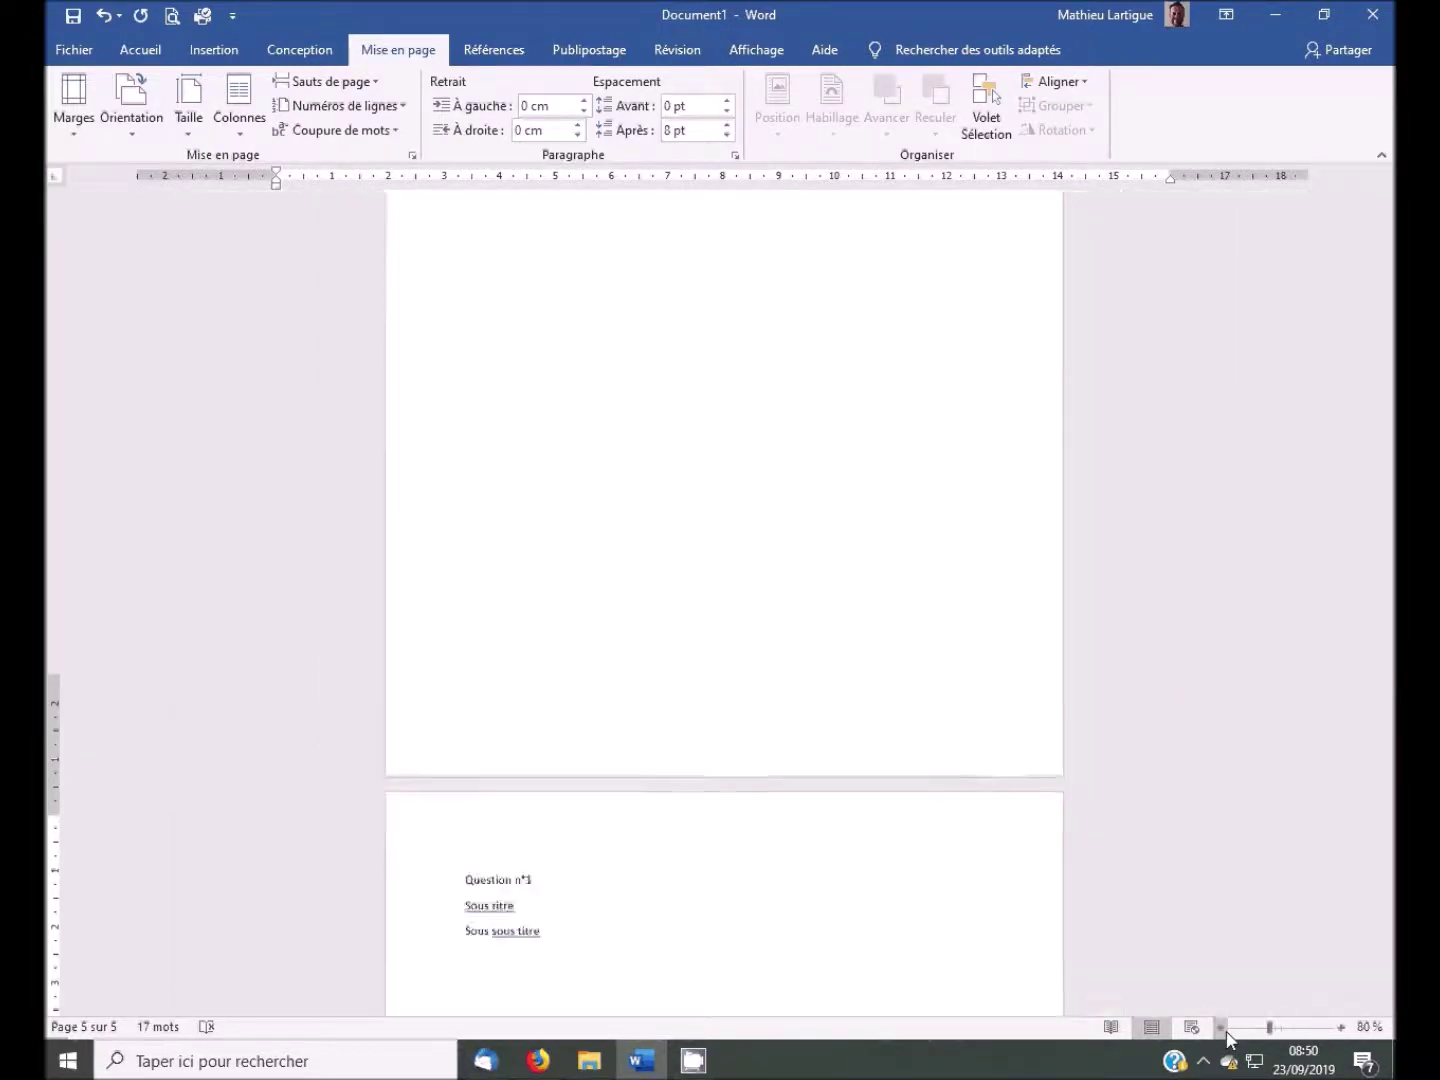
left_click(1221, 1029)
left_click(1220, 1028)
left_click(1221, 1029)
left_click(1220, 1028)
left_click(1221, 1029)
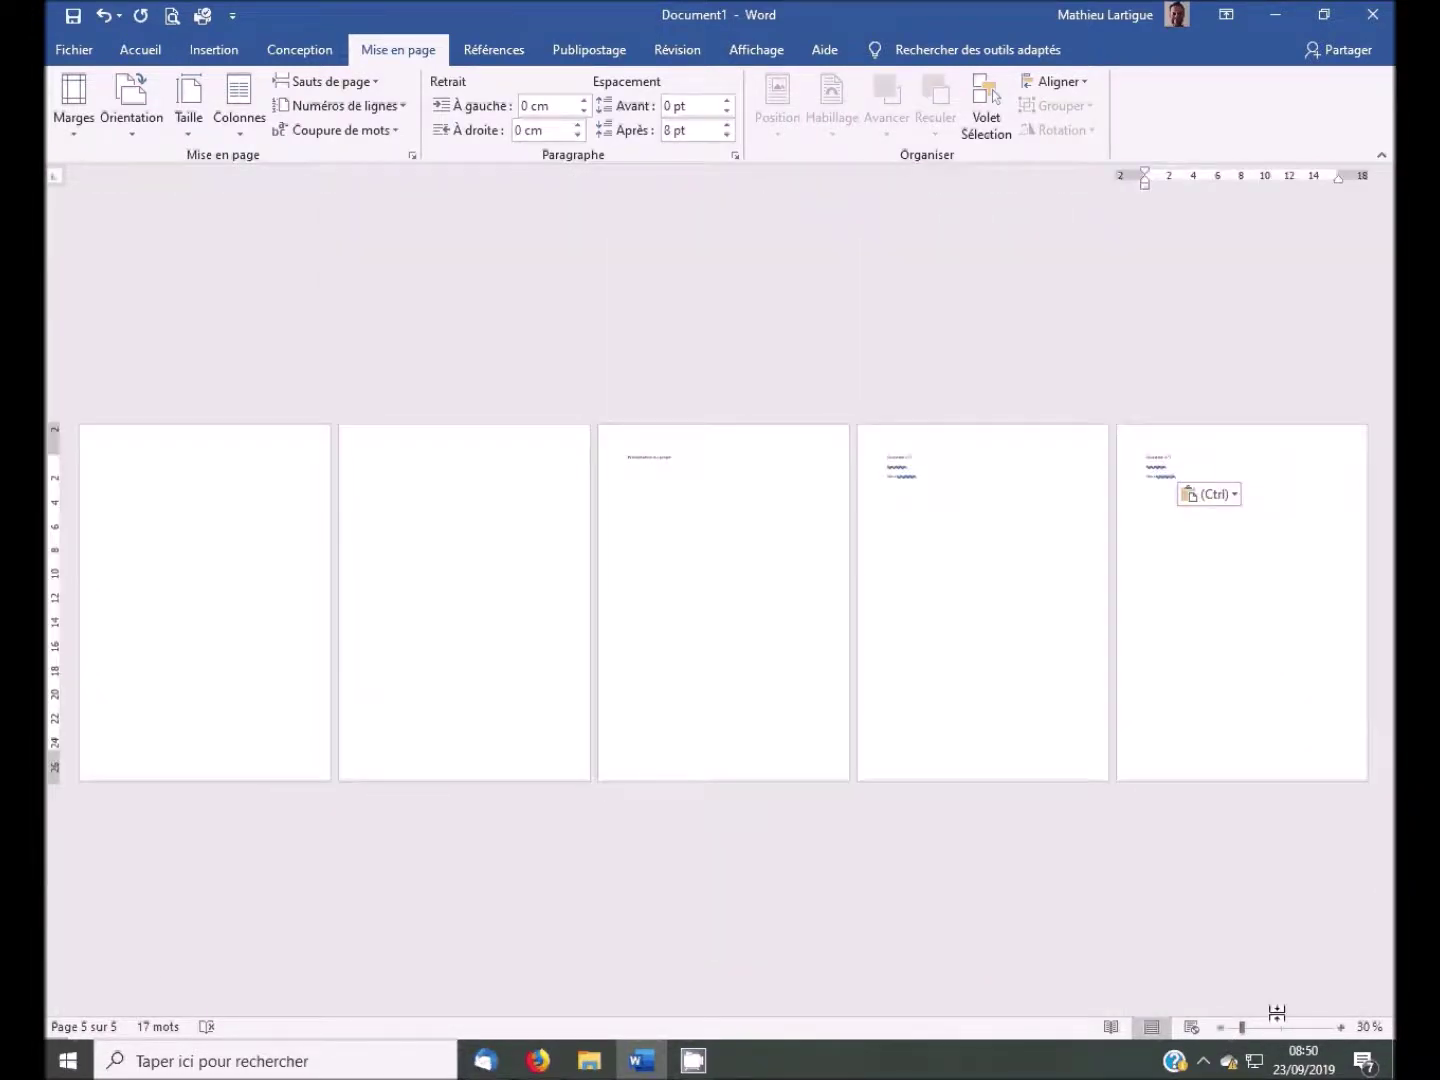
left_click(1342, 1028)
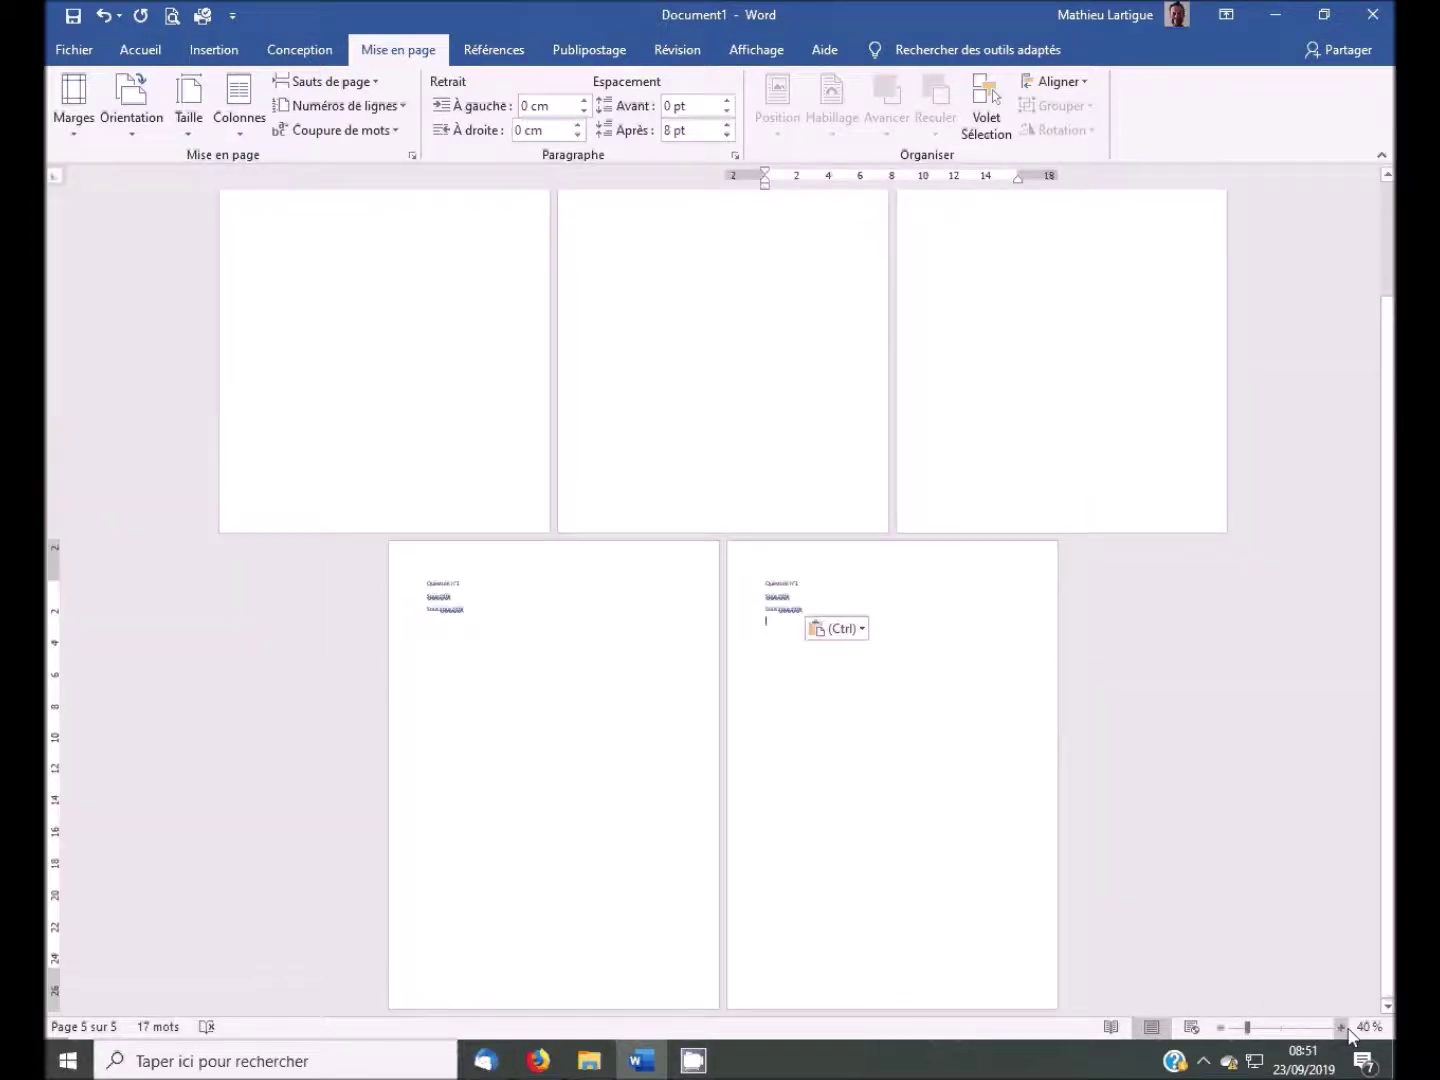
scroll(646, 515, "up", 1)
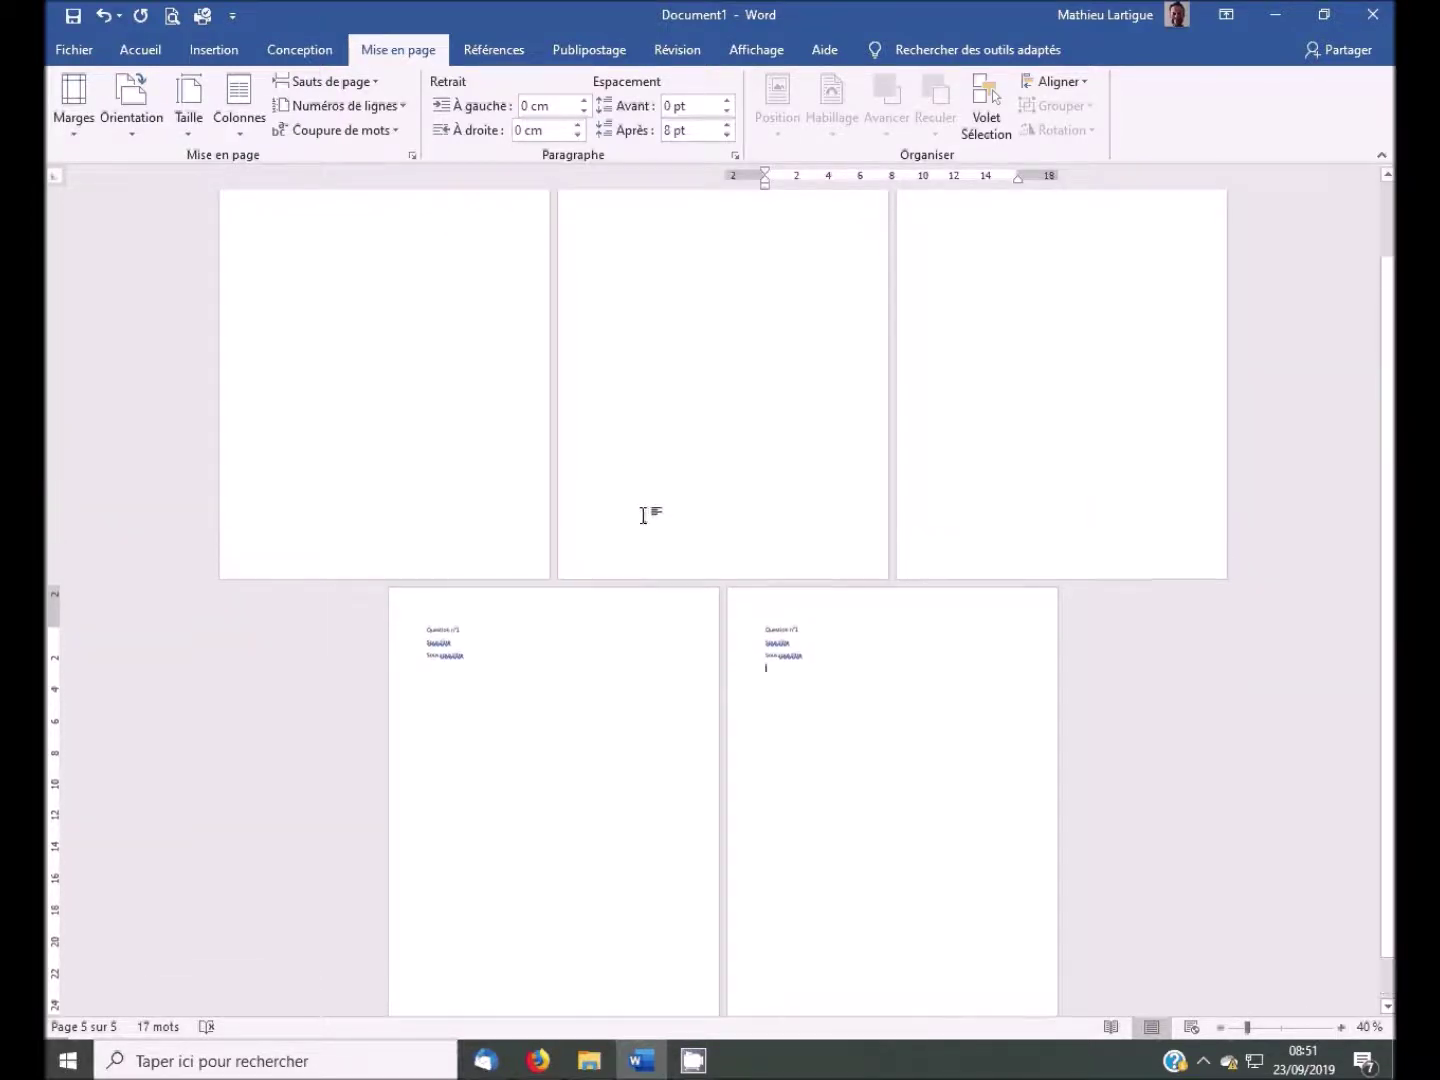
left_click_drag(1389, 911, 1388, 882)
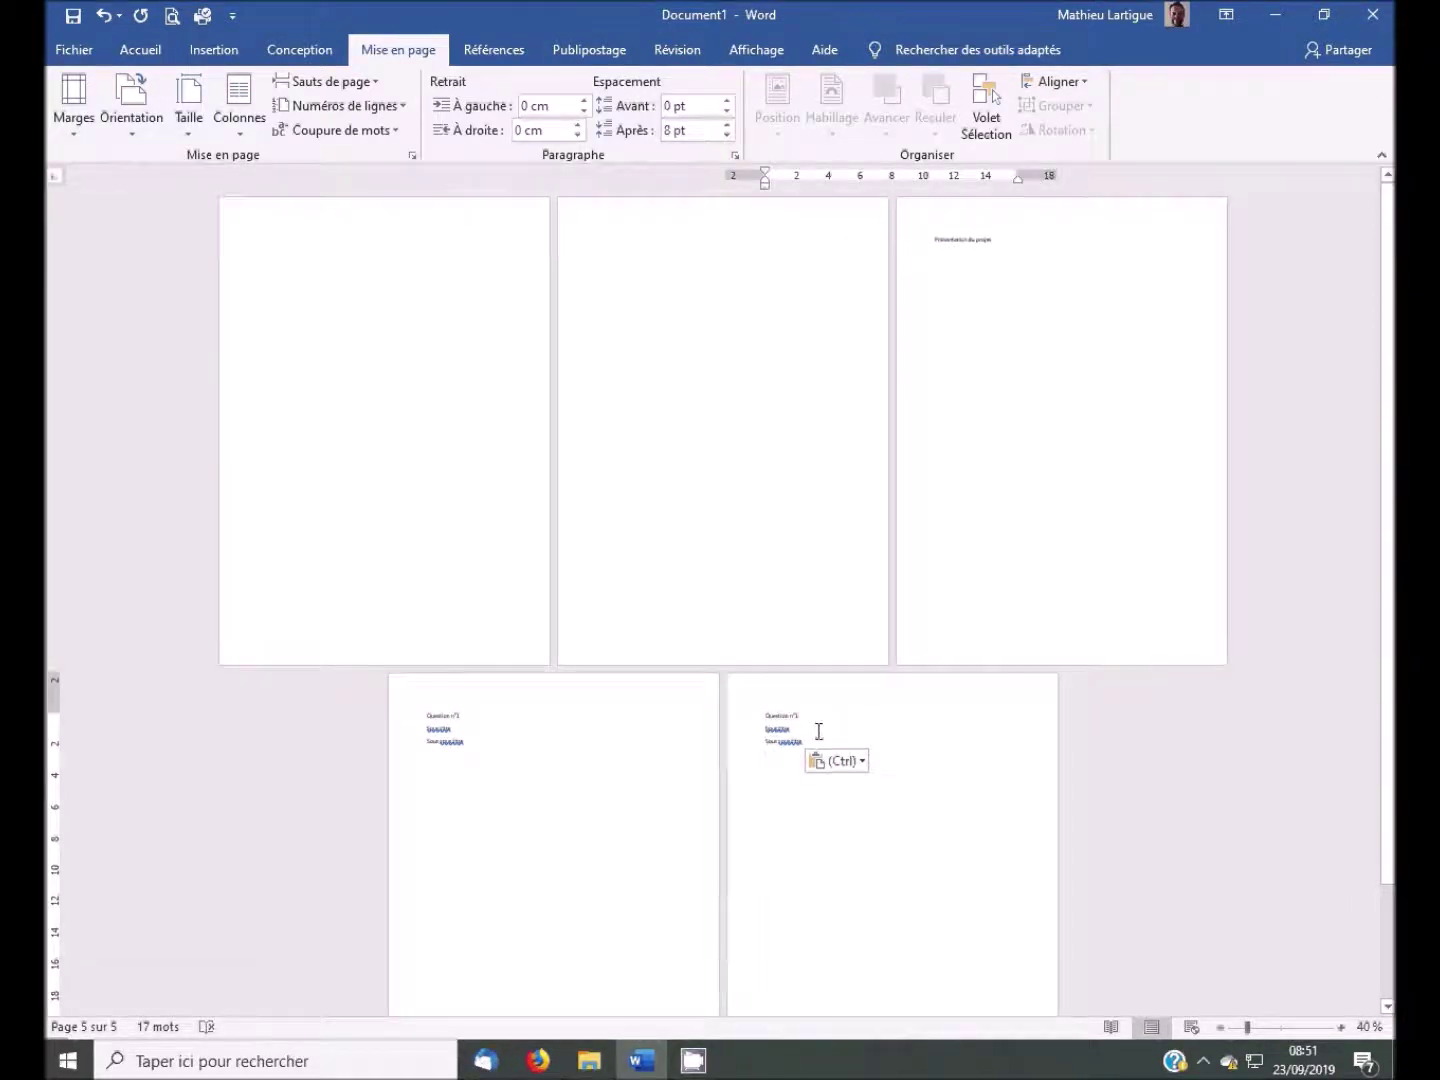
- Change the pasted heading on the fifth page to "Question n°2"
scroll(818, 730, "up", 7, "ctrl")
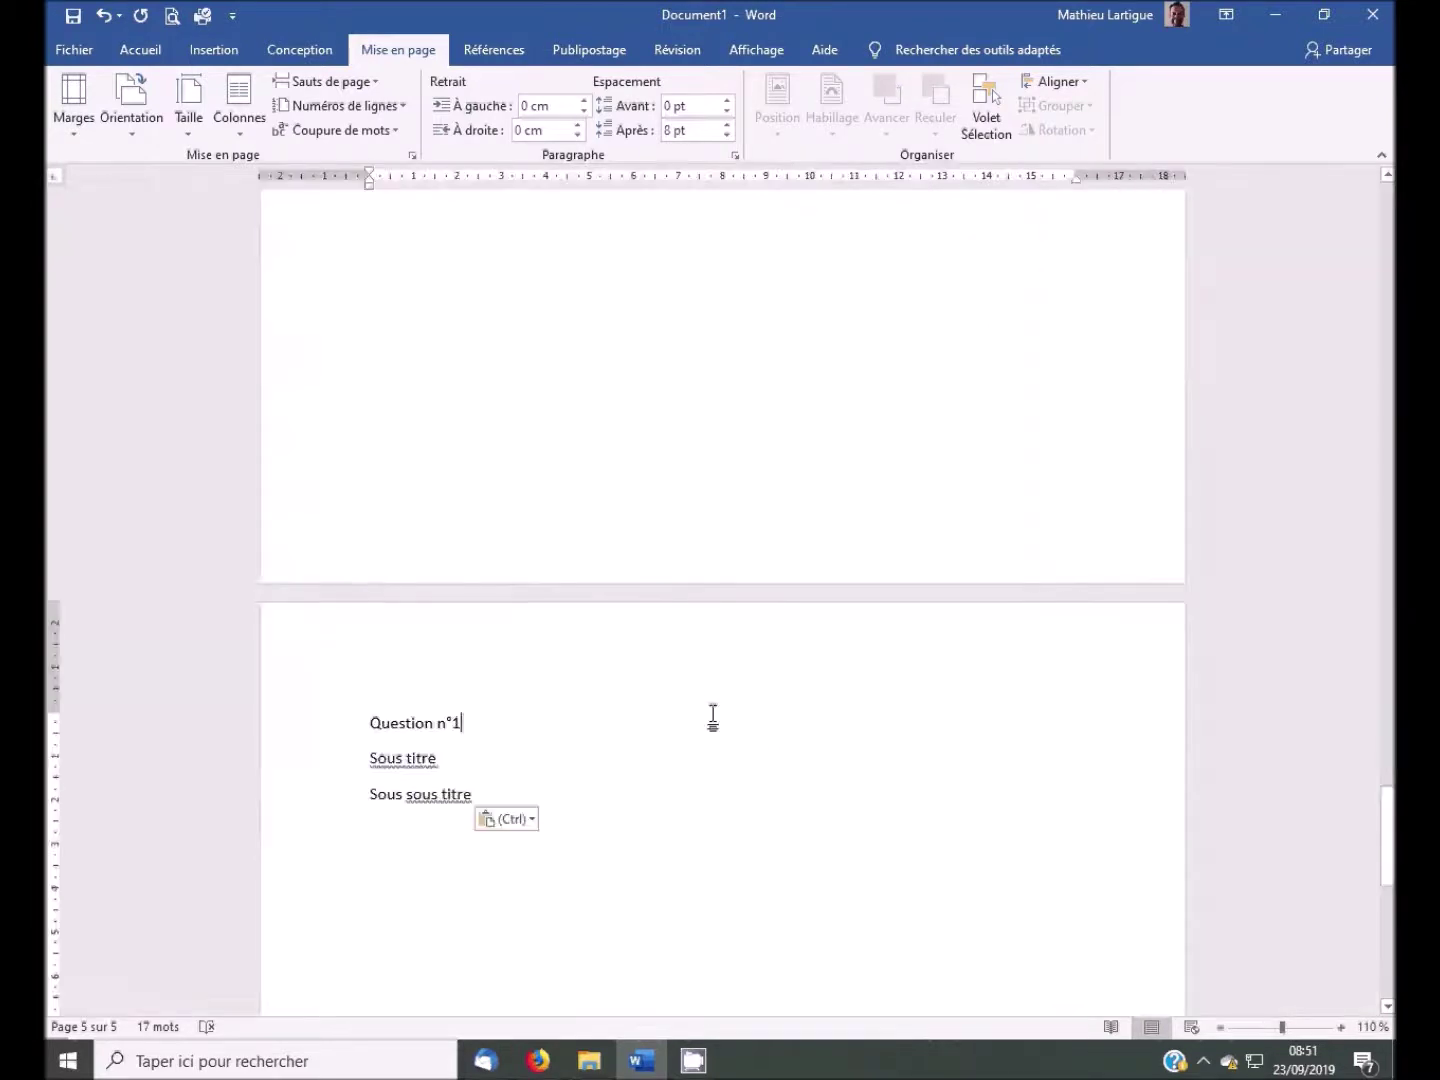
key("BackSpace")
type("2")
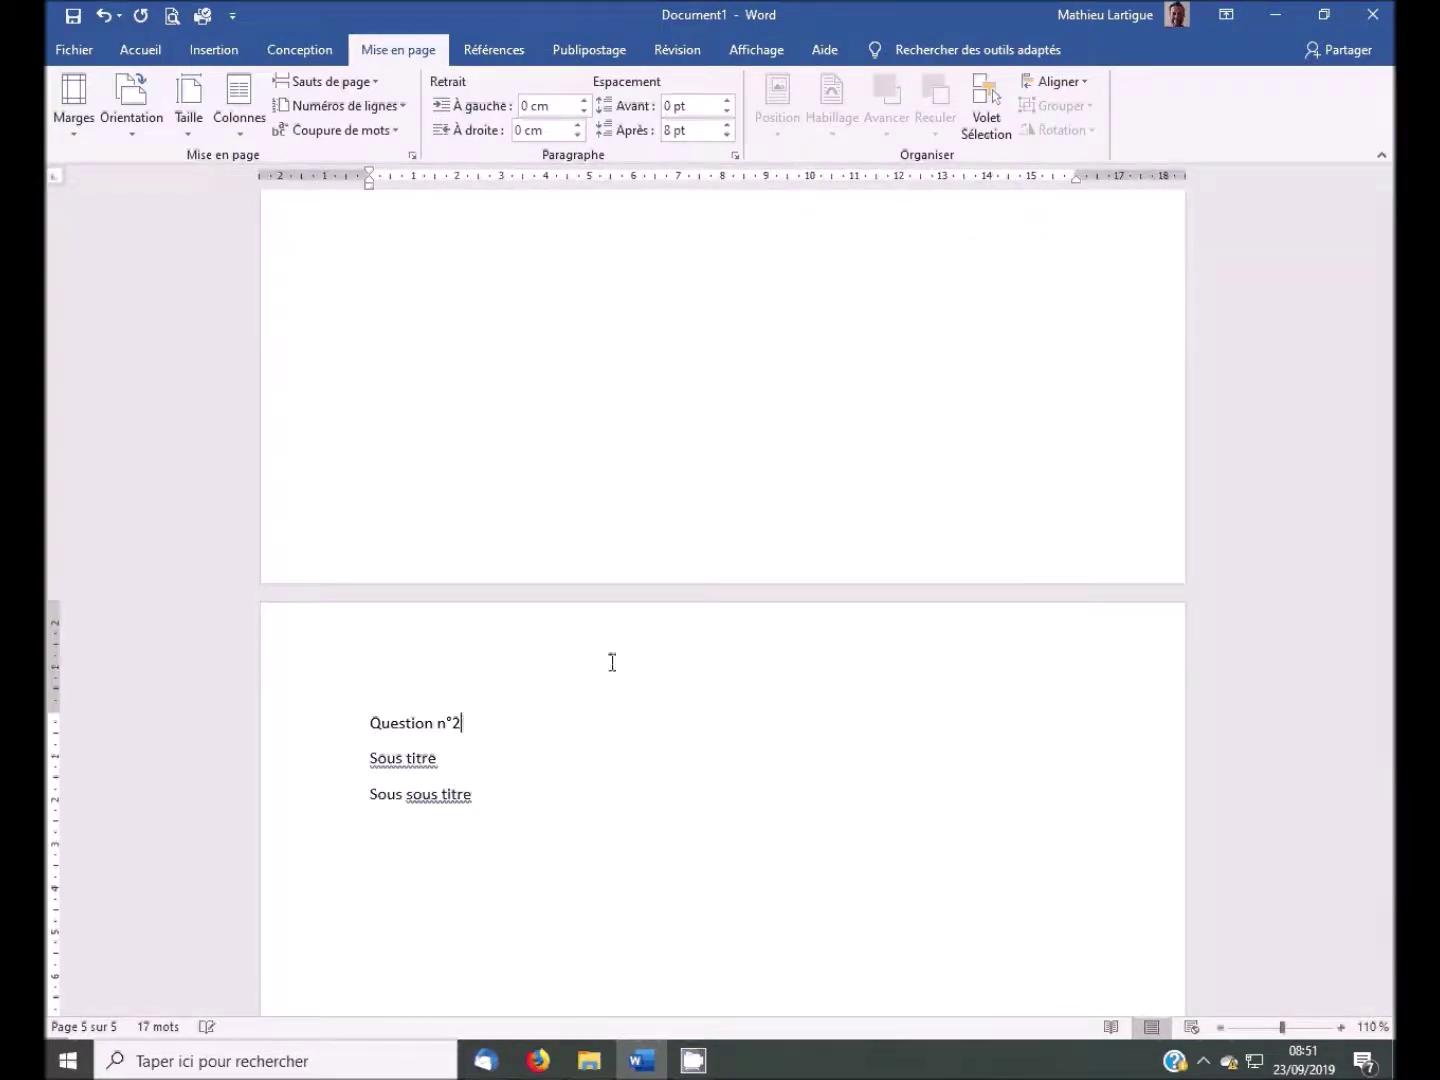
- Apply the multilevel list linked to heading styles (1 Titre 1, 1.1 Titre 2, 1.1.1 Titre 3) to "Présentation du projet" on page 3
left_click_drag(1388, 841, 1391, 680)
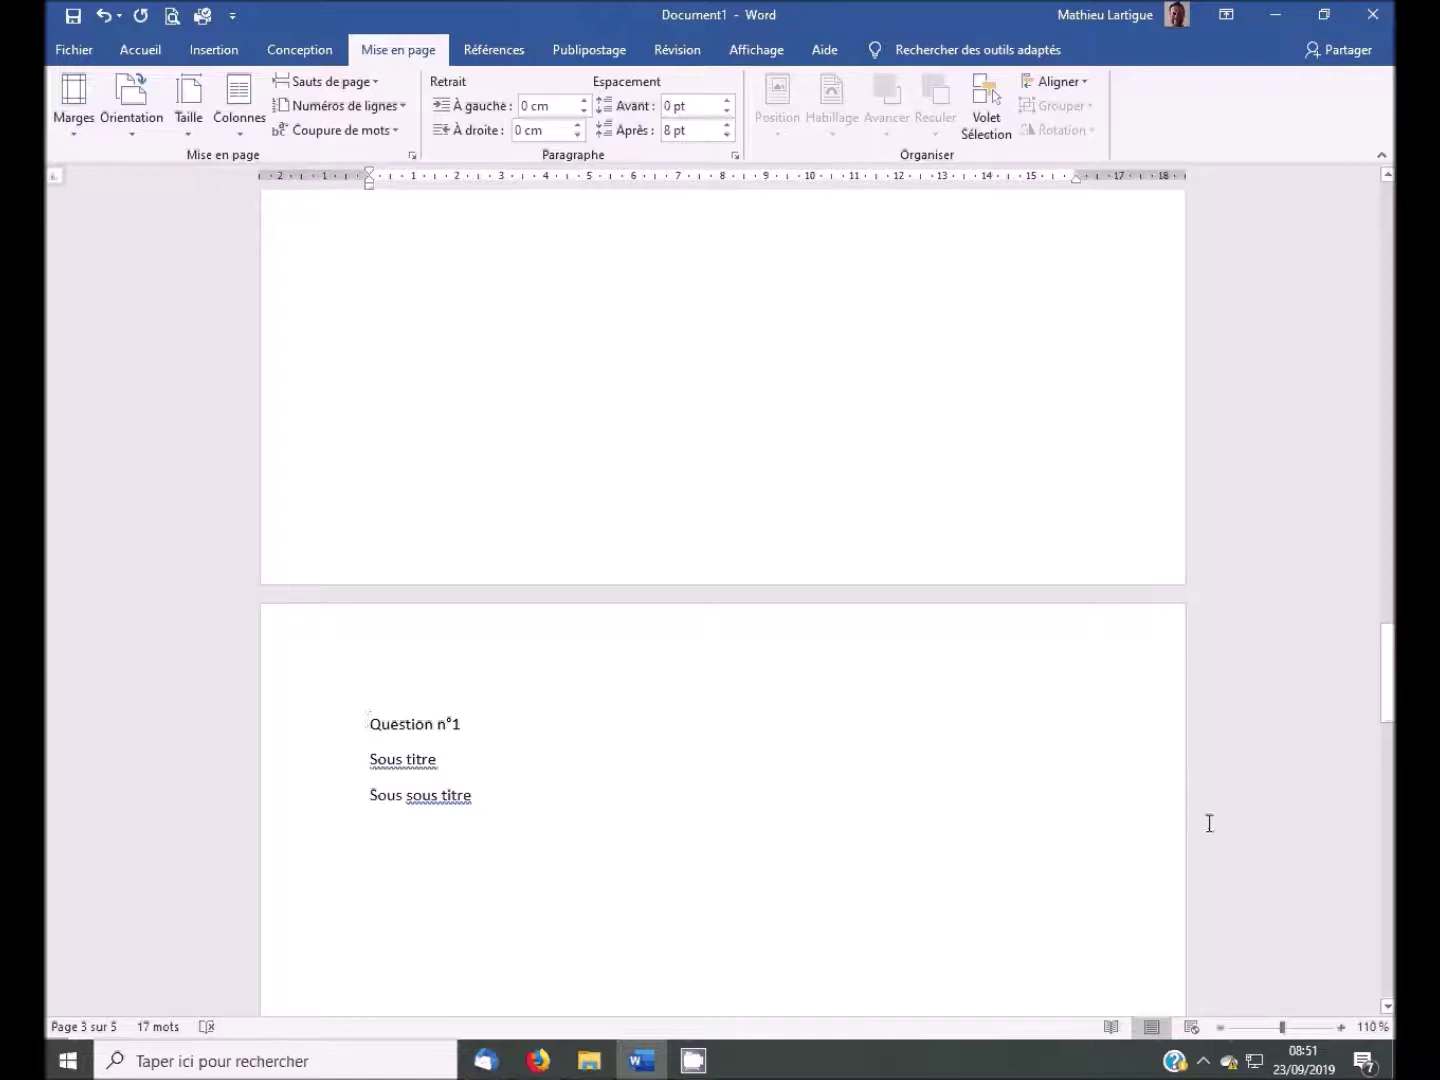
mouse_move(1378, 682)
left_mouse_down()
mouse_move(1383, 548)
mouse_move(1386, 827)
mouse_move(1386, 697)
mouse_move(1389, 712)
left_mouse_up()
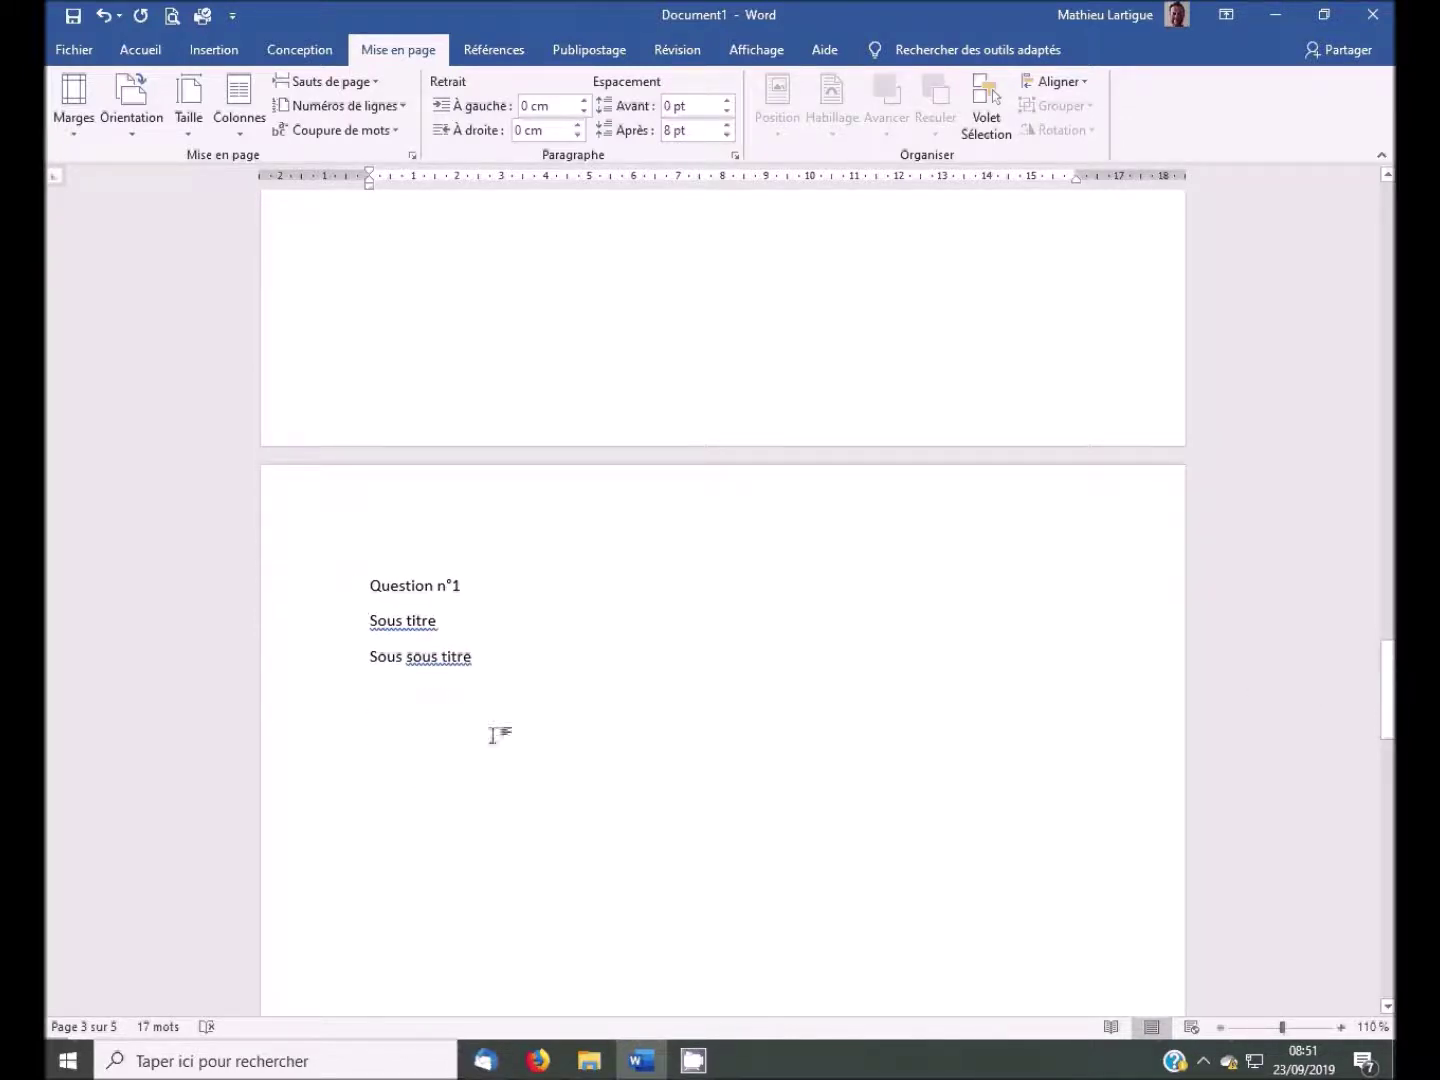
left_click_drag(1390, 668, 1389, 512)
left_click(557, 769)
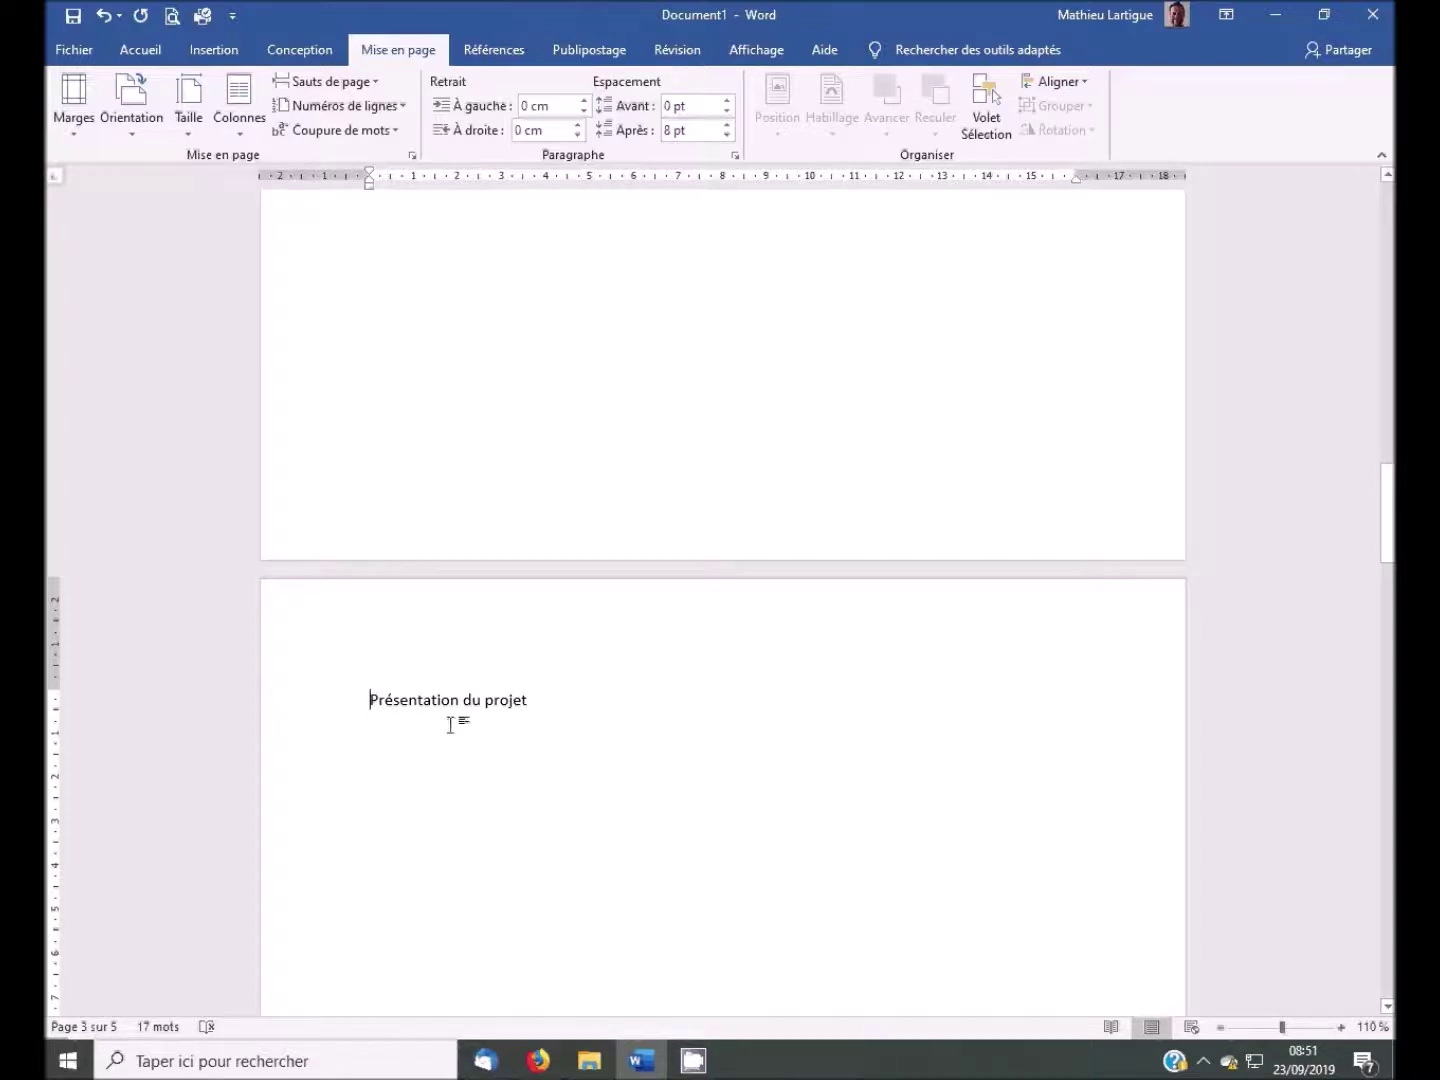
left_click(139, 50)
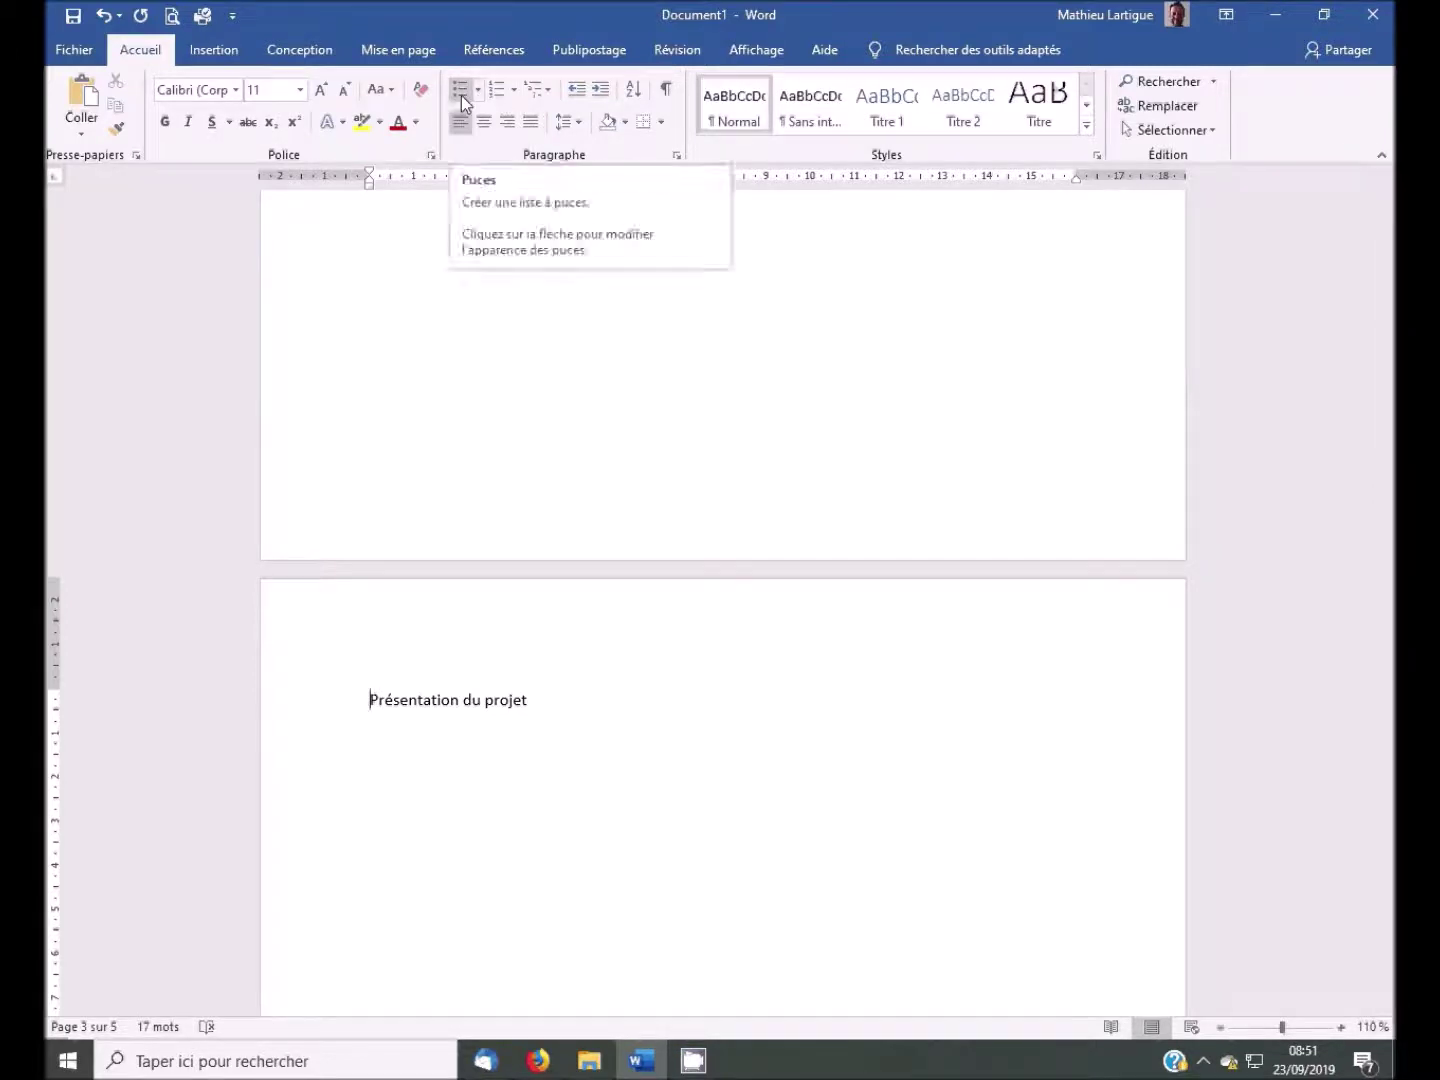
left_click(539, 97)
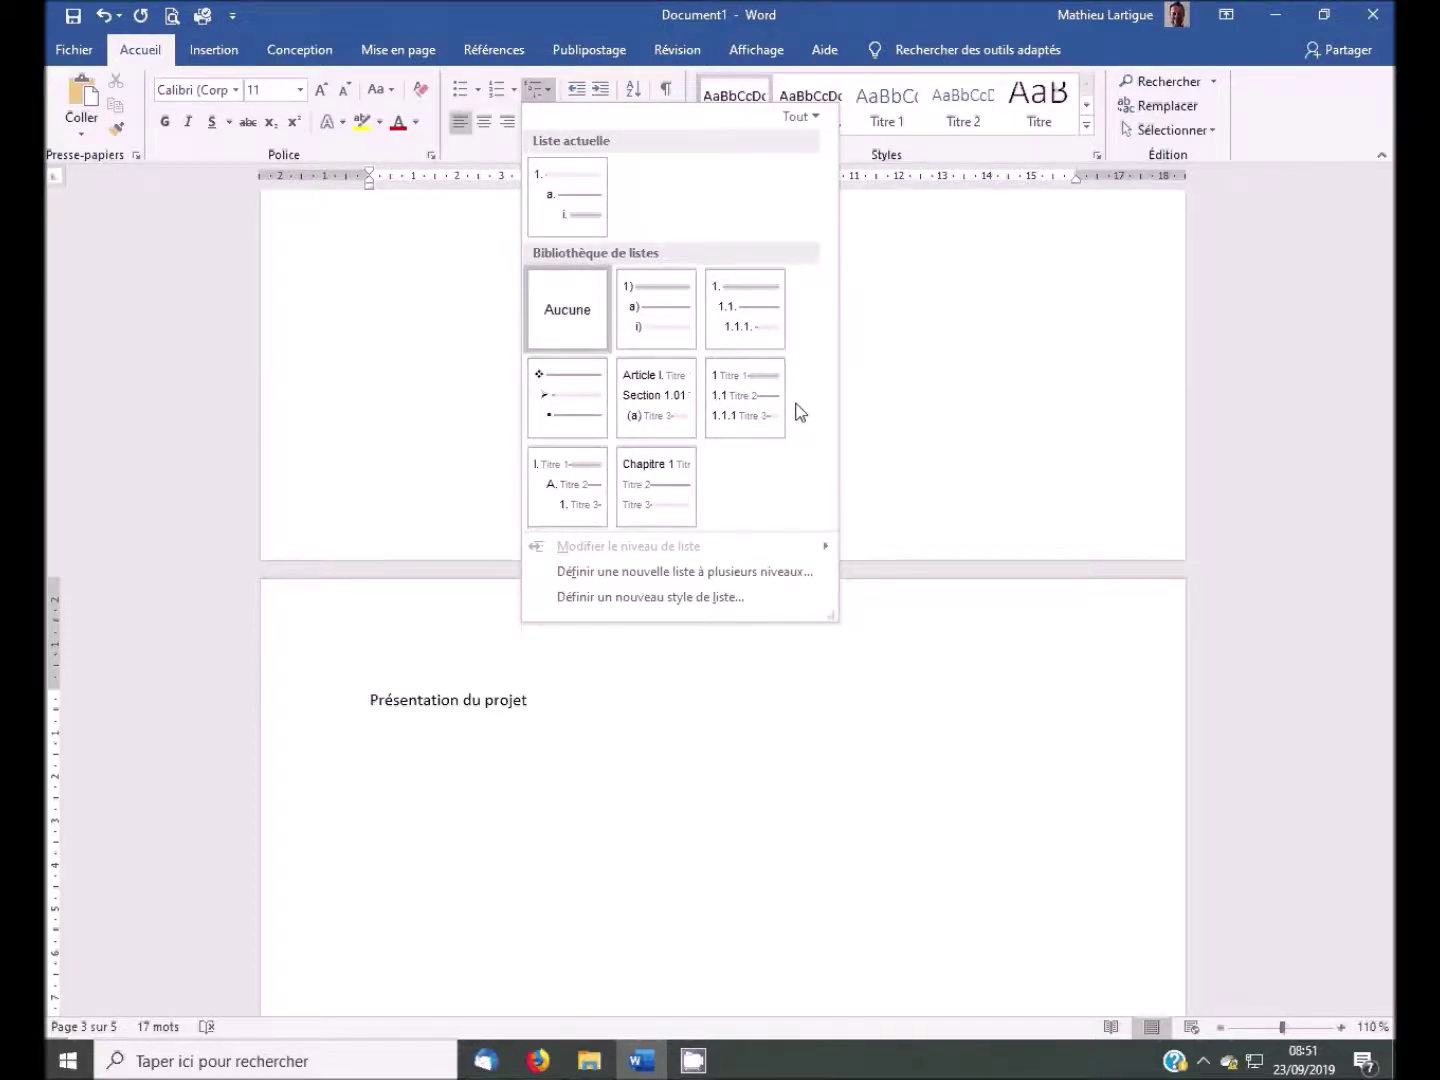
mouse_move(778, 415)
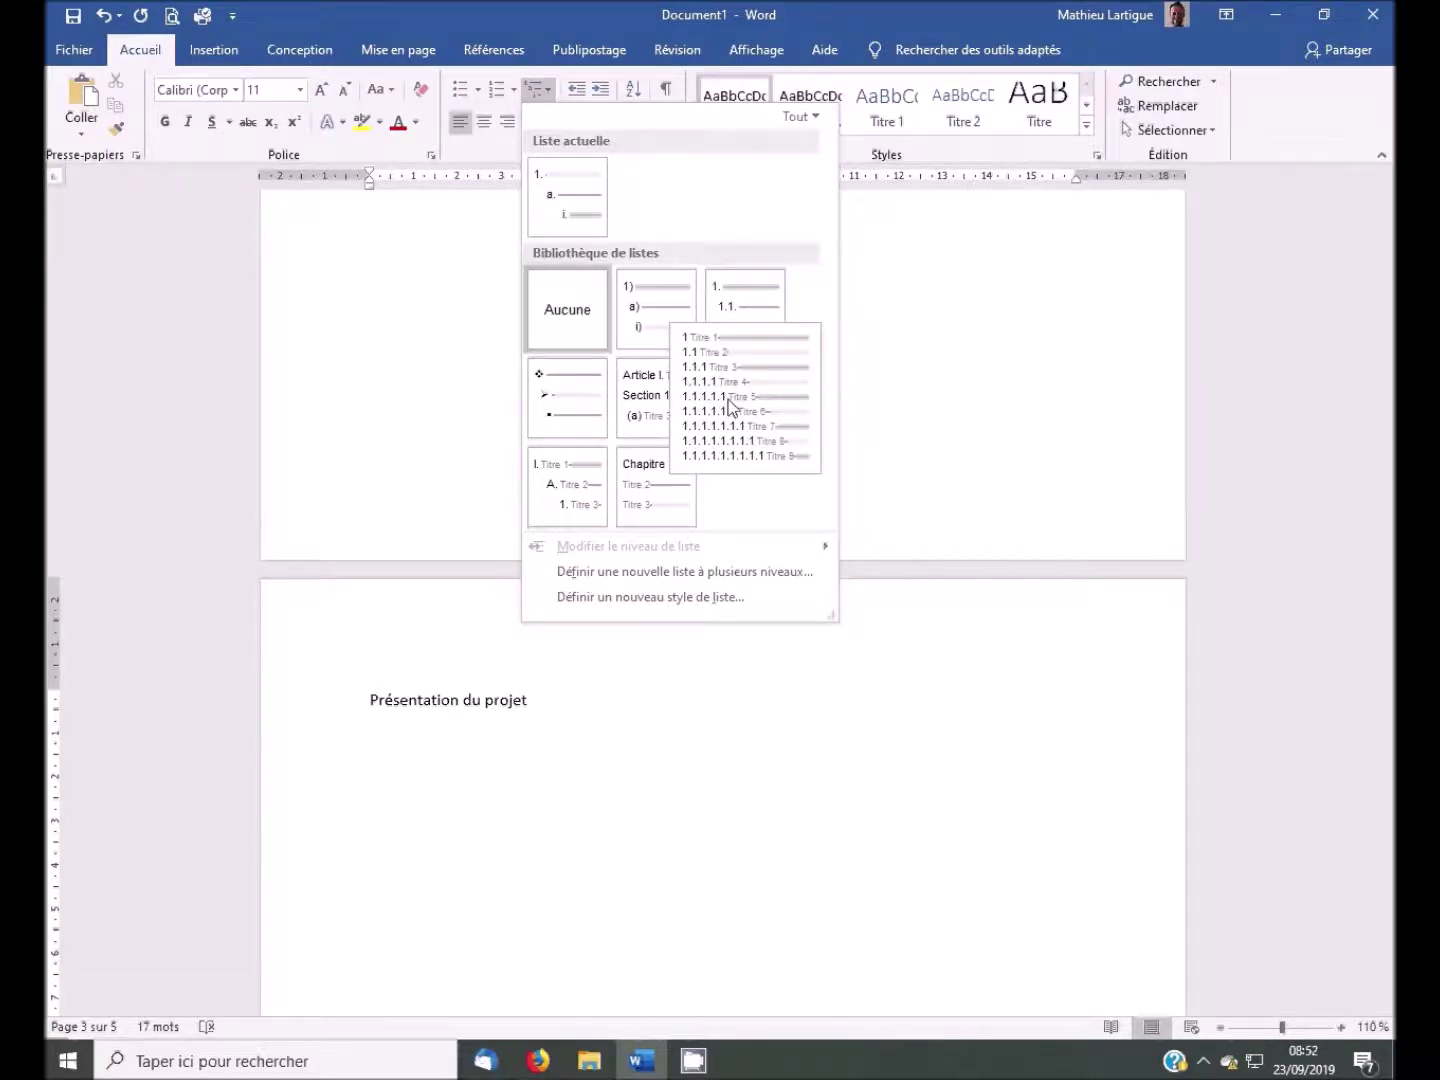
left_click(730, 405)
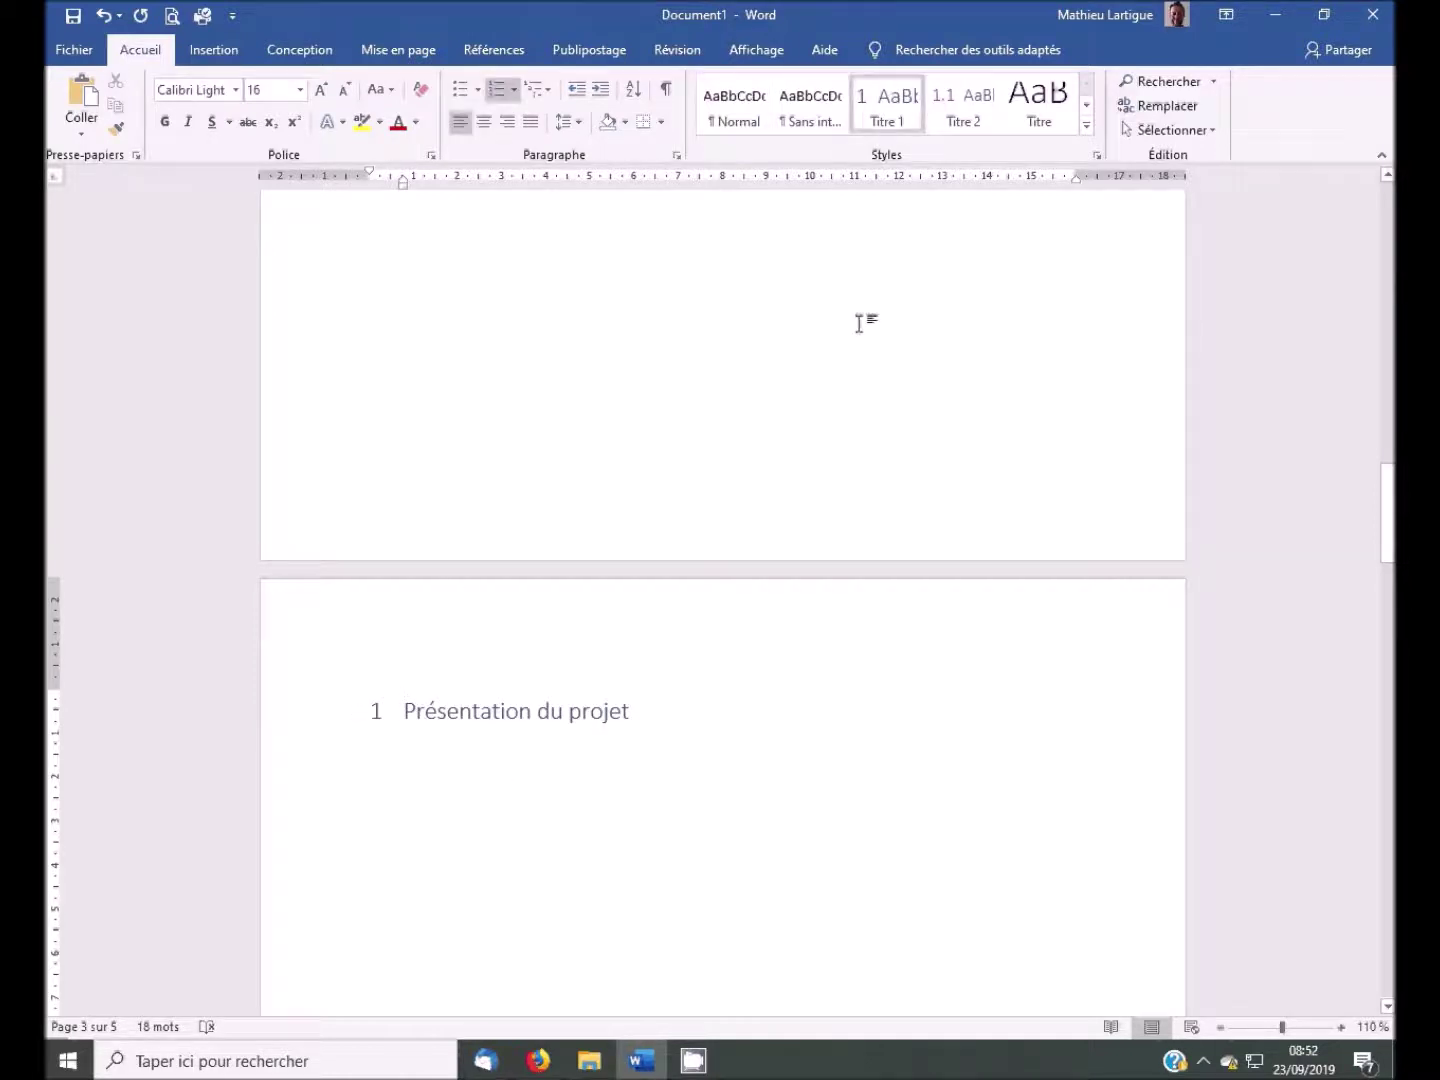
left_click(538, 89)
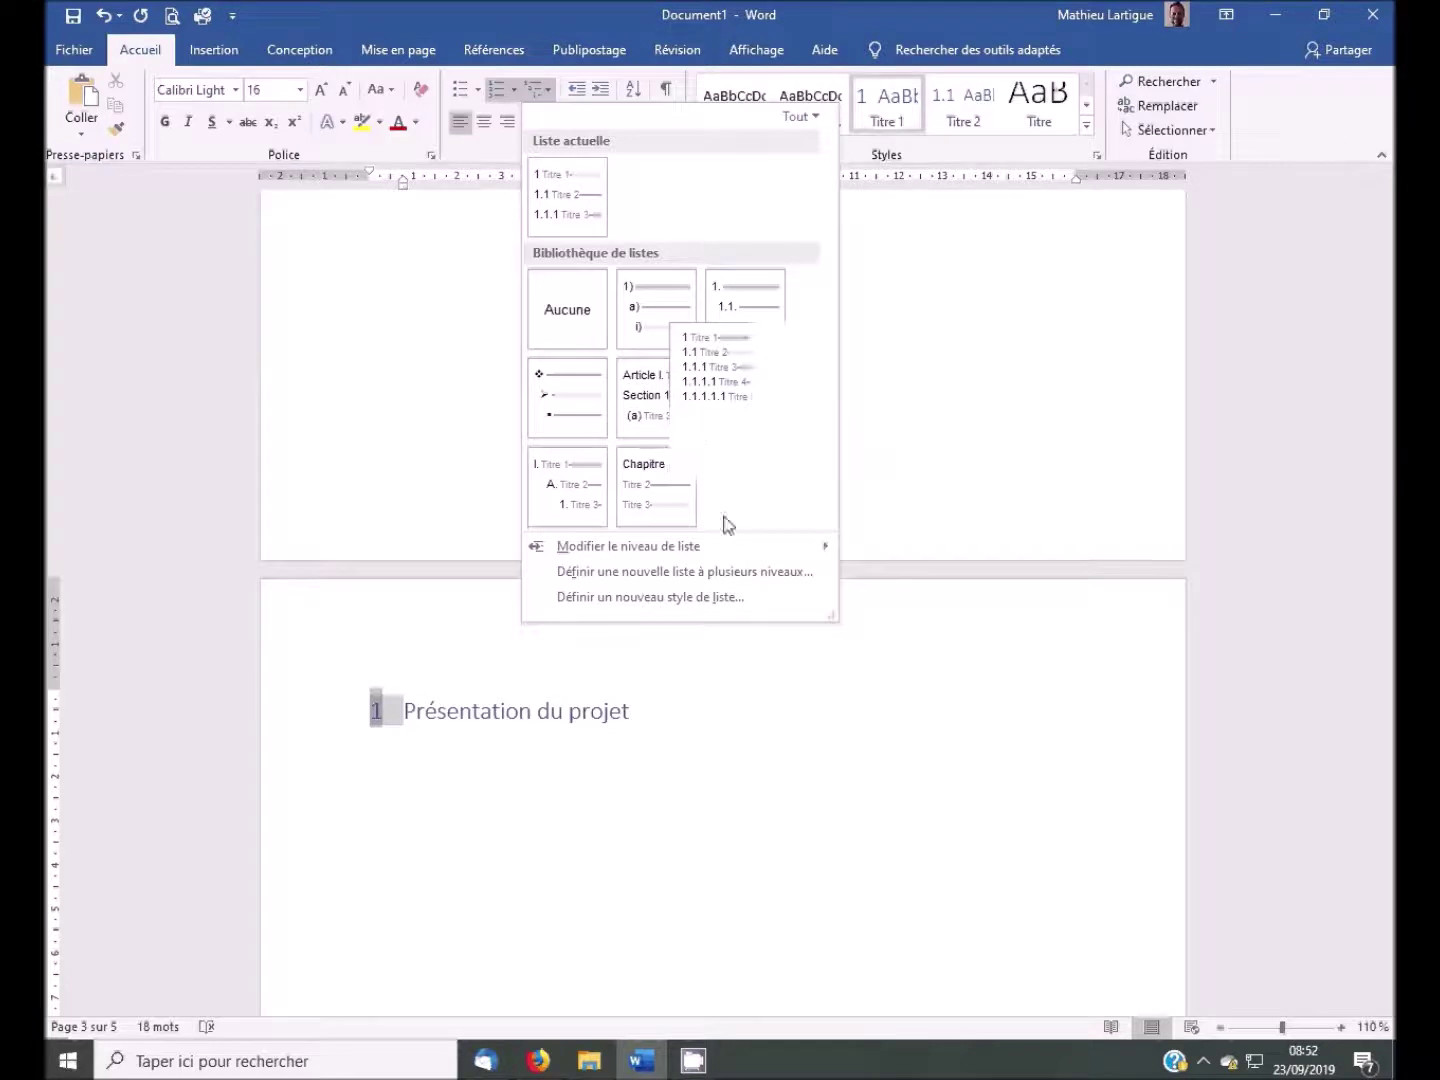
left_click(500, 725)
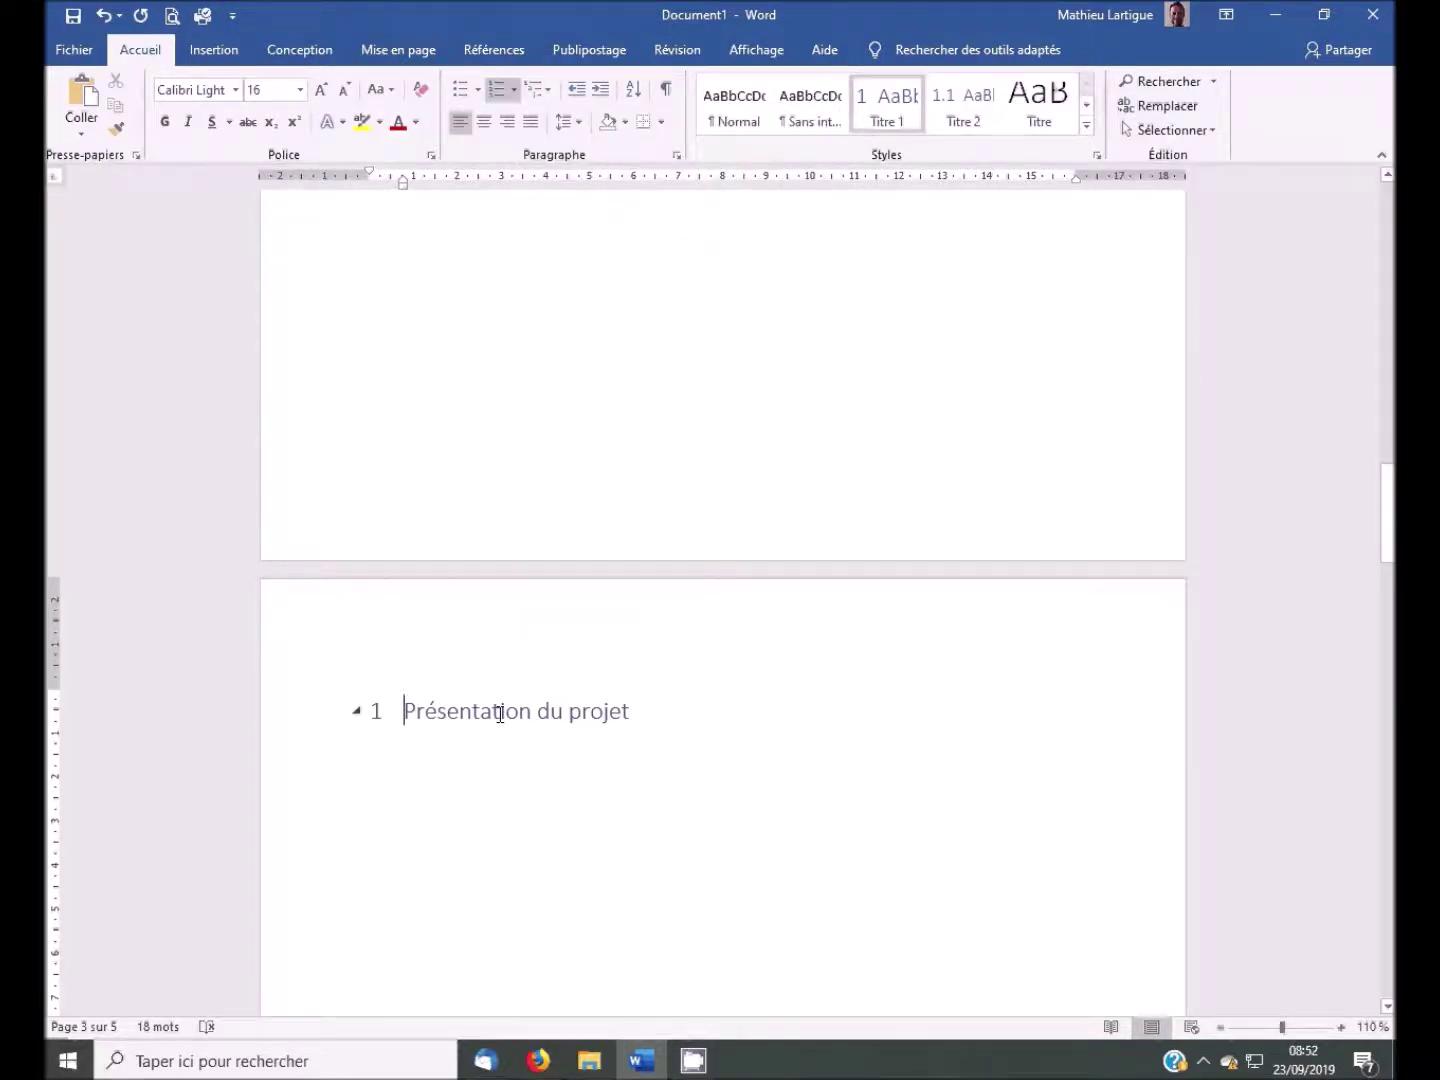
- Apply the same heading-linked multilevel numbering to the three lines under and including "Question n°1" on page 4
left_click_drag(1389, 510, 1389, 692)
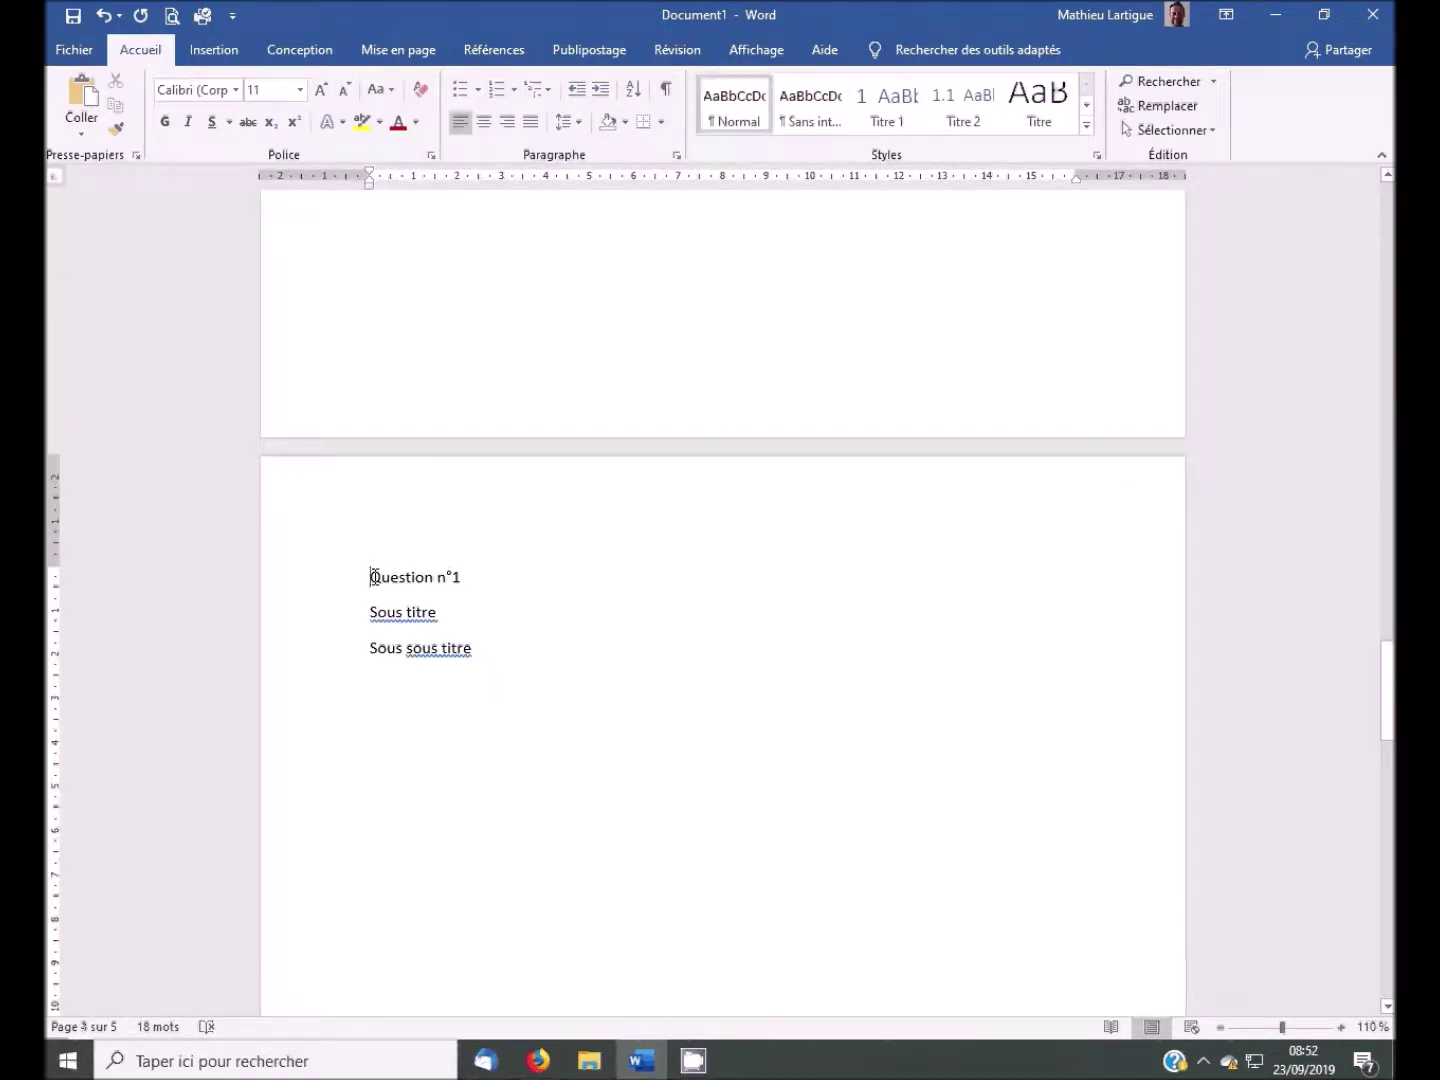
left_click_drag(365, 577, 473, 655)
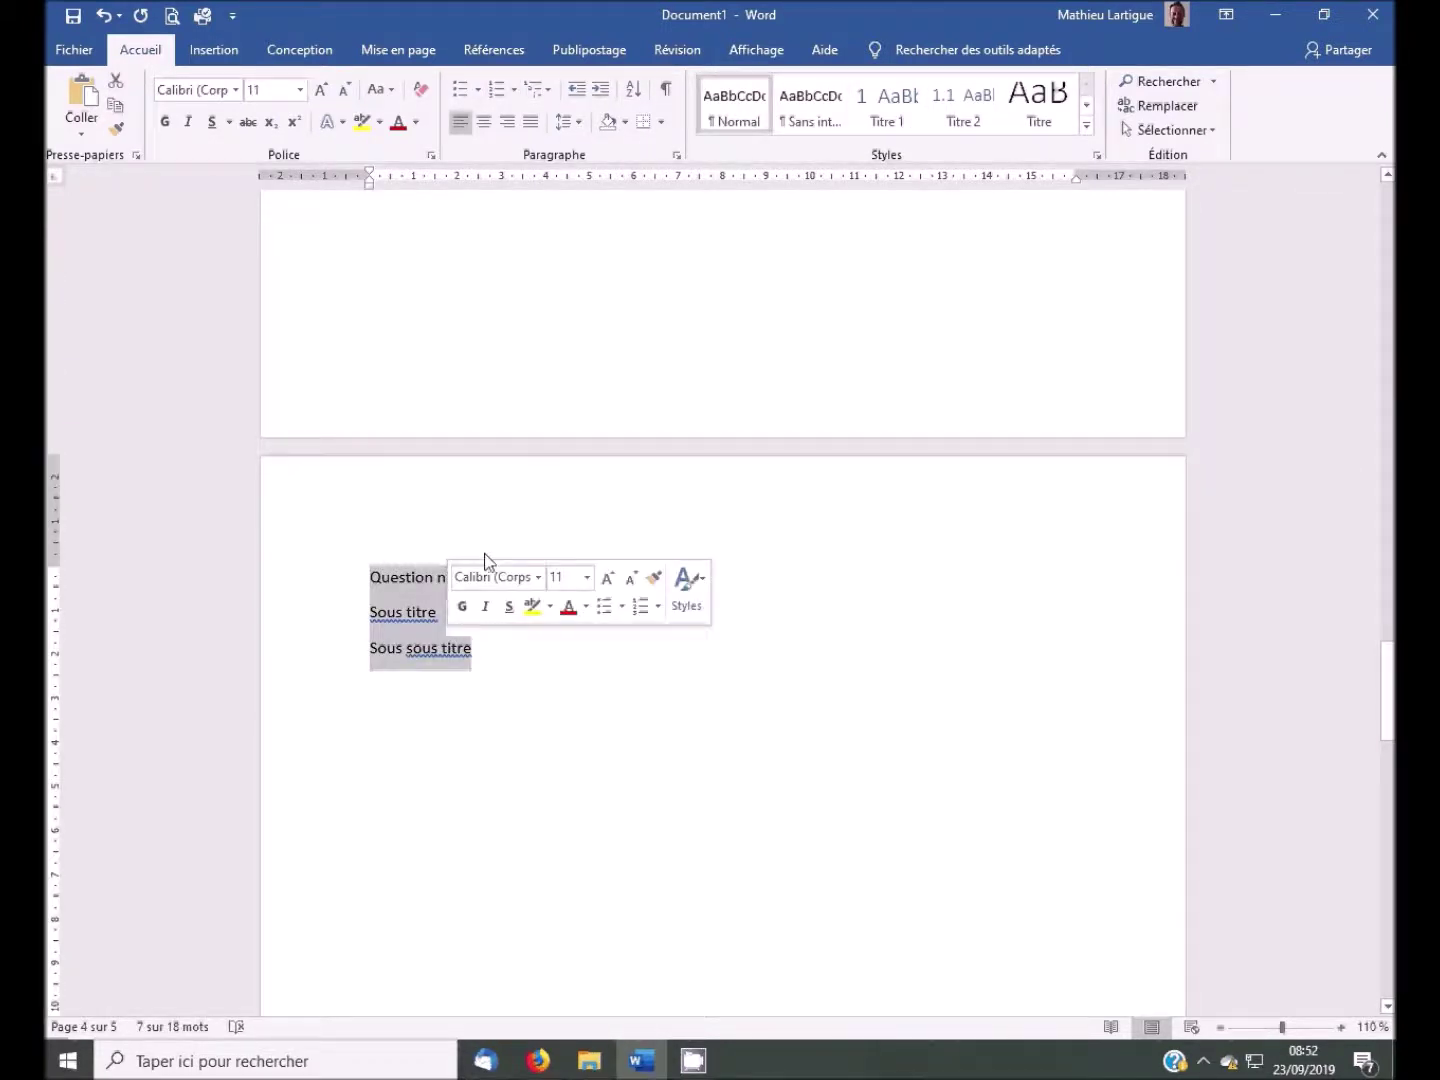
left_click(551, 88)
left_click(730, 388)
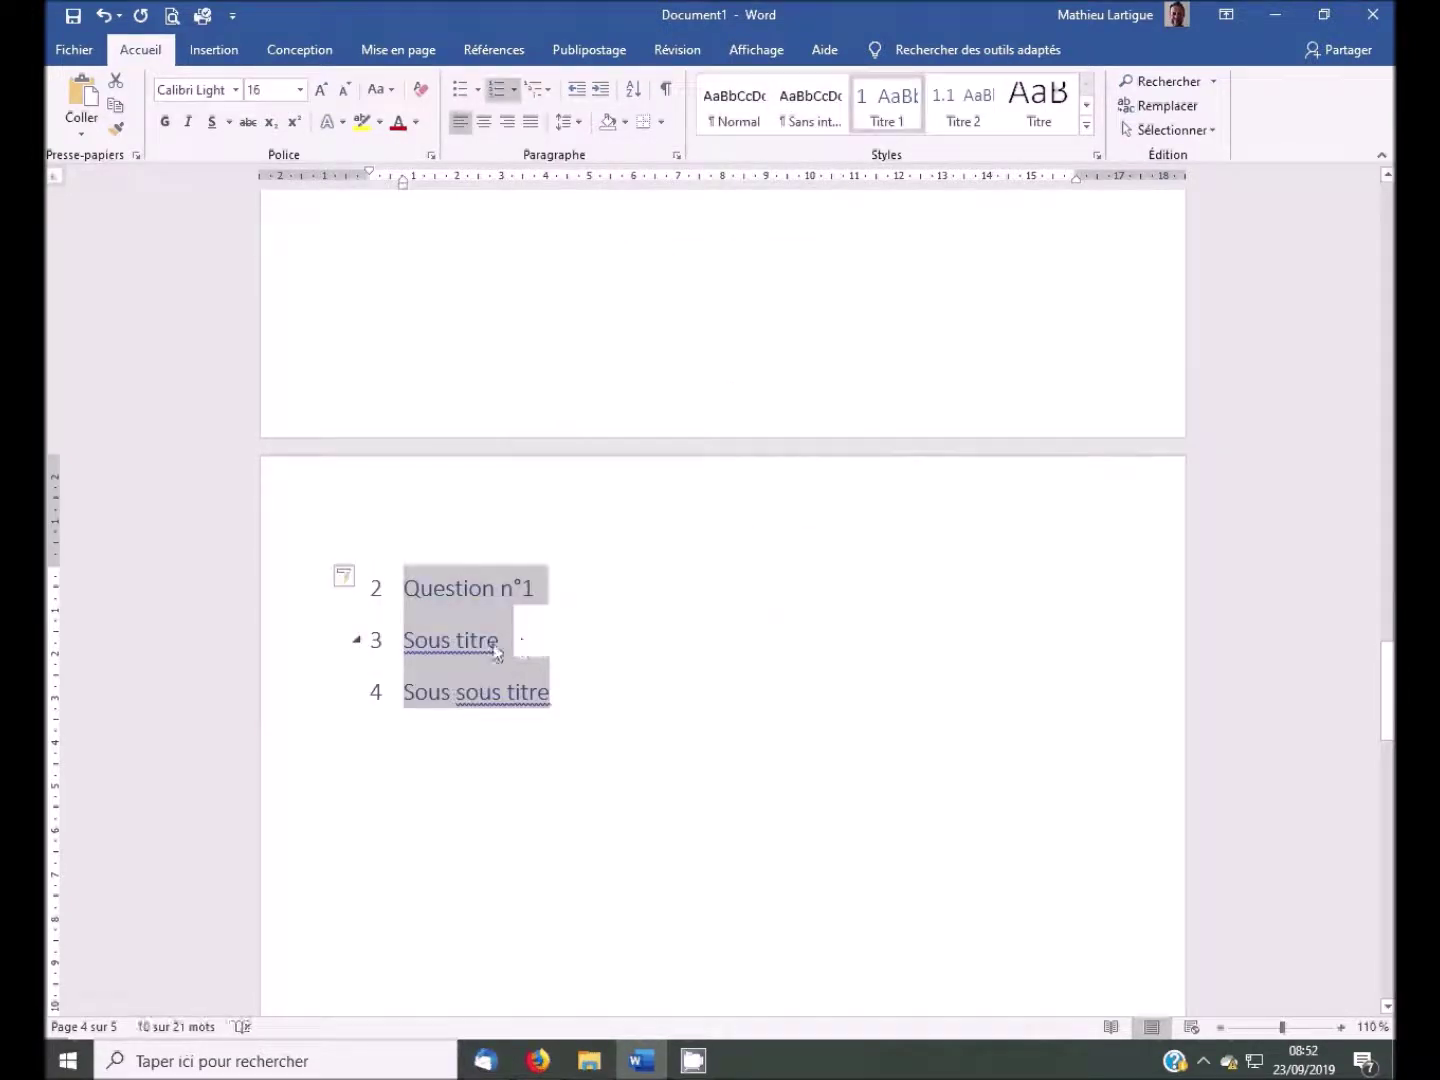
- Assign the Titre 2 style to "Sous titre" and Titre 3 to "Sous sous titre" below "Question n°1"
left_click(496, 642)
left_click(967, 108)
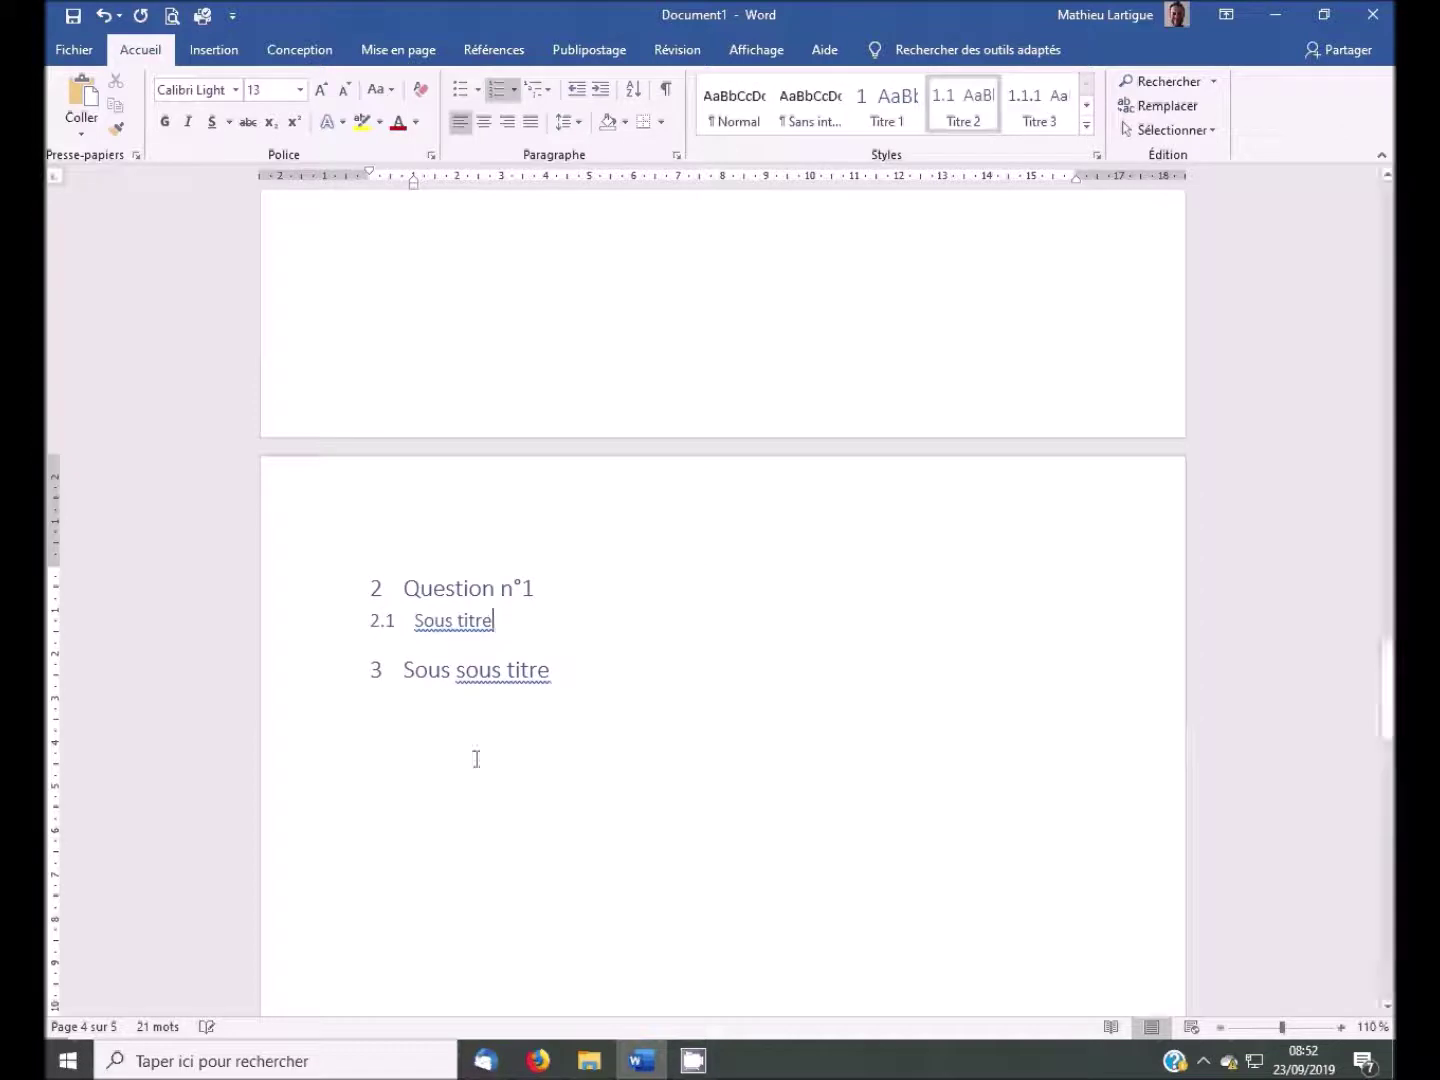
left_click(472, 672)
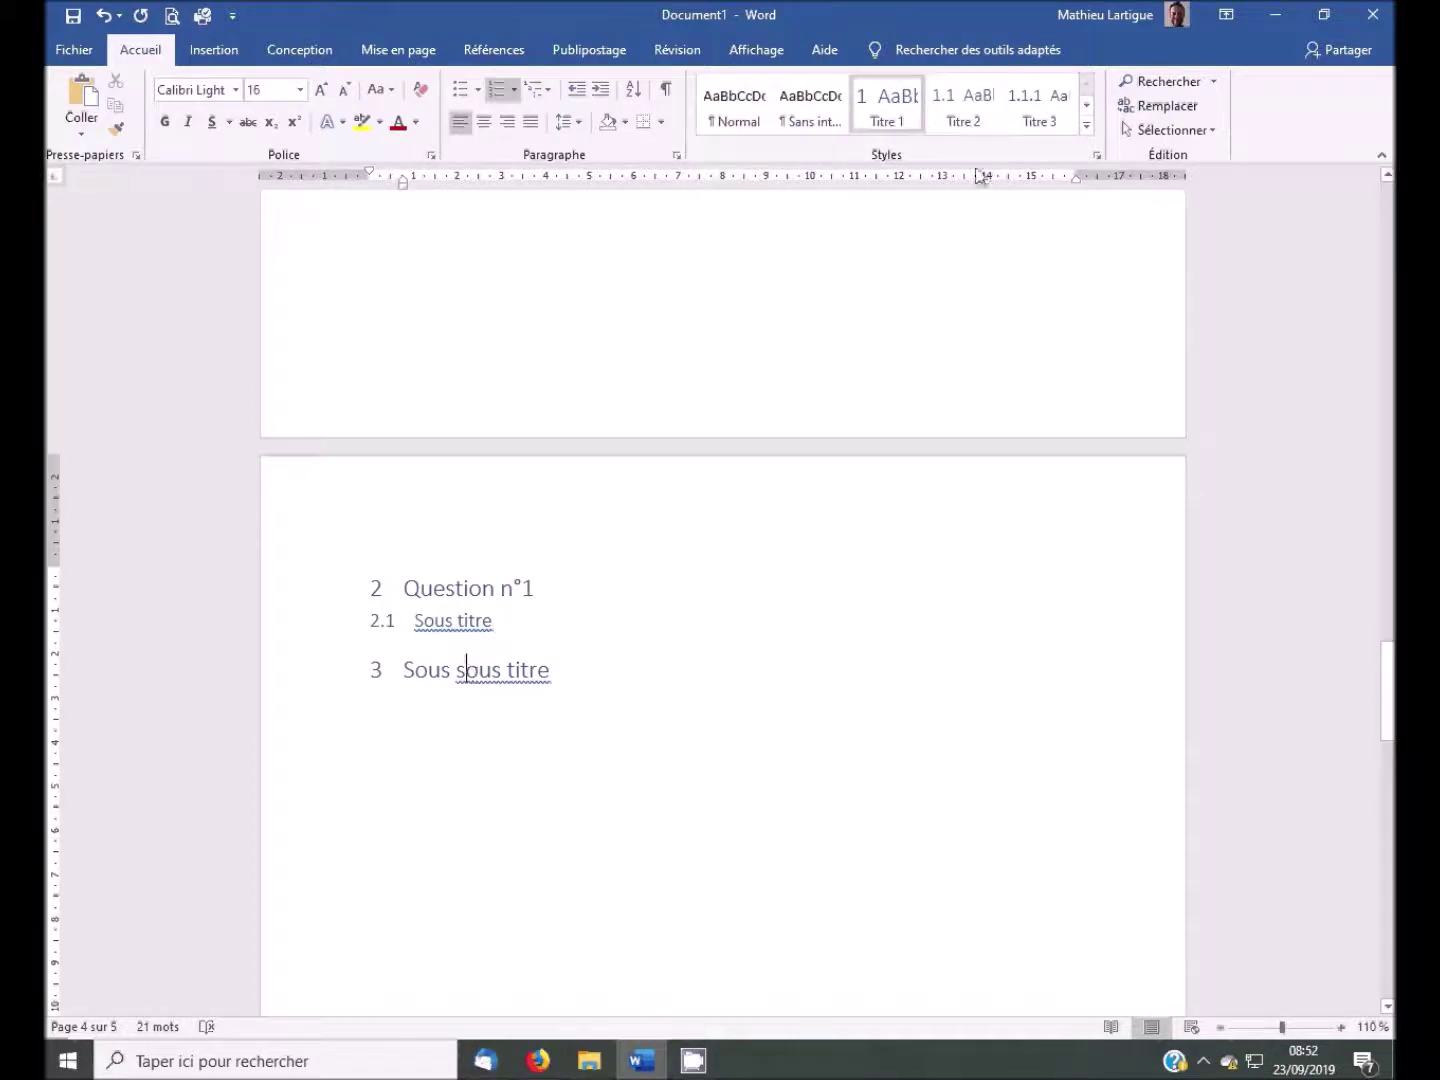
left_click(1040, 119)
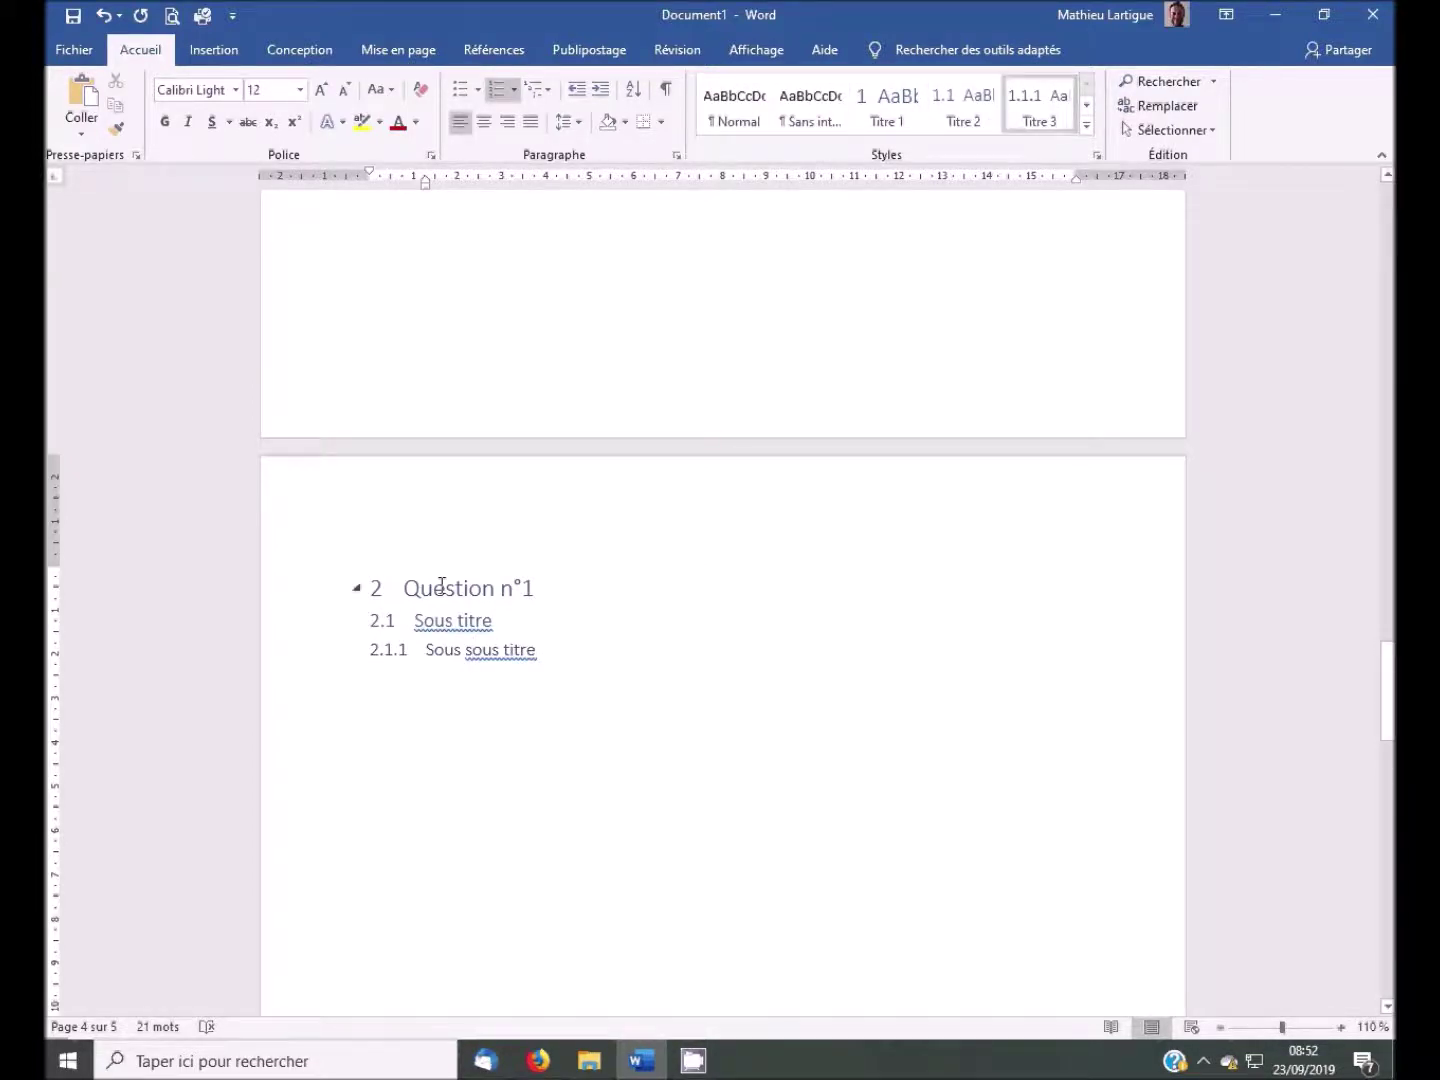
left_click(461, 619)
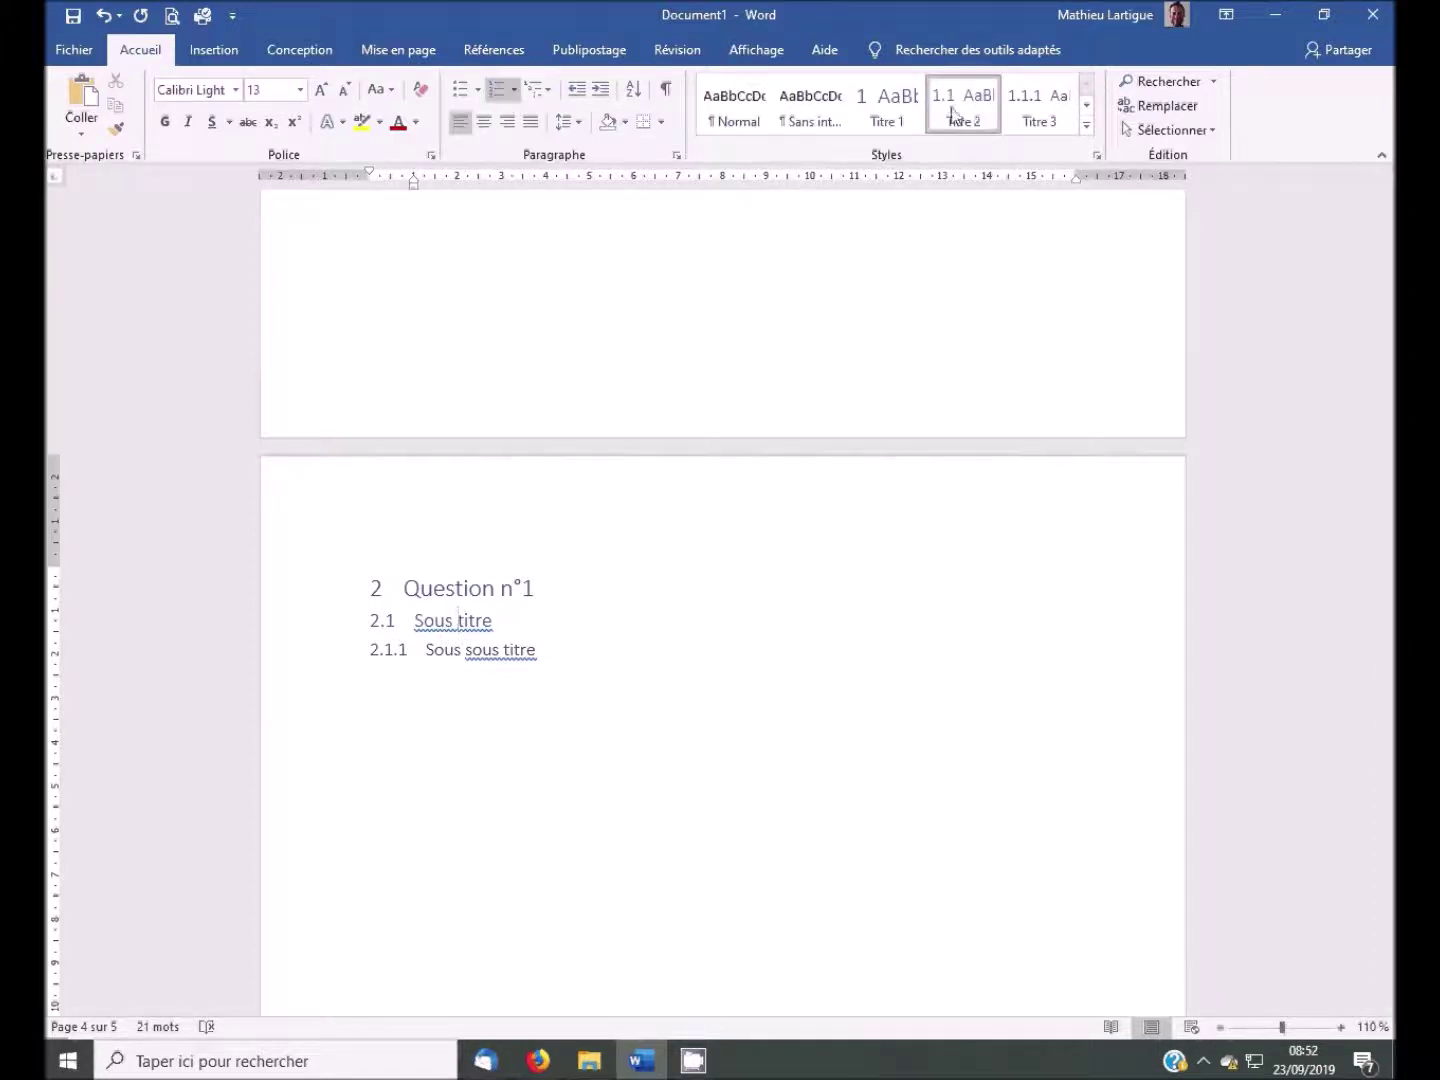
left_click(1373, 640)
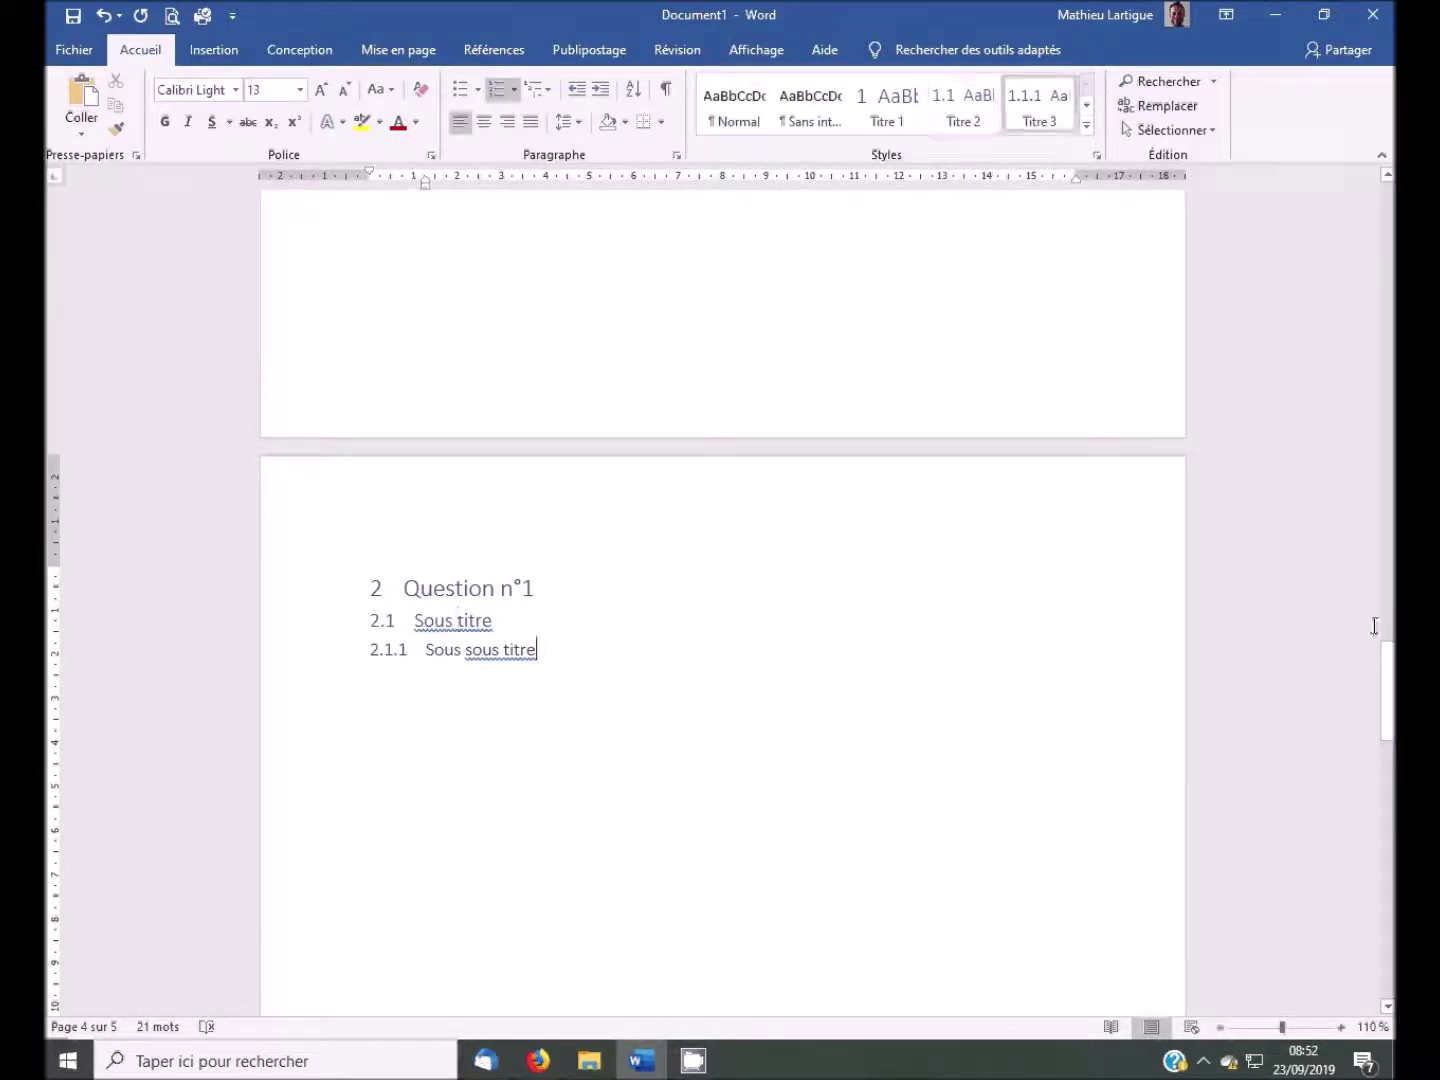
- Style the page 5 headings: "Question n°2" as Titre 1, "Sous titre" as Titre 2 and "Sous sous titre" as Titre 3
left_click_drag(1387, 692, 1388, 830)
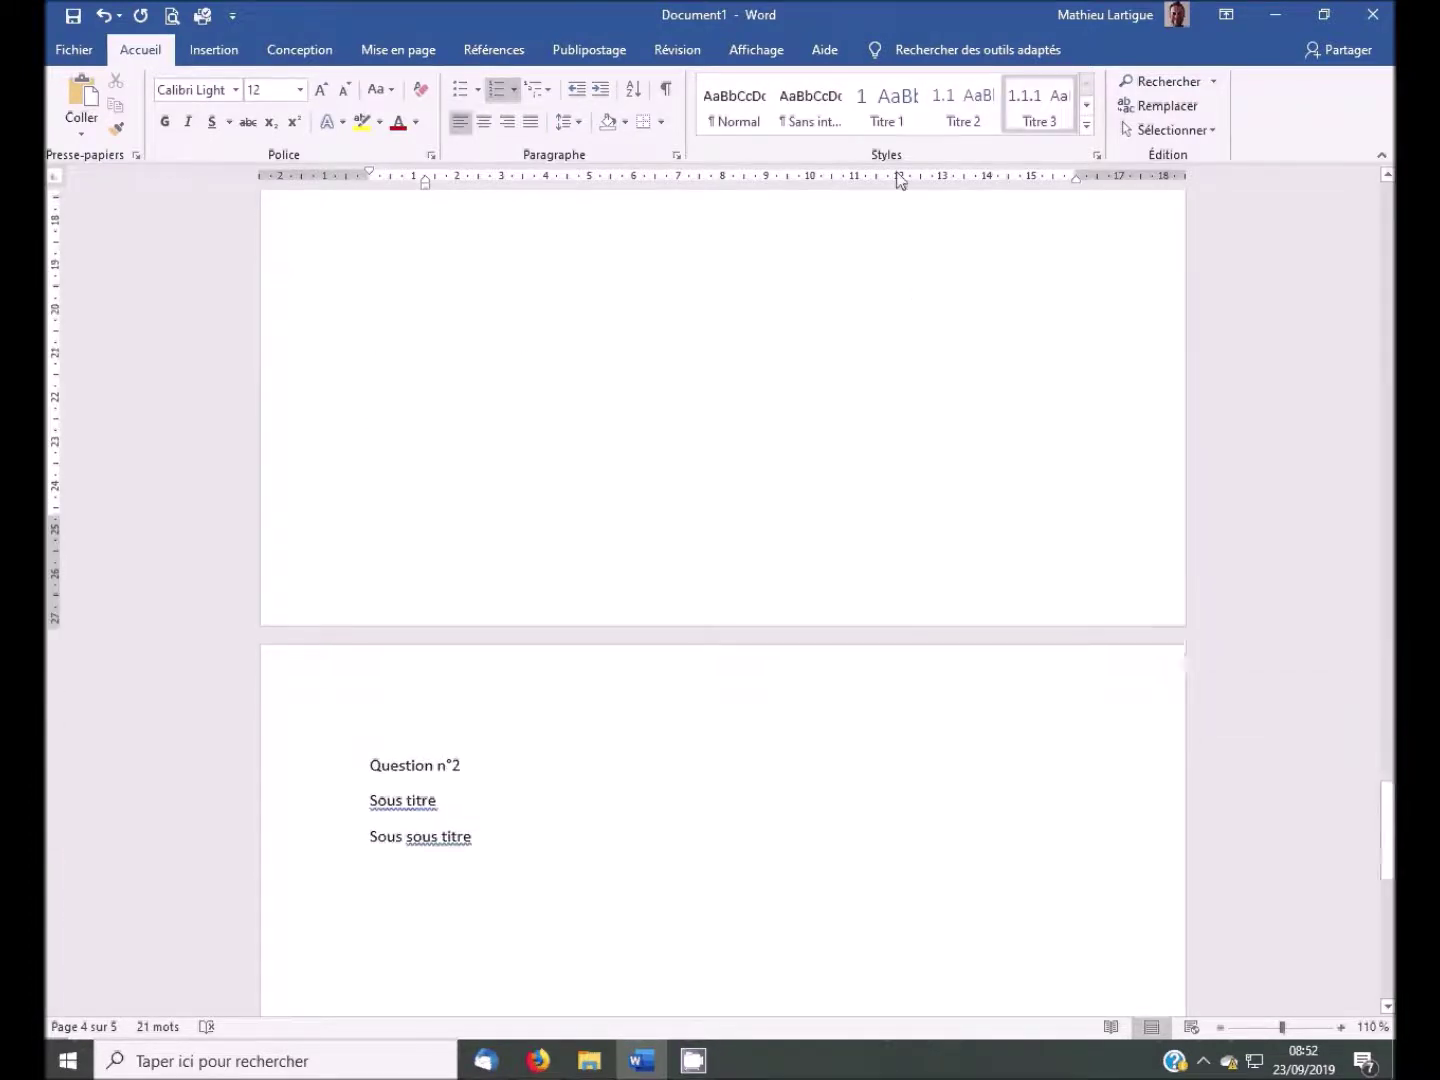
left_click(367, 767)
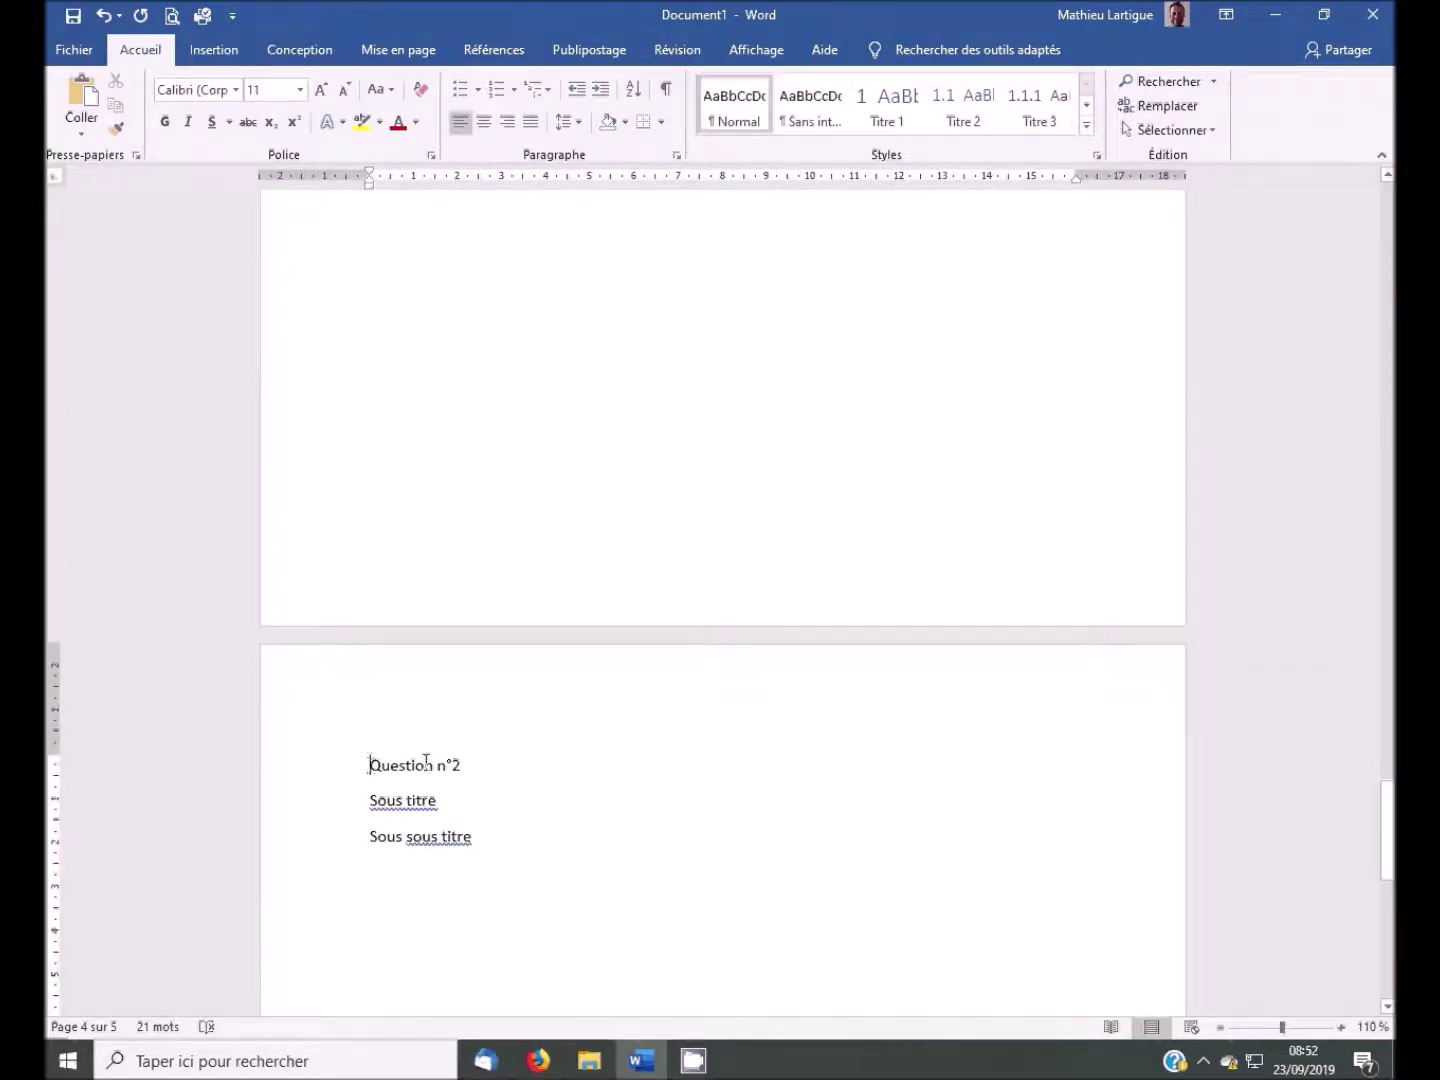
left_click(868, 100)
key("Down")
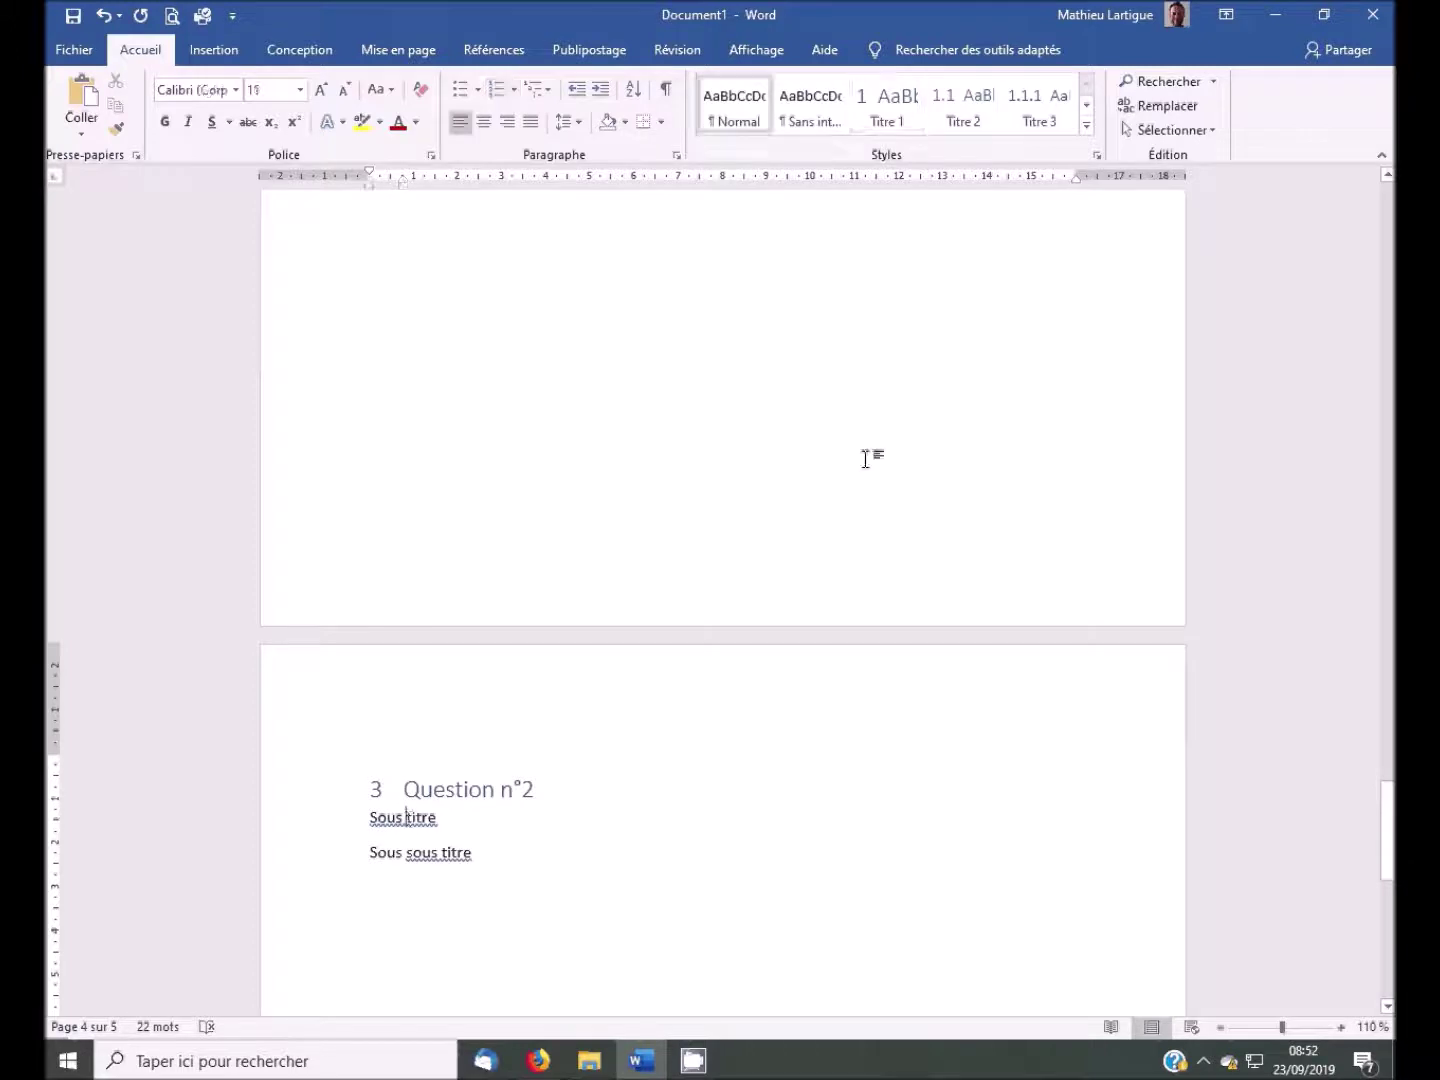
left_click(965, 118)
key("Down")
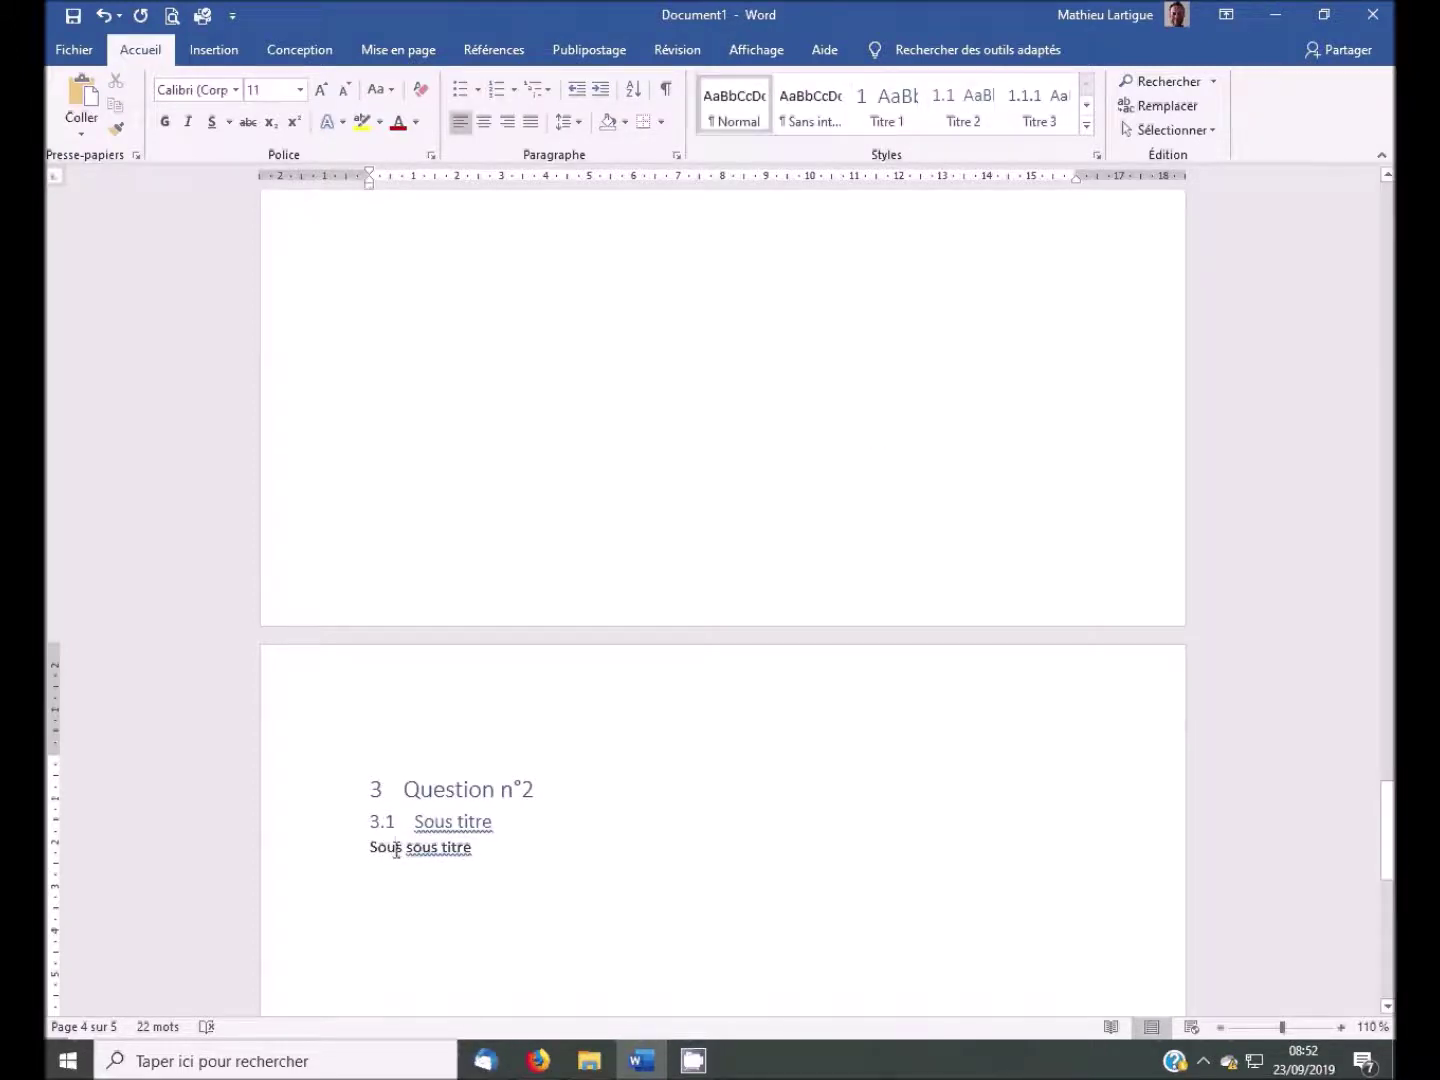
left_click(1040, 108)
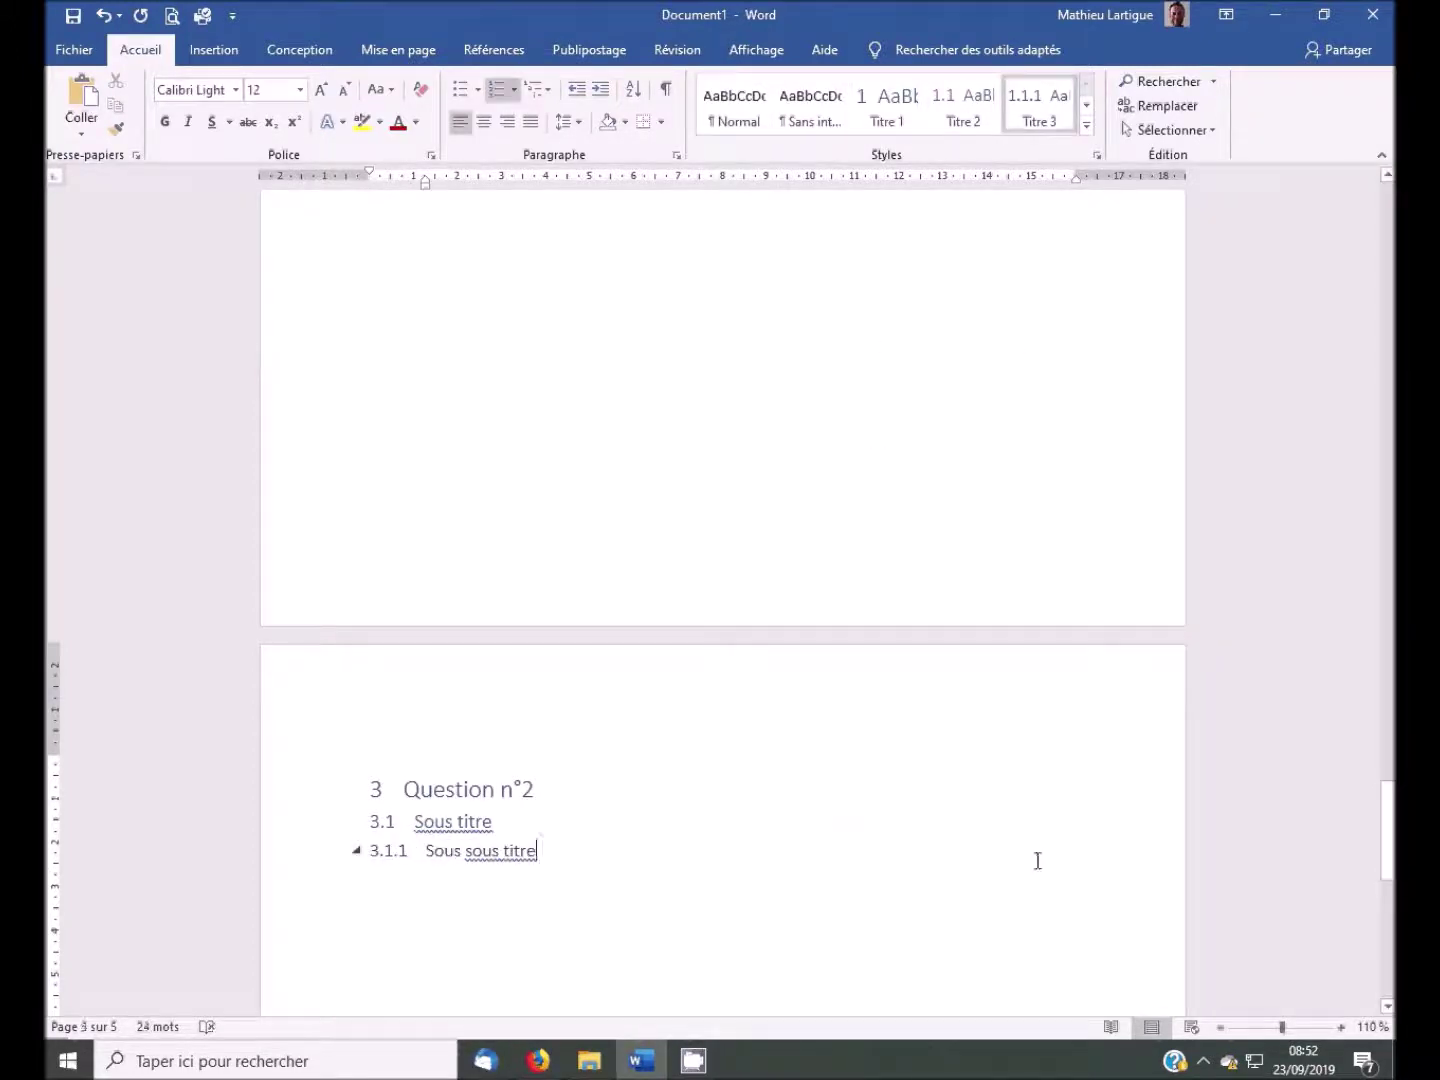
- Insert a custom table of contents on the blank second page, keeping the "Depuis modèle" format
left_click_drag(1385, 851, 1388, 368)
left_click(570, 572)
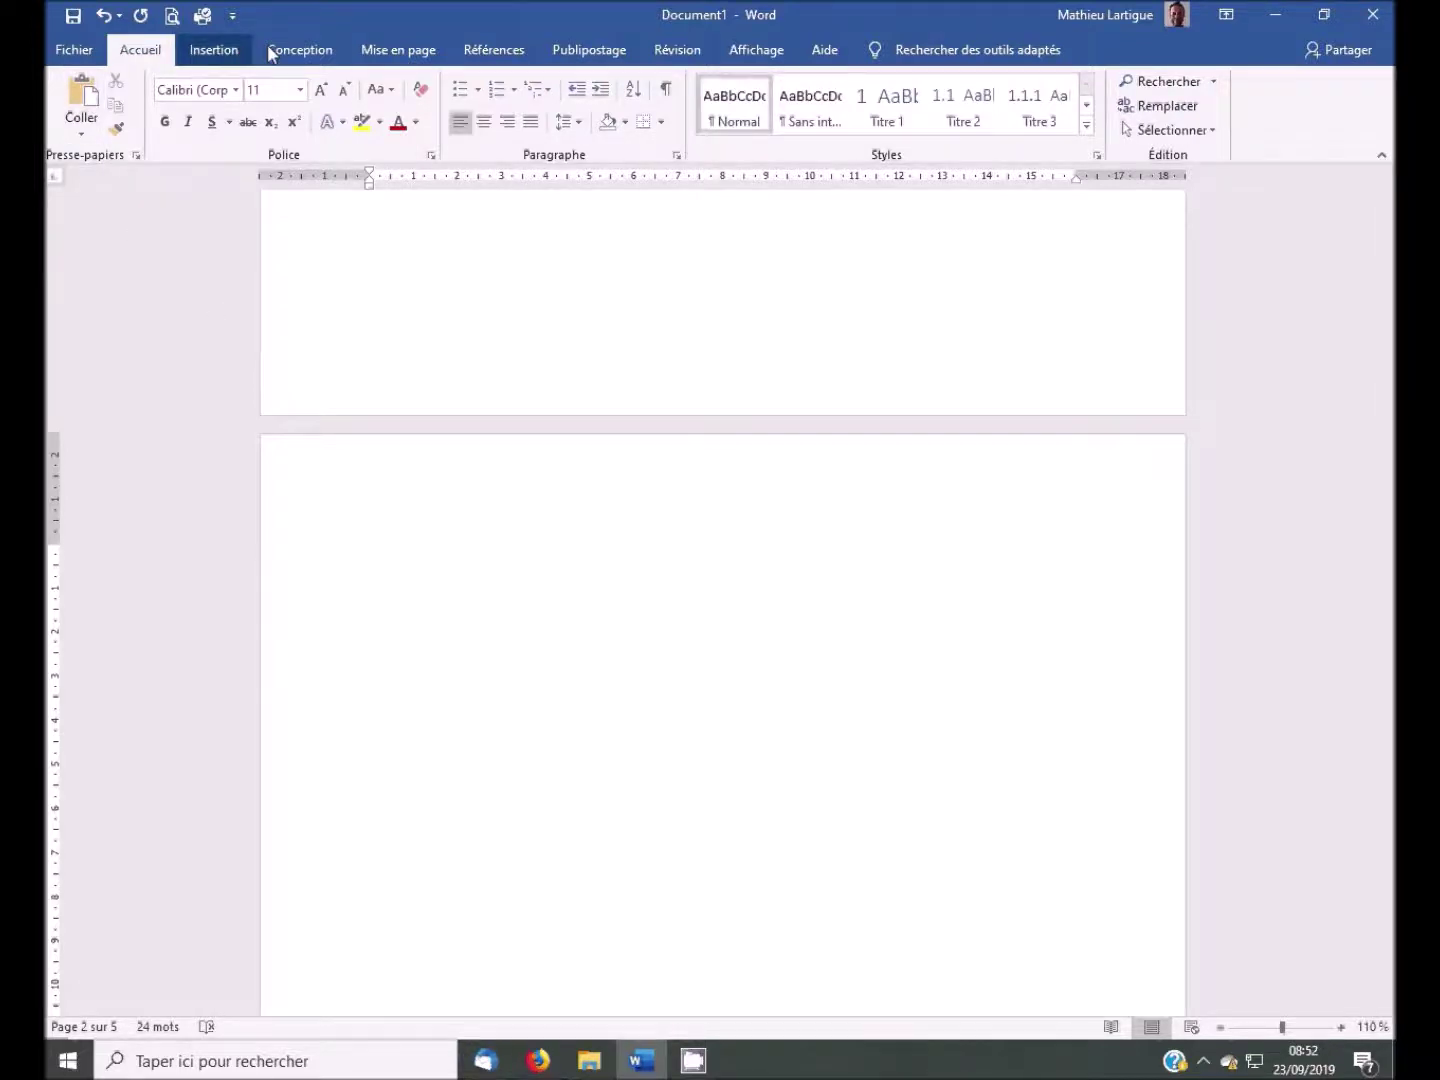
left_click(470, 62)
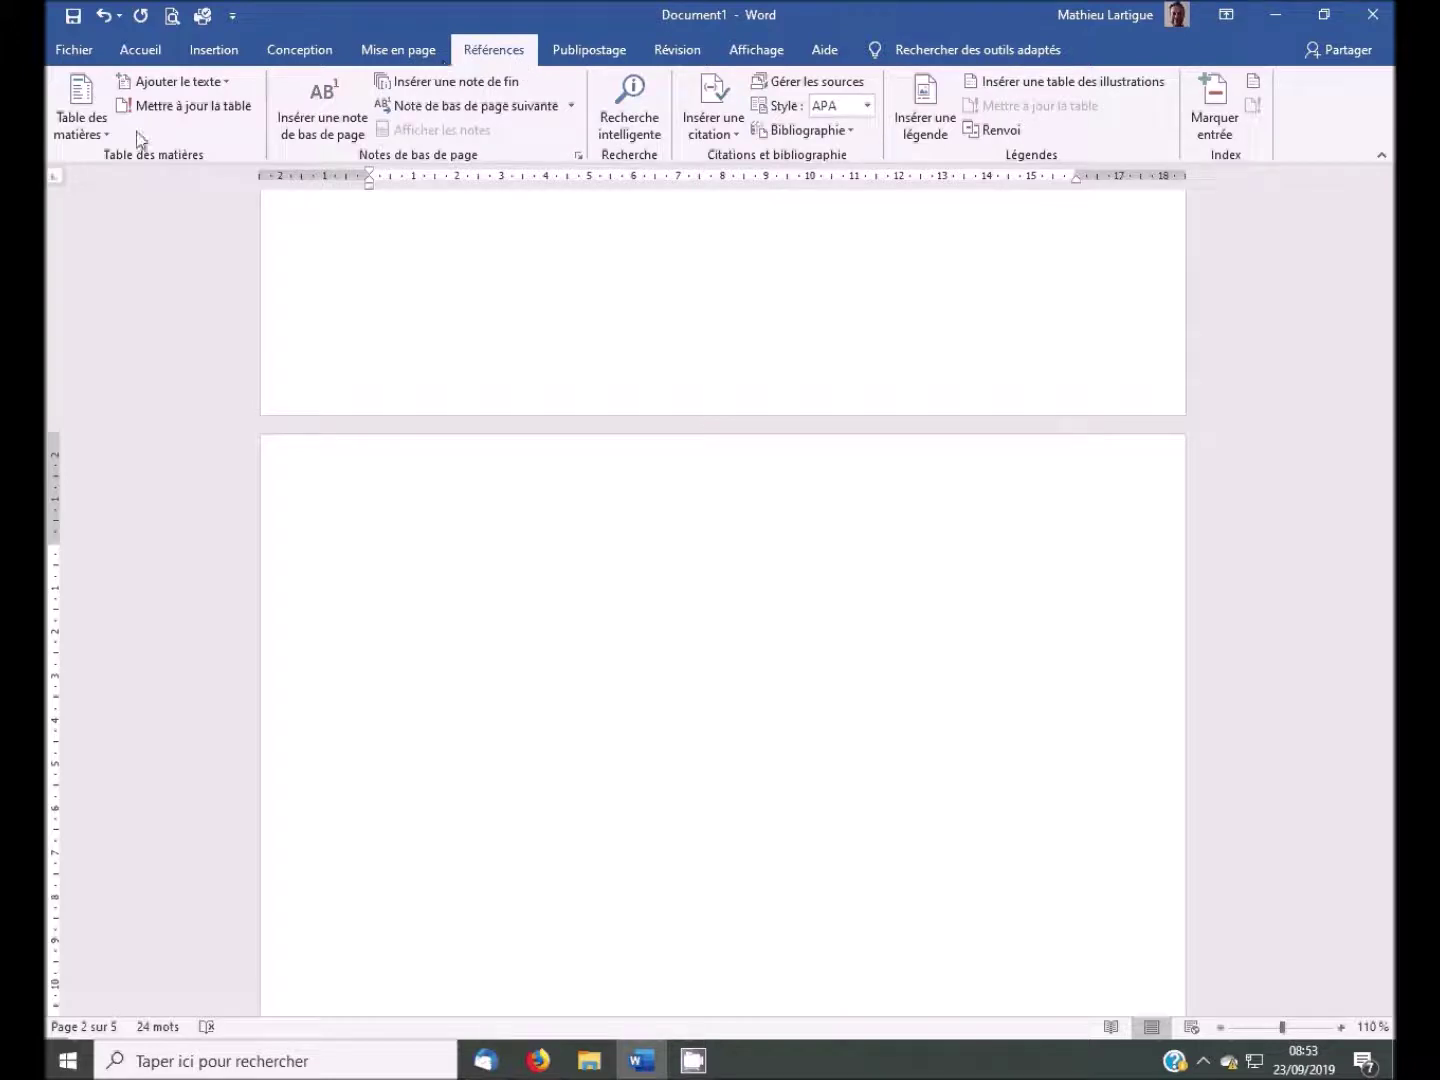
left_click(103, 134)
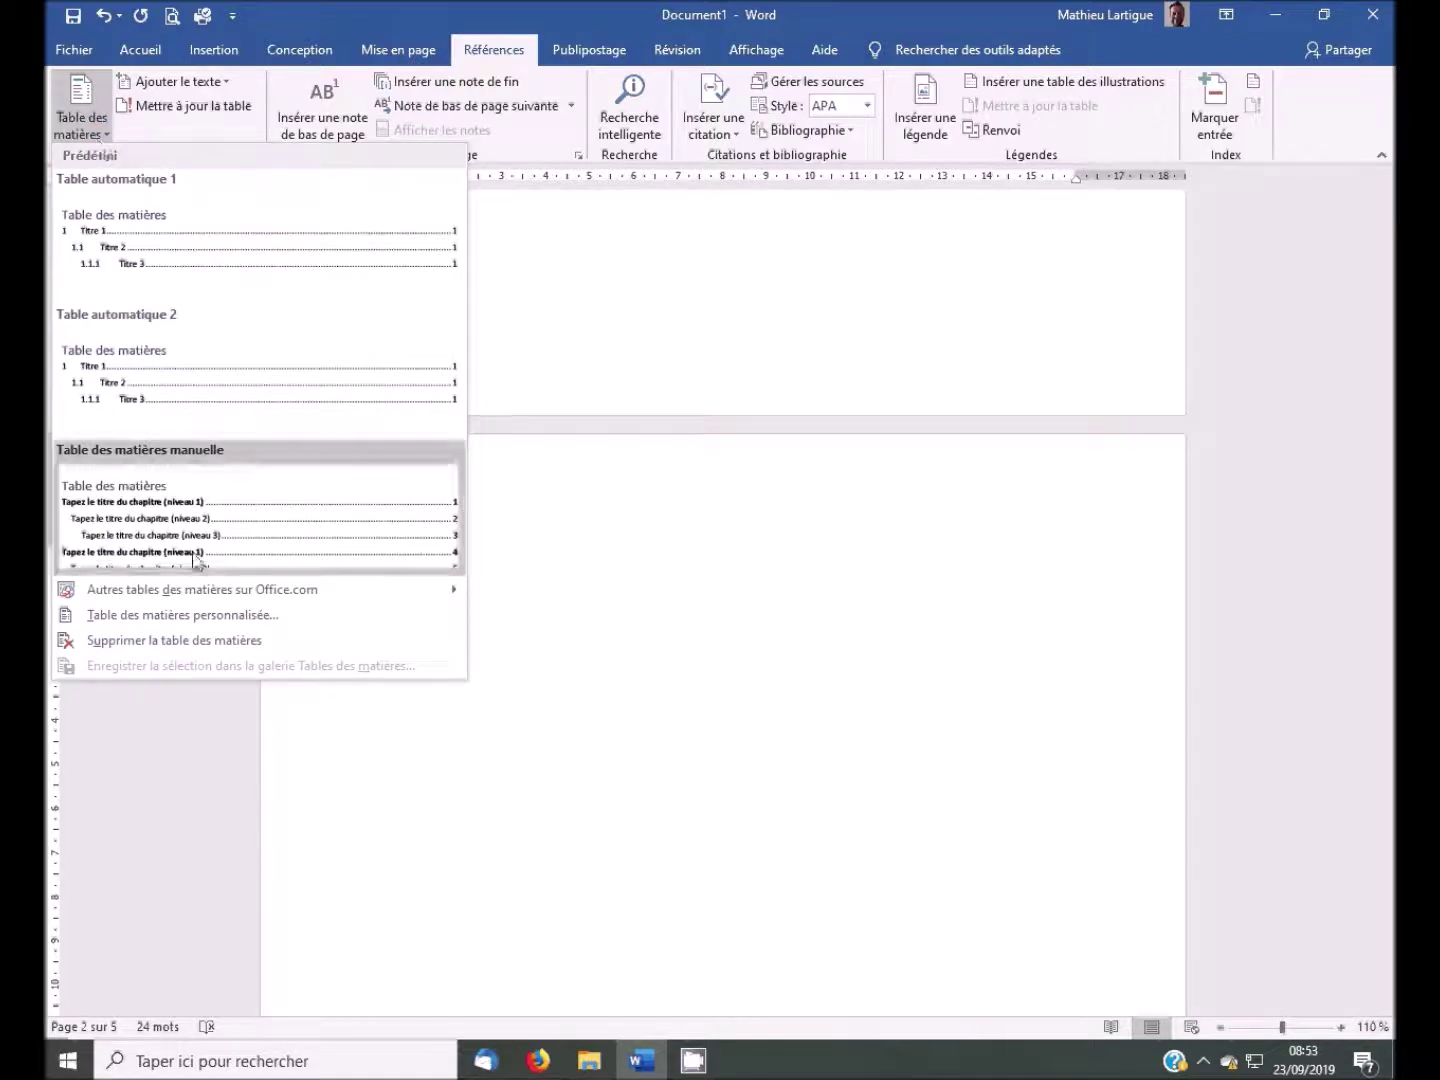
left_click(268, 610)
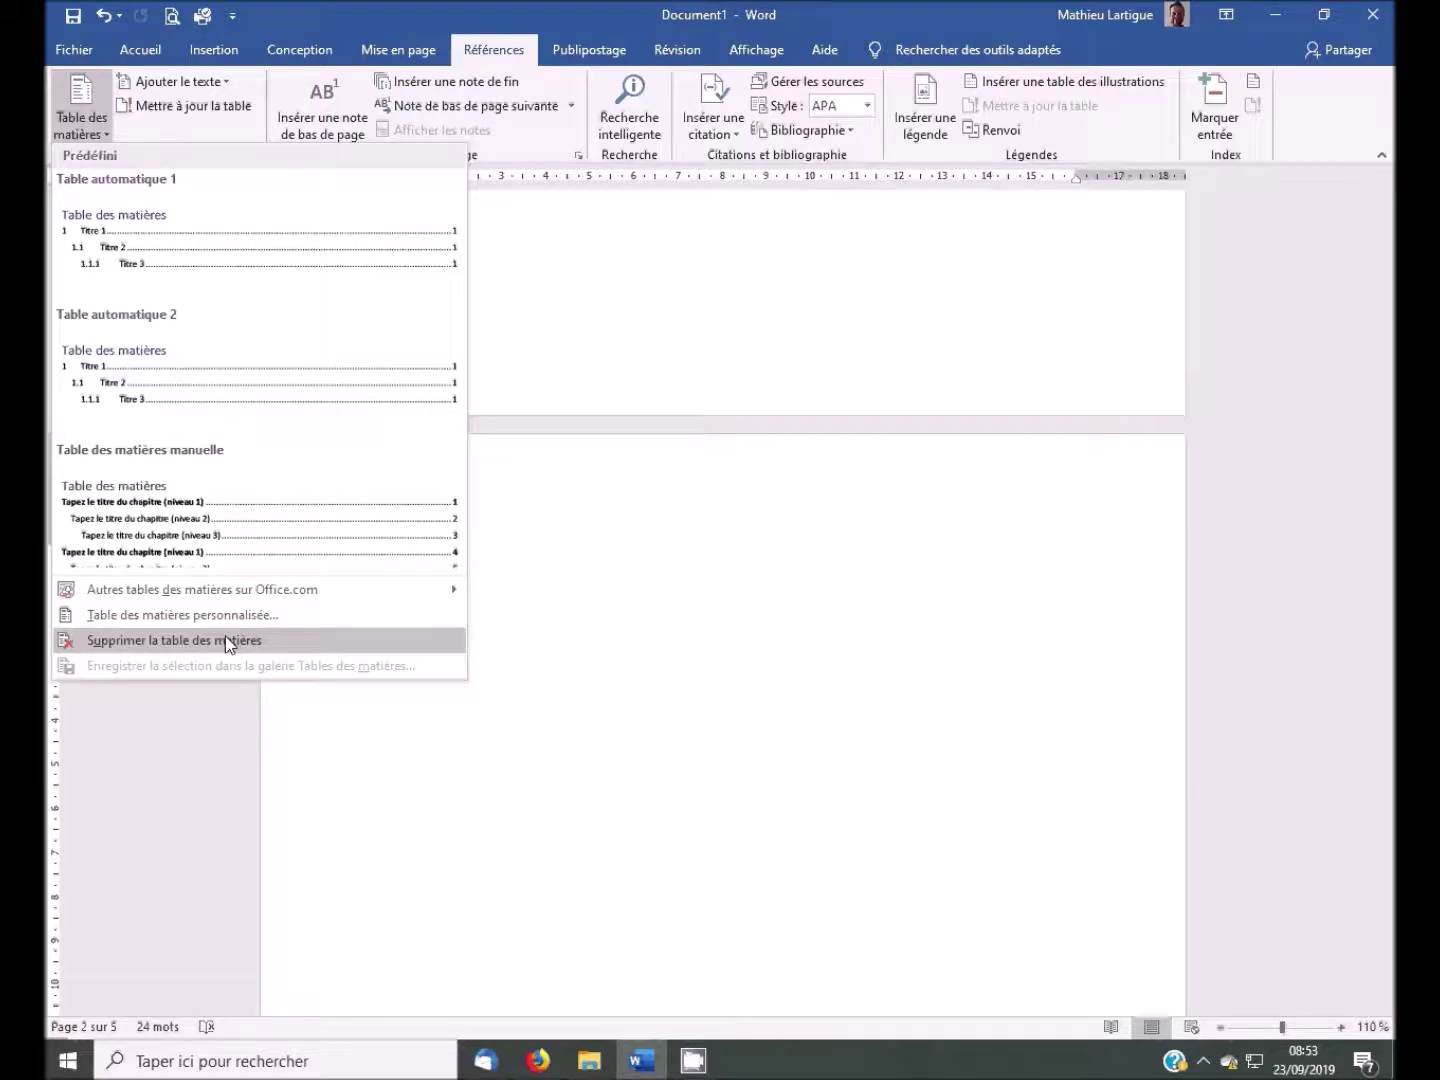
left_click(252, 626)
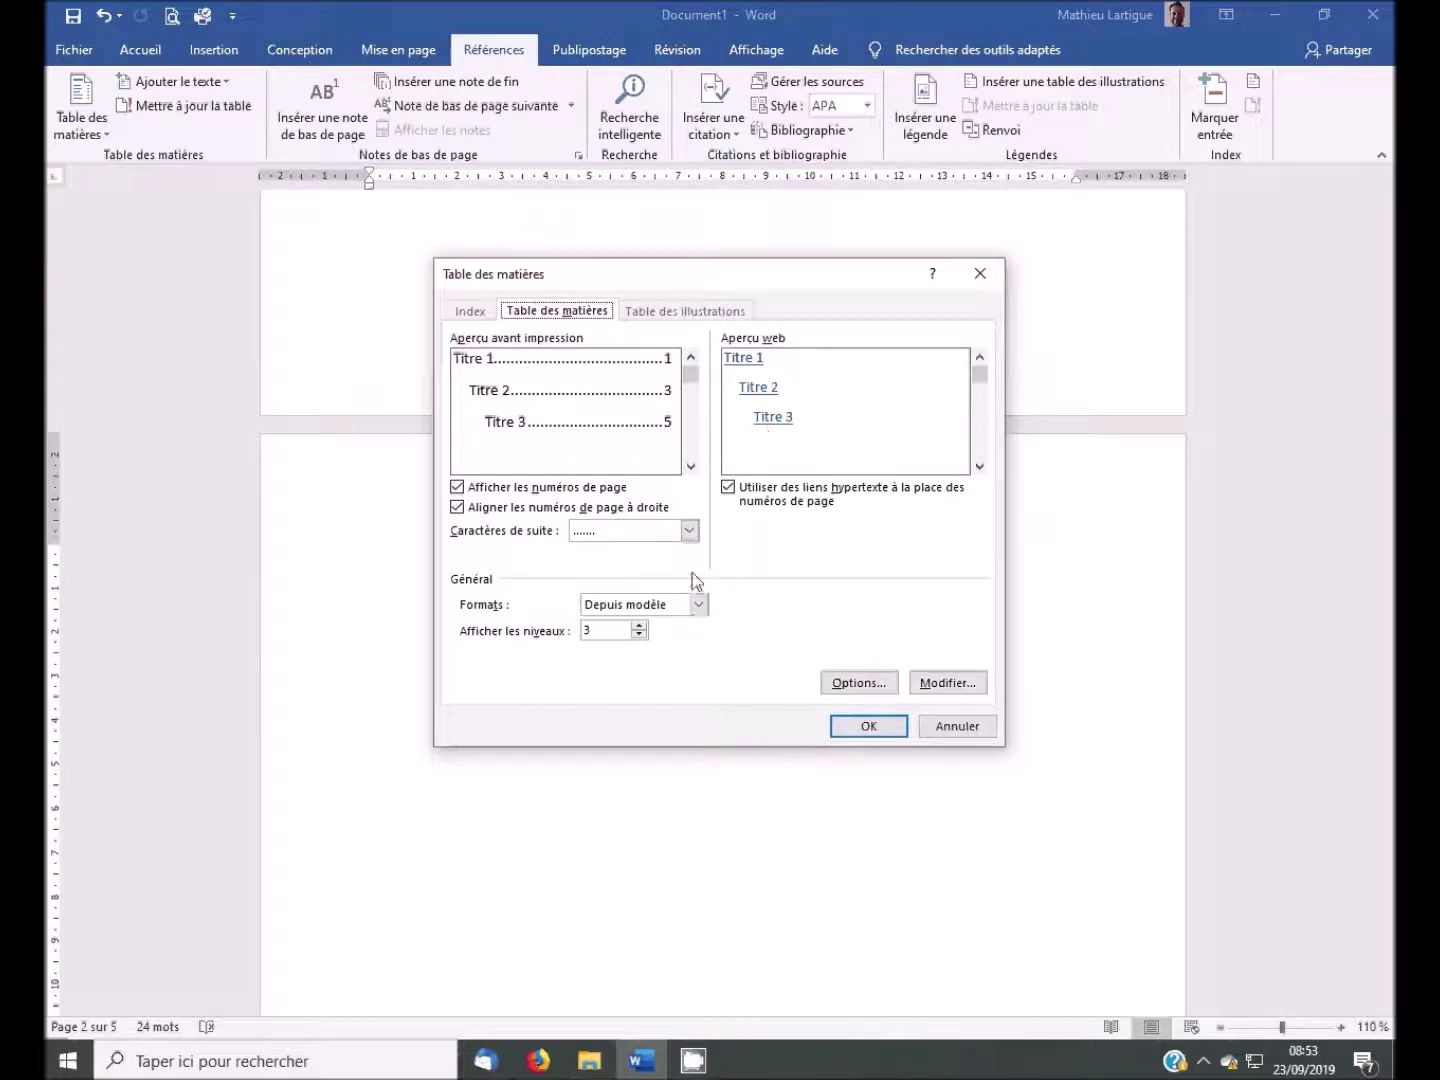
left_click(639, 625)
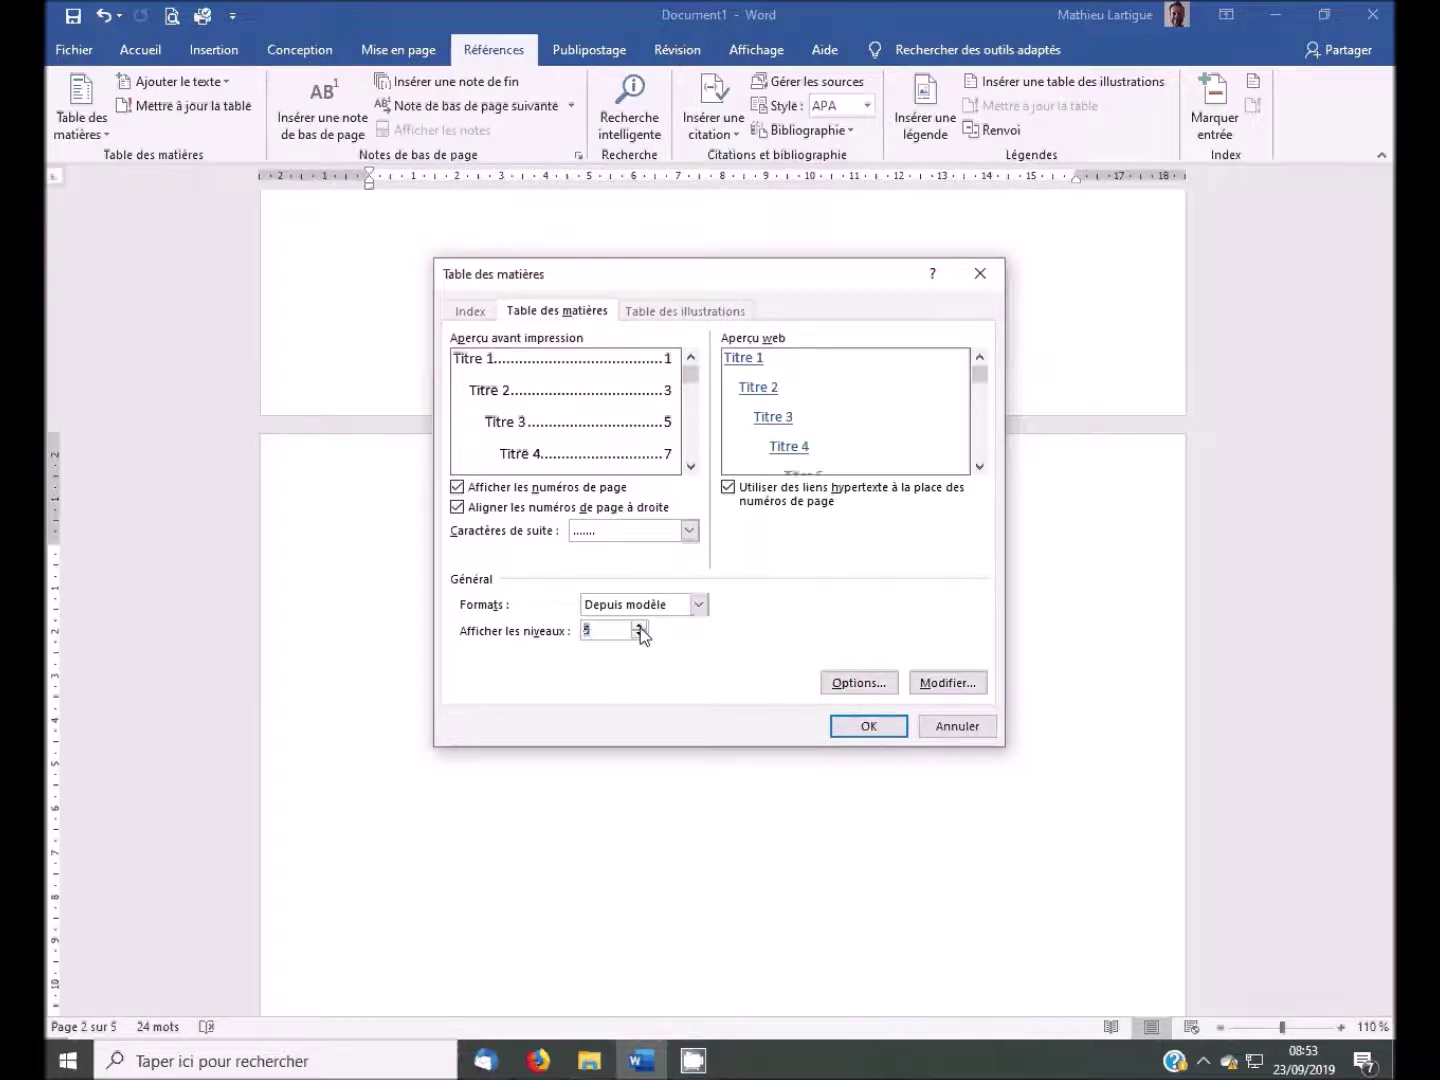
left_click(639, 637)
left_click(872, 731)
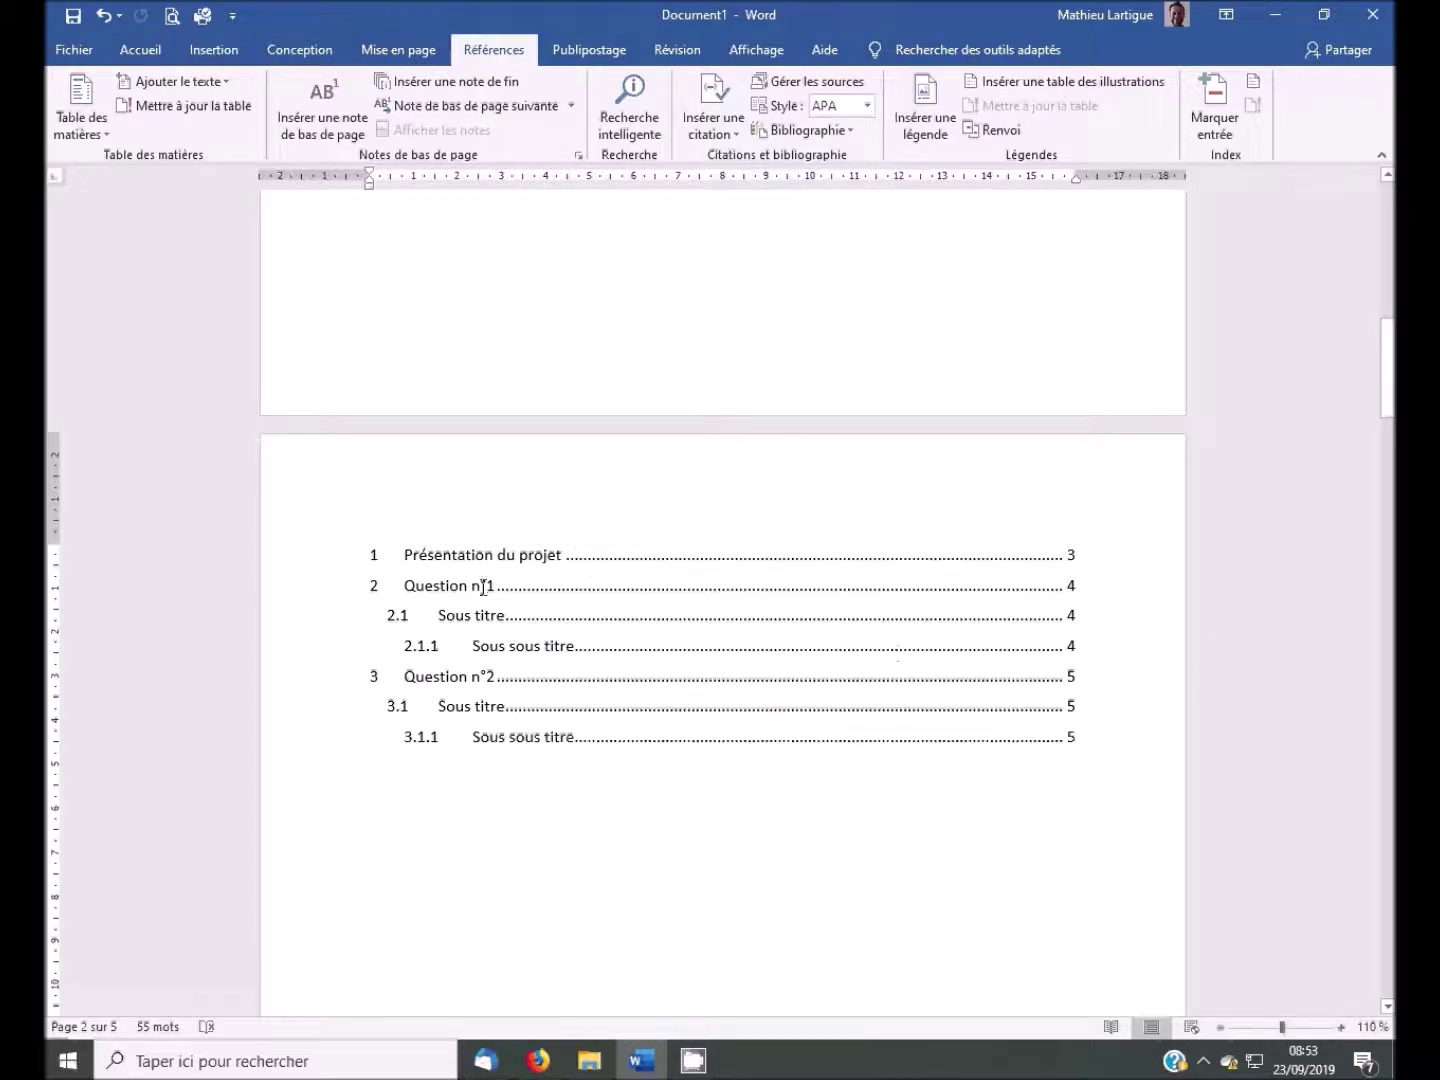
- Add bottom-of-page numbering to the first section's footer using the "Page X sur Y" design "Numéros en gras 3"
left_click_drag(1391, 409, 1388, 366)
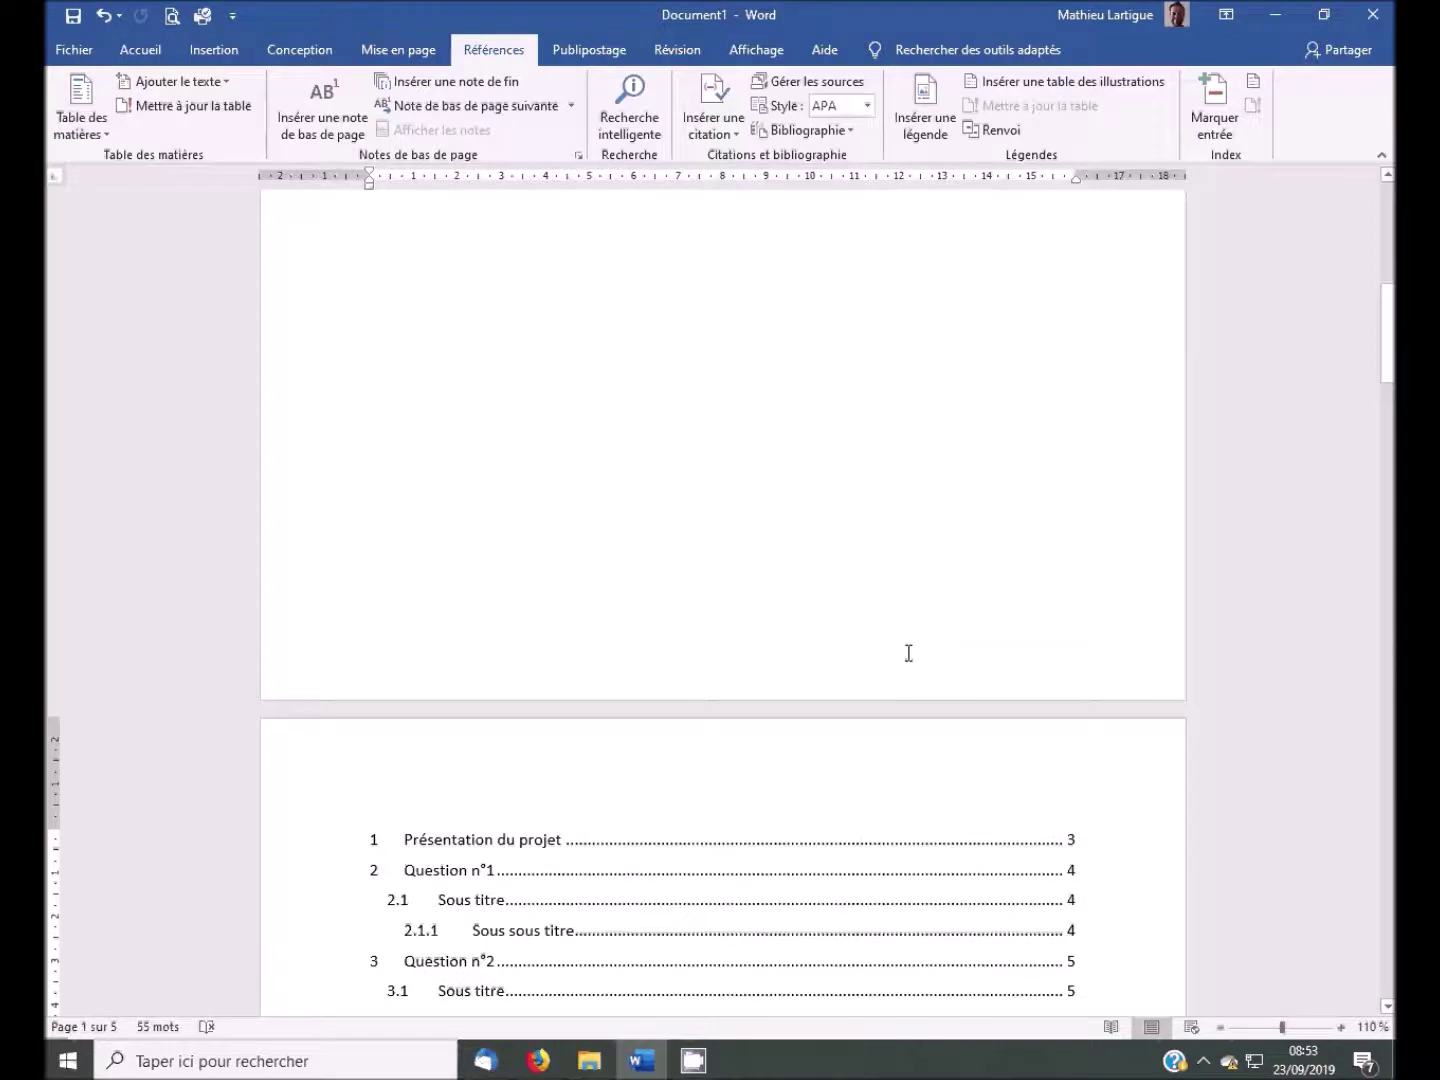
double_click(905, 654)
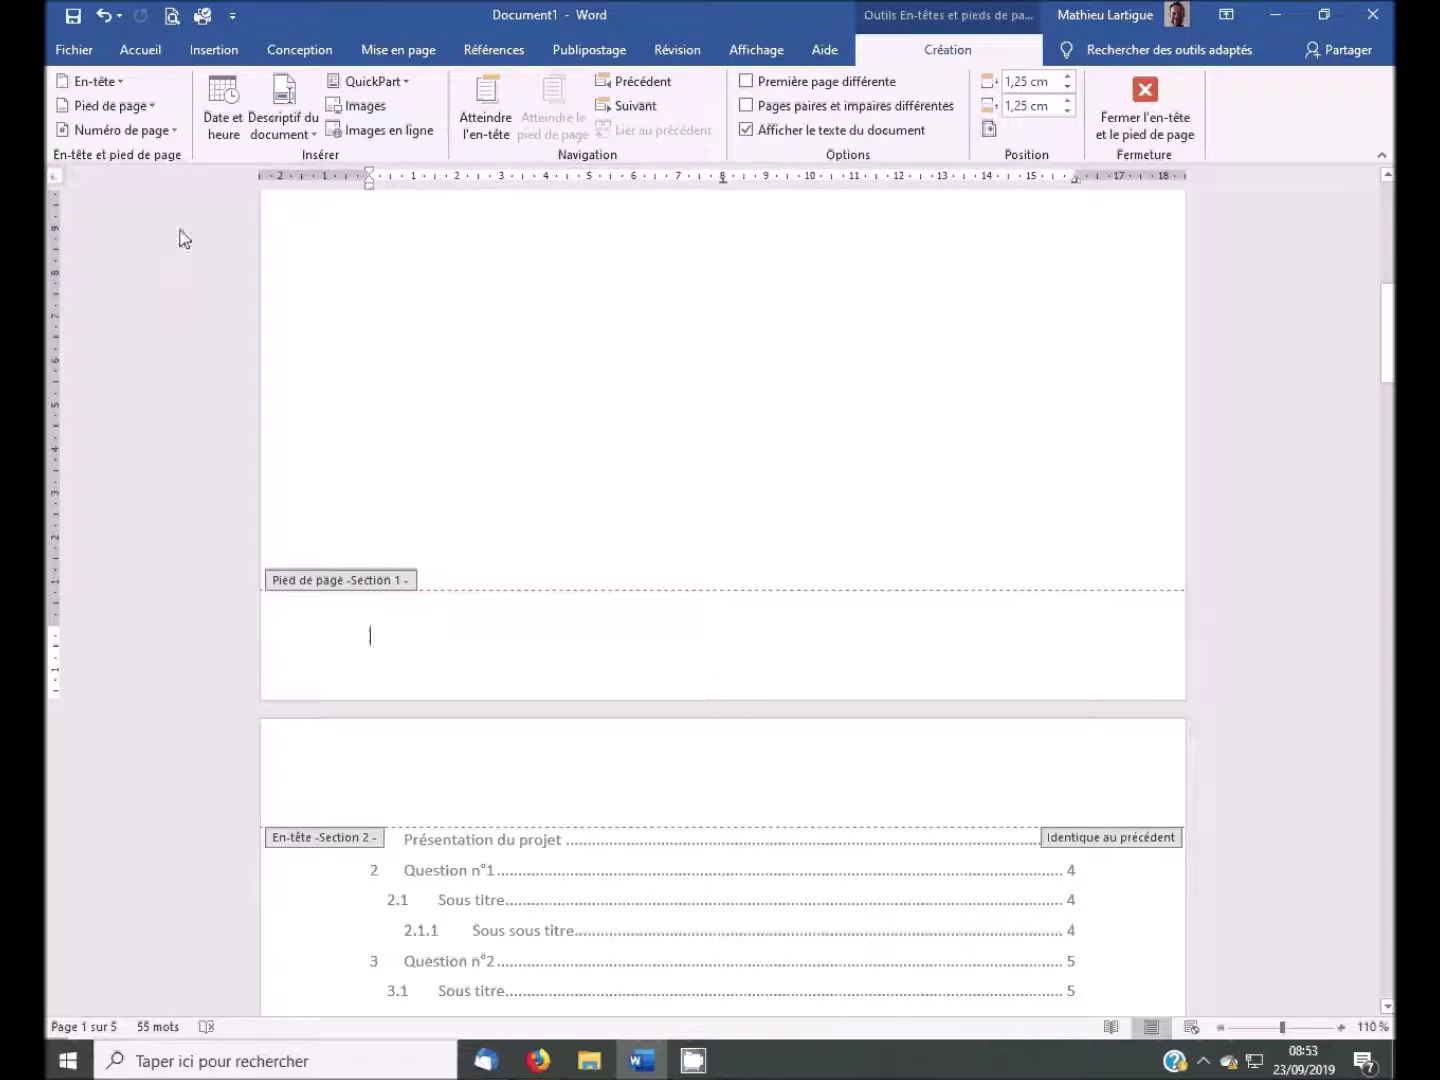
left_click(176, 133)
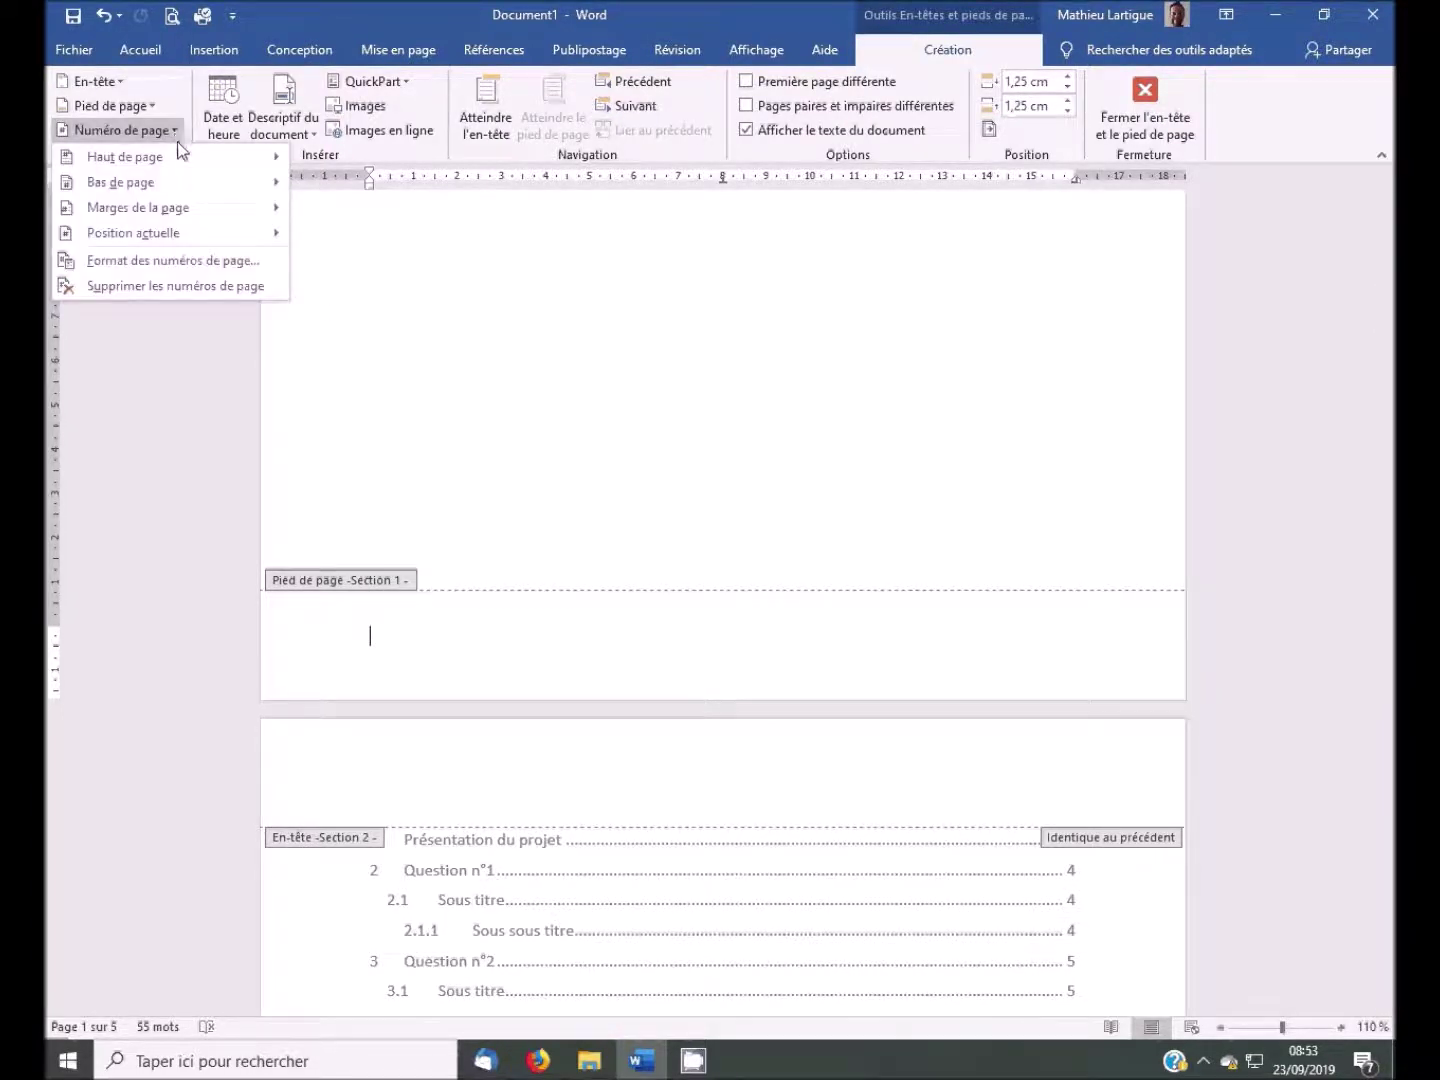
mouse_move(187, 184)
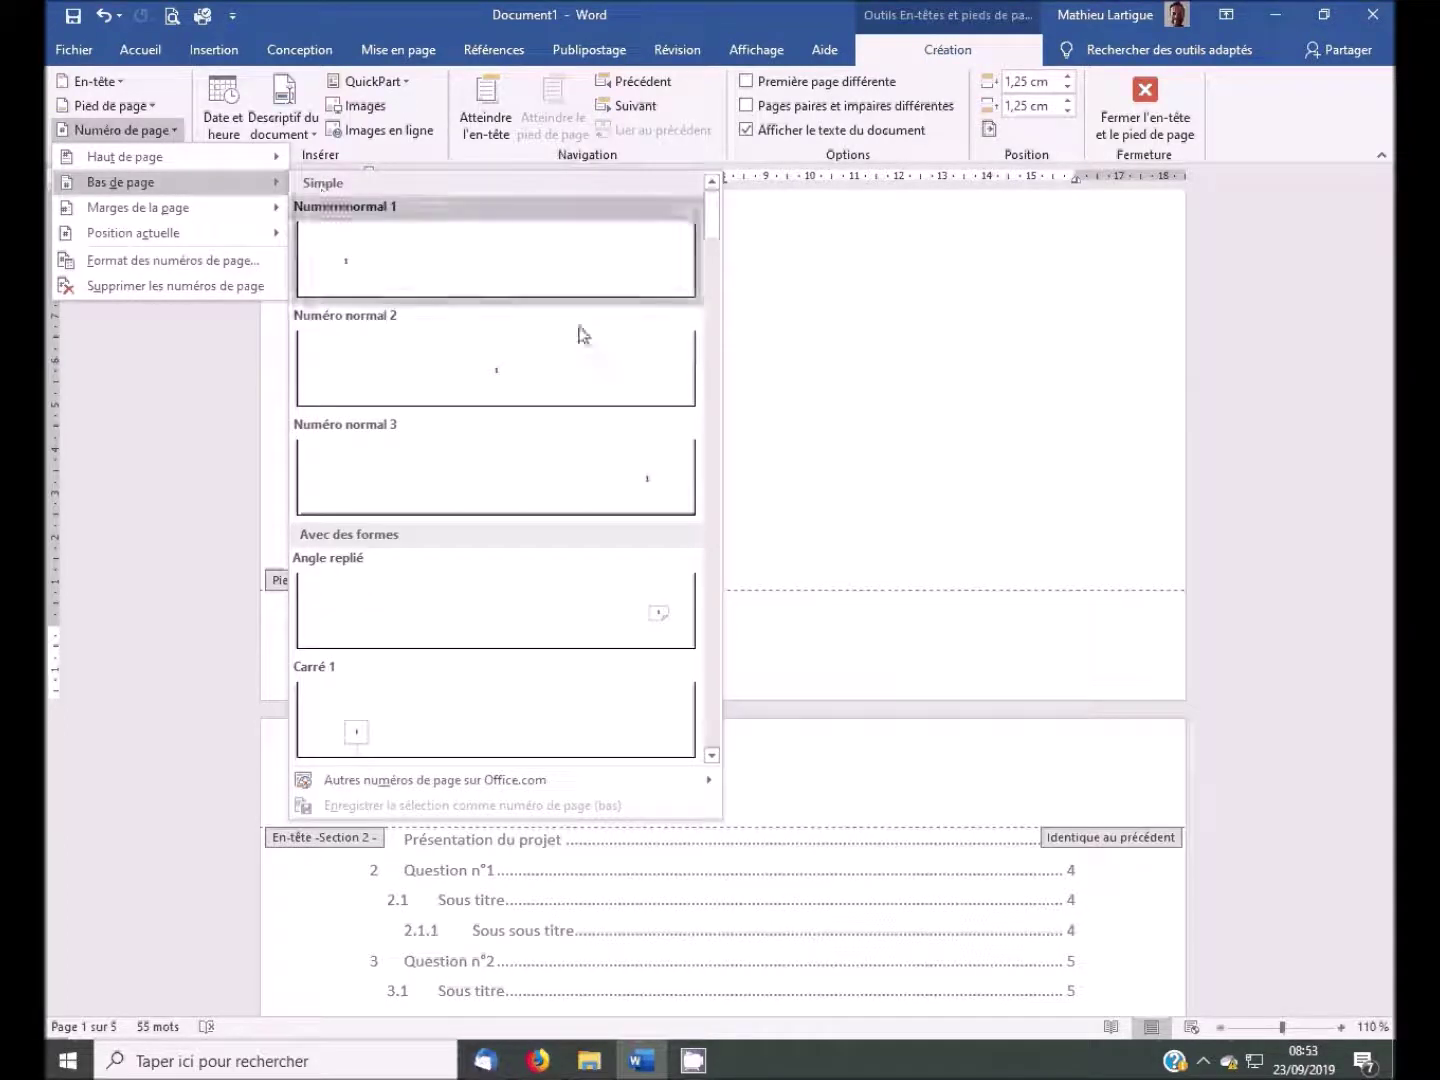
left_click_drag(721, 230, 725, 734)
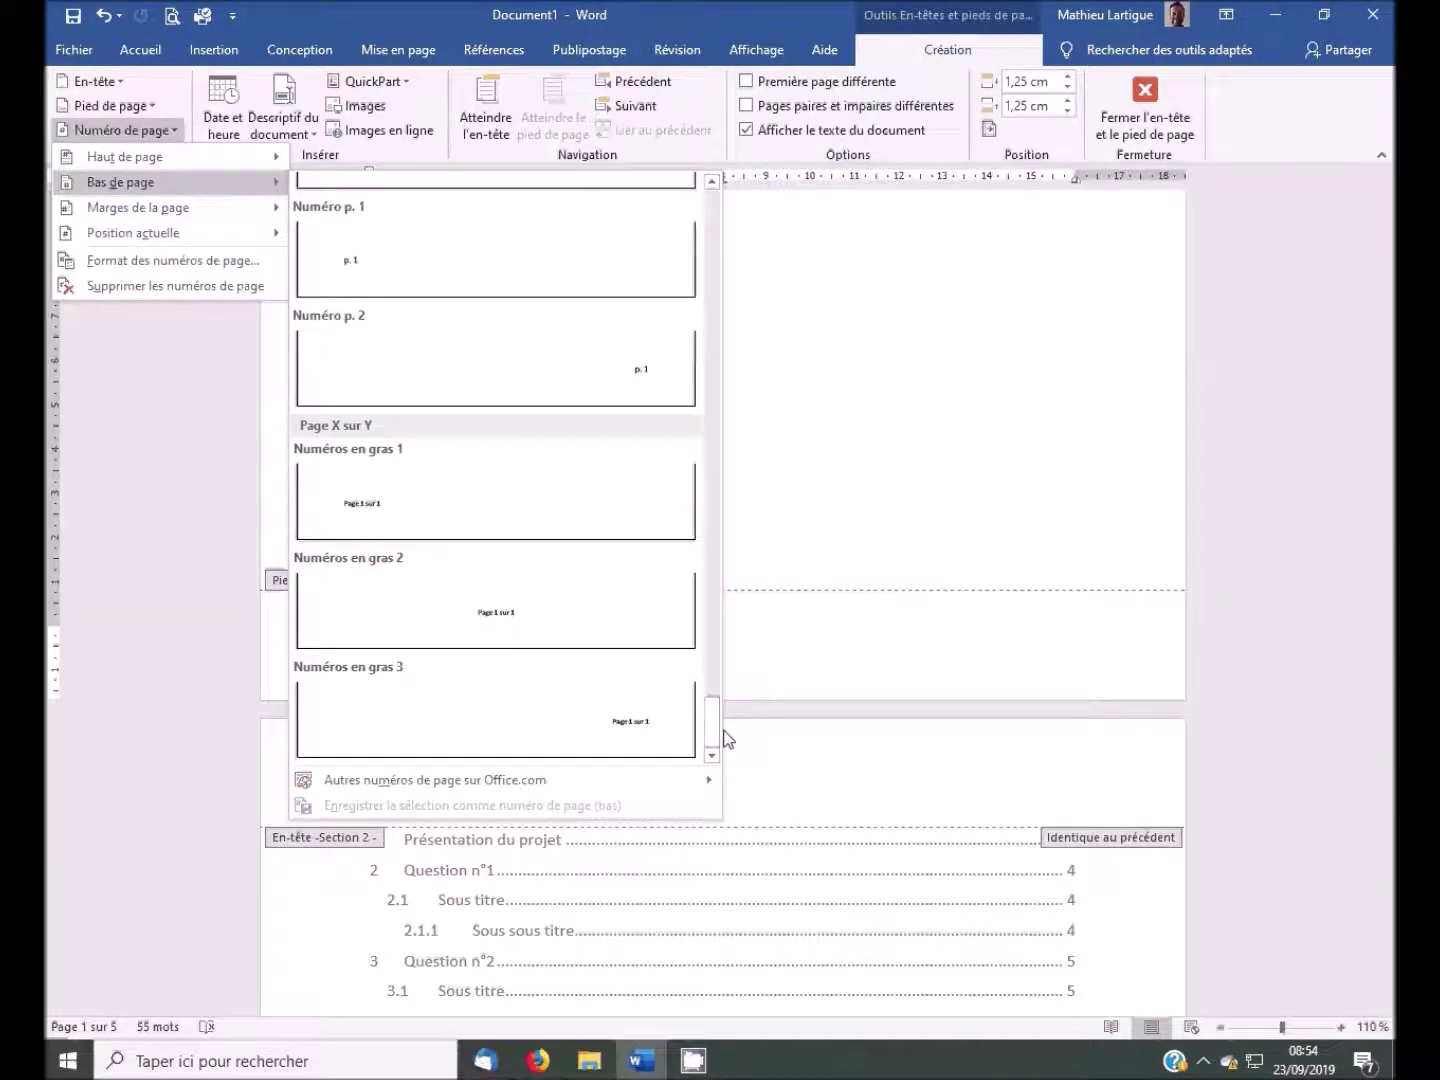
left_click(665, 735)
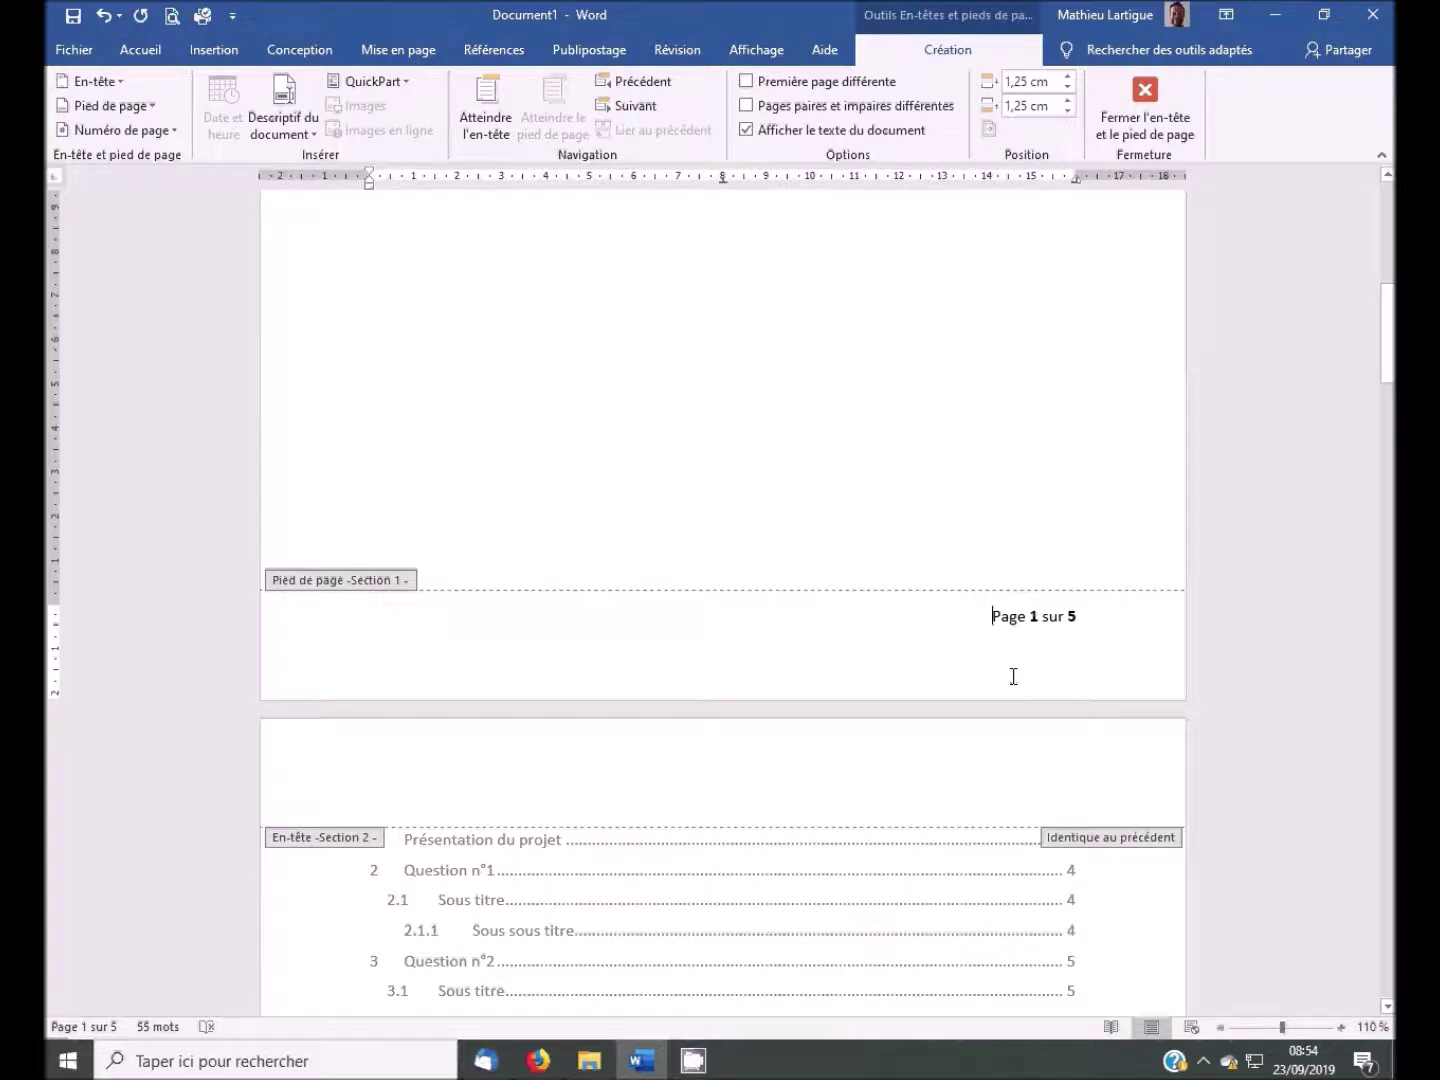
- Leave footer editing and zoom out to 70% to check the page numbering on the first two pages
double_click(968, 326)
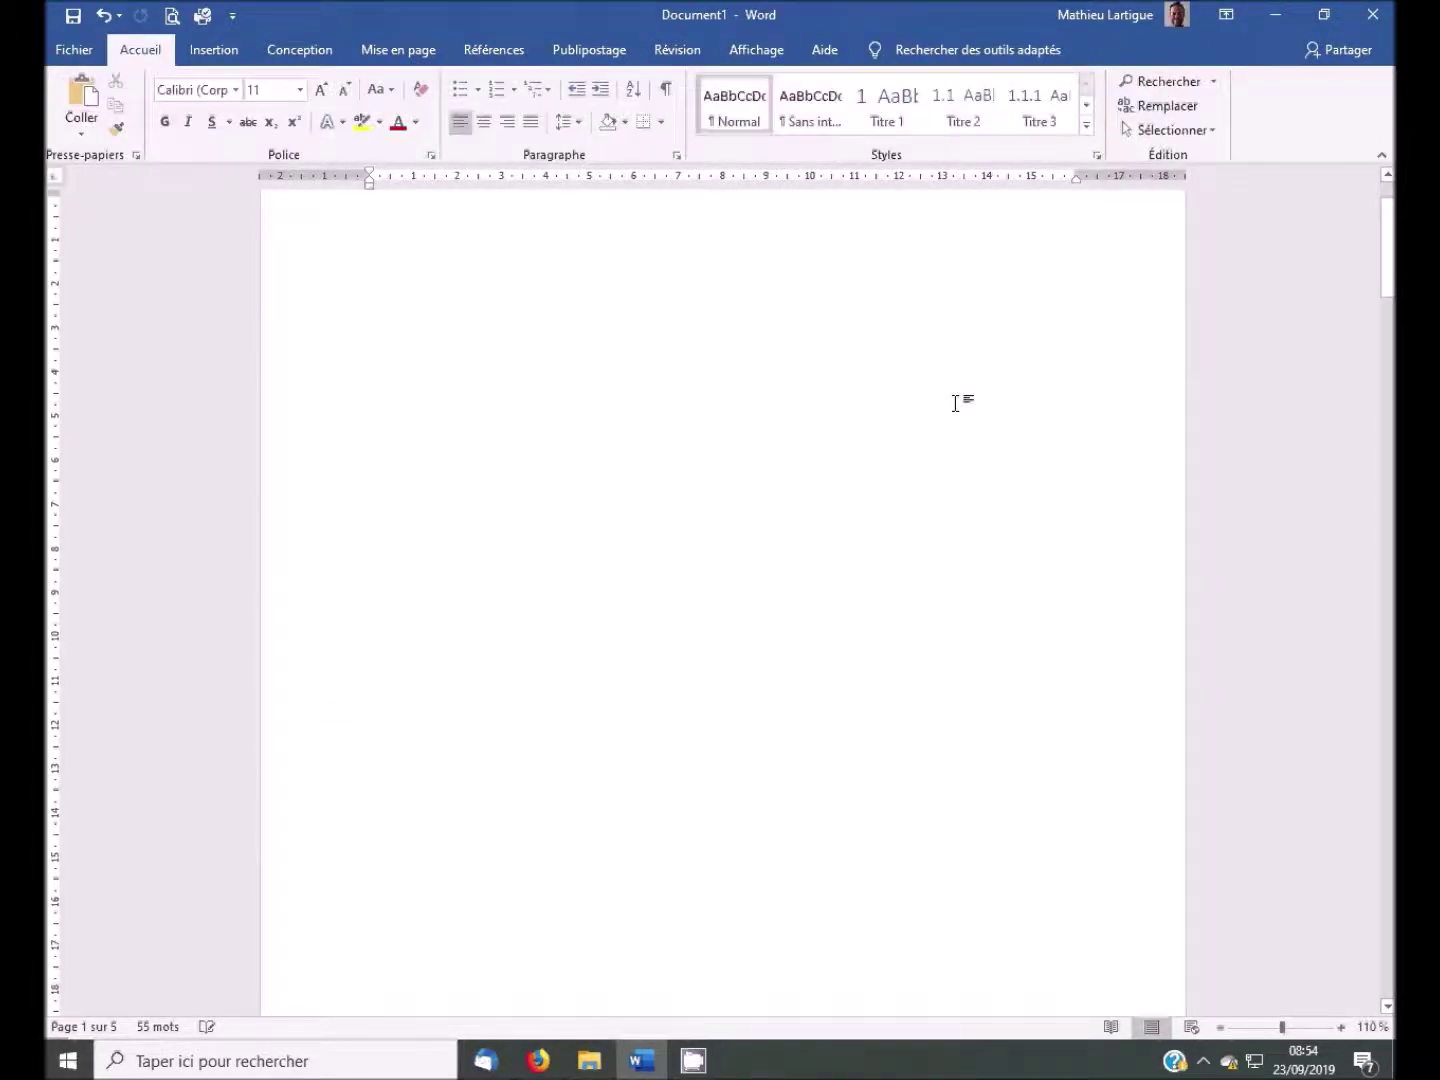
left_click(1219, 1027)
left_click(1219, 1027)
left_click(1220, 1028)
left_click(1220, 1028)
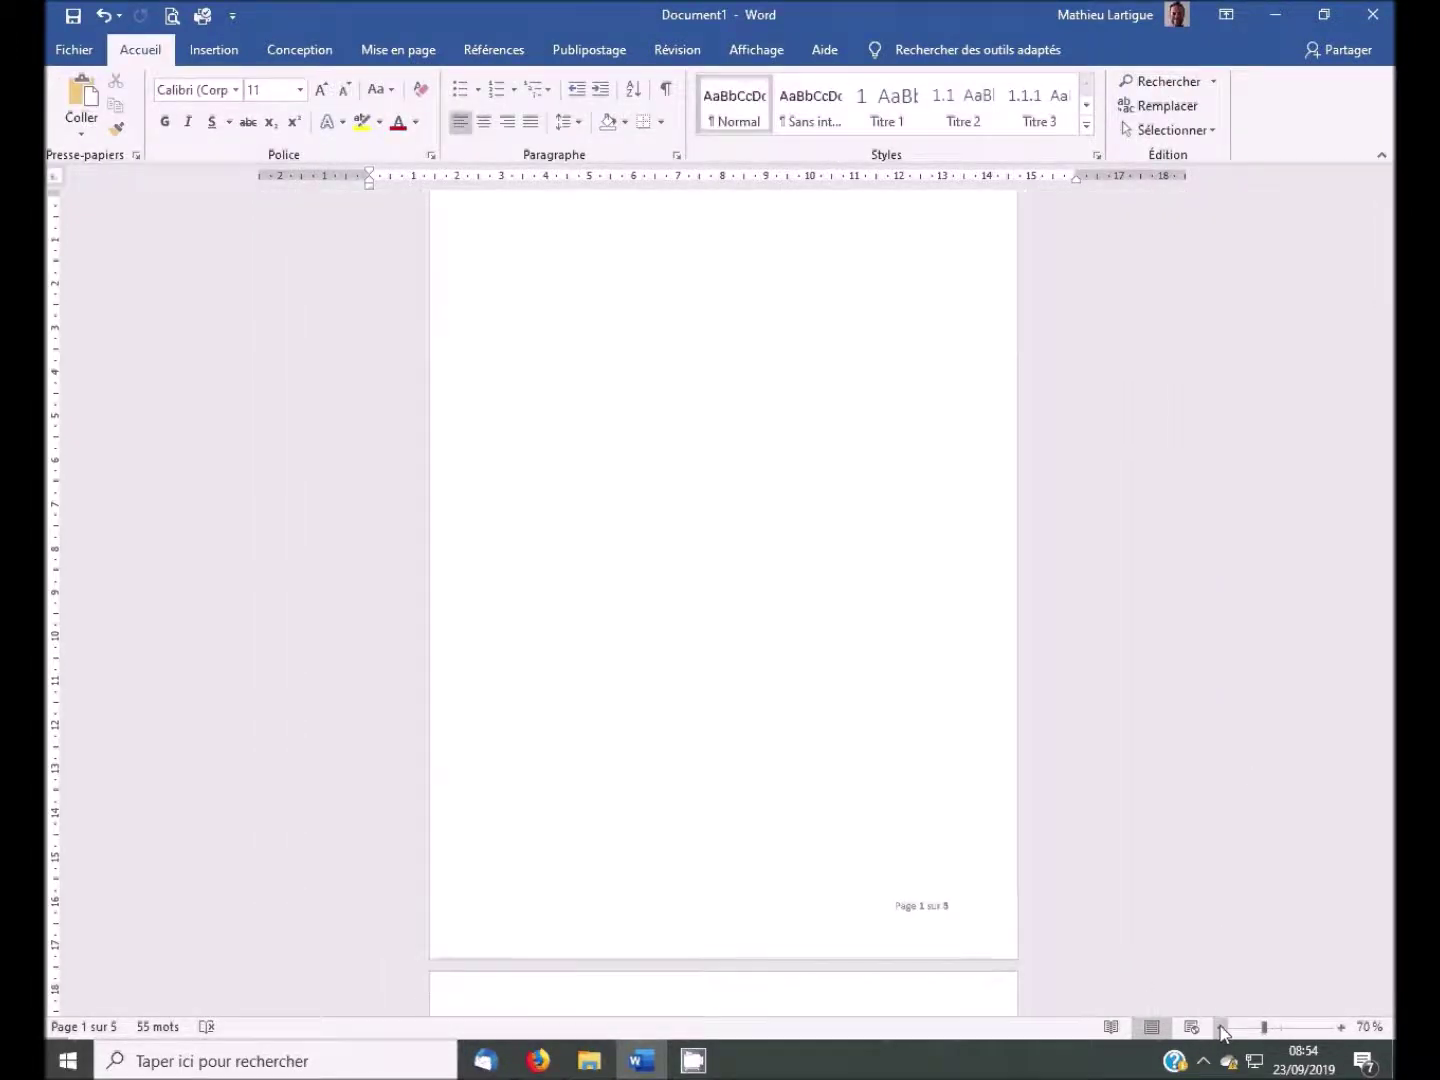
left_click_drag(1387, 401, 1388, 376)
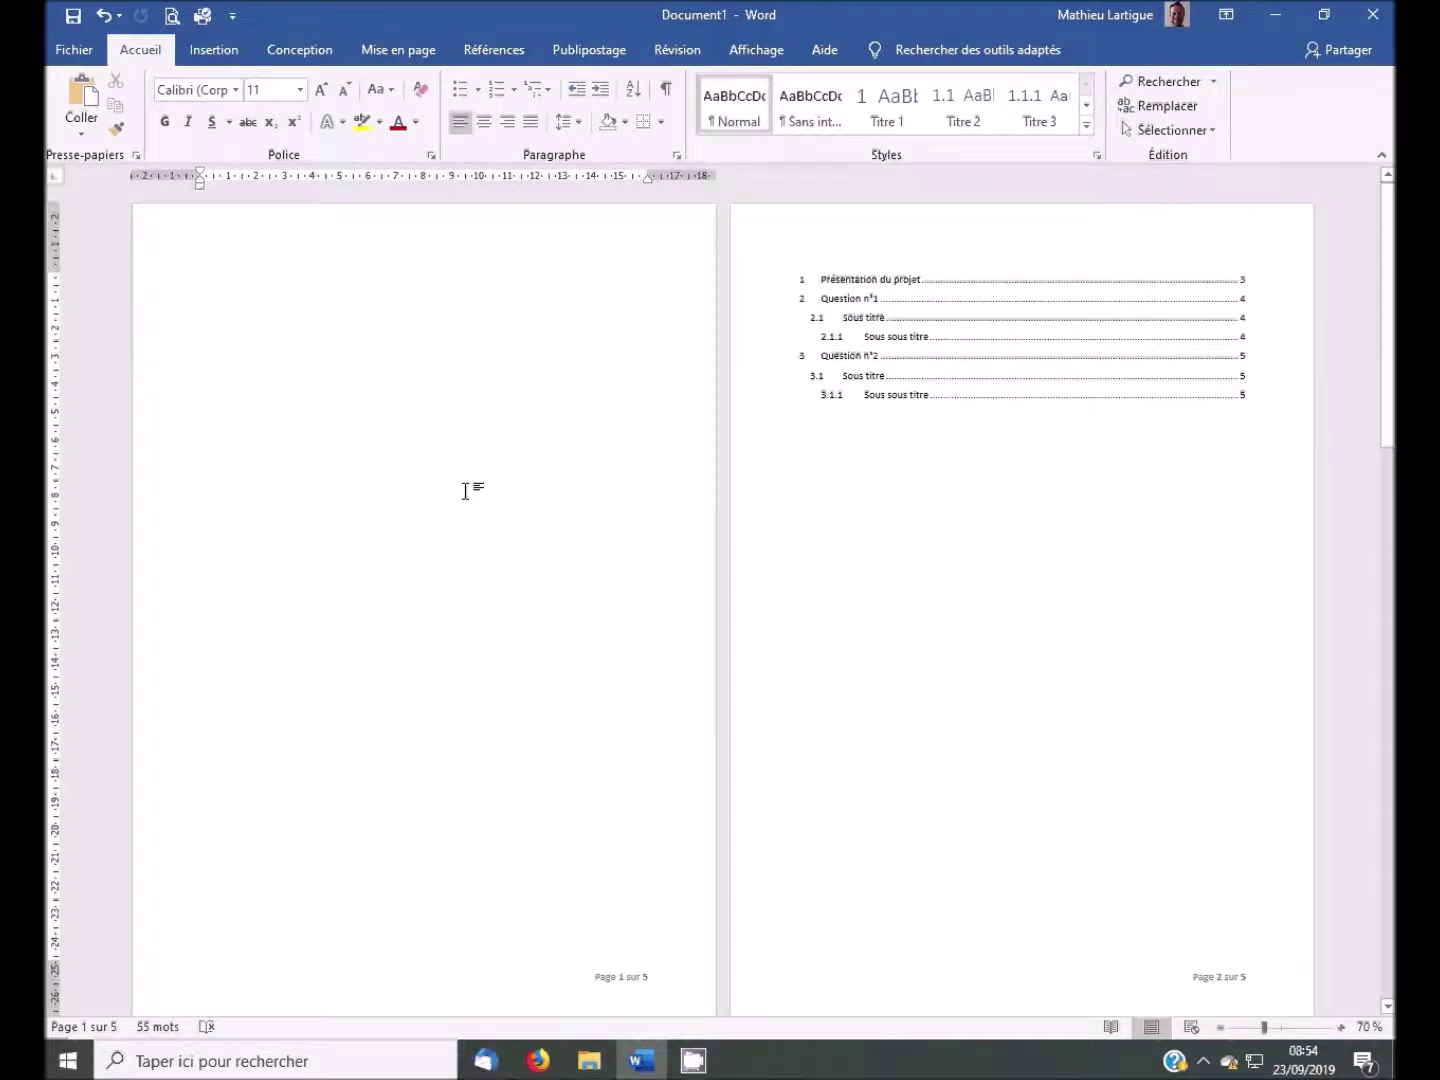
scroll(418, 560, "down", 1)
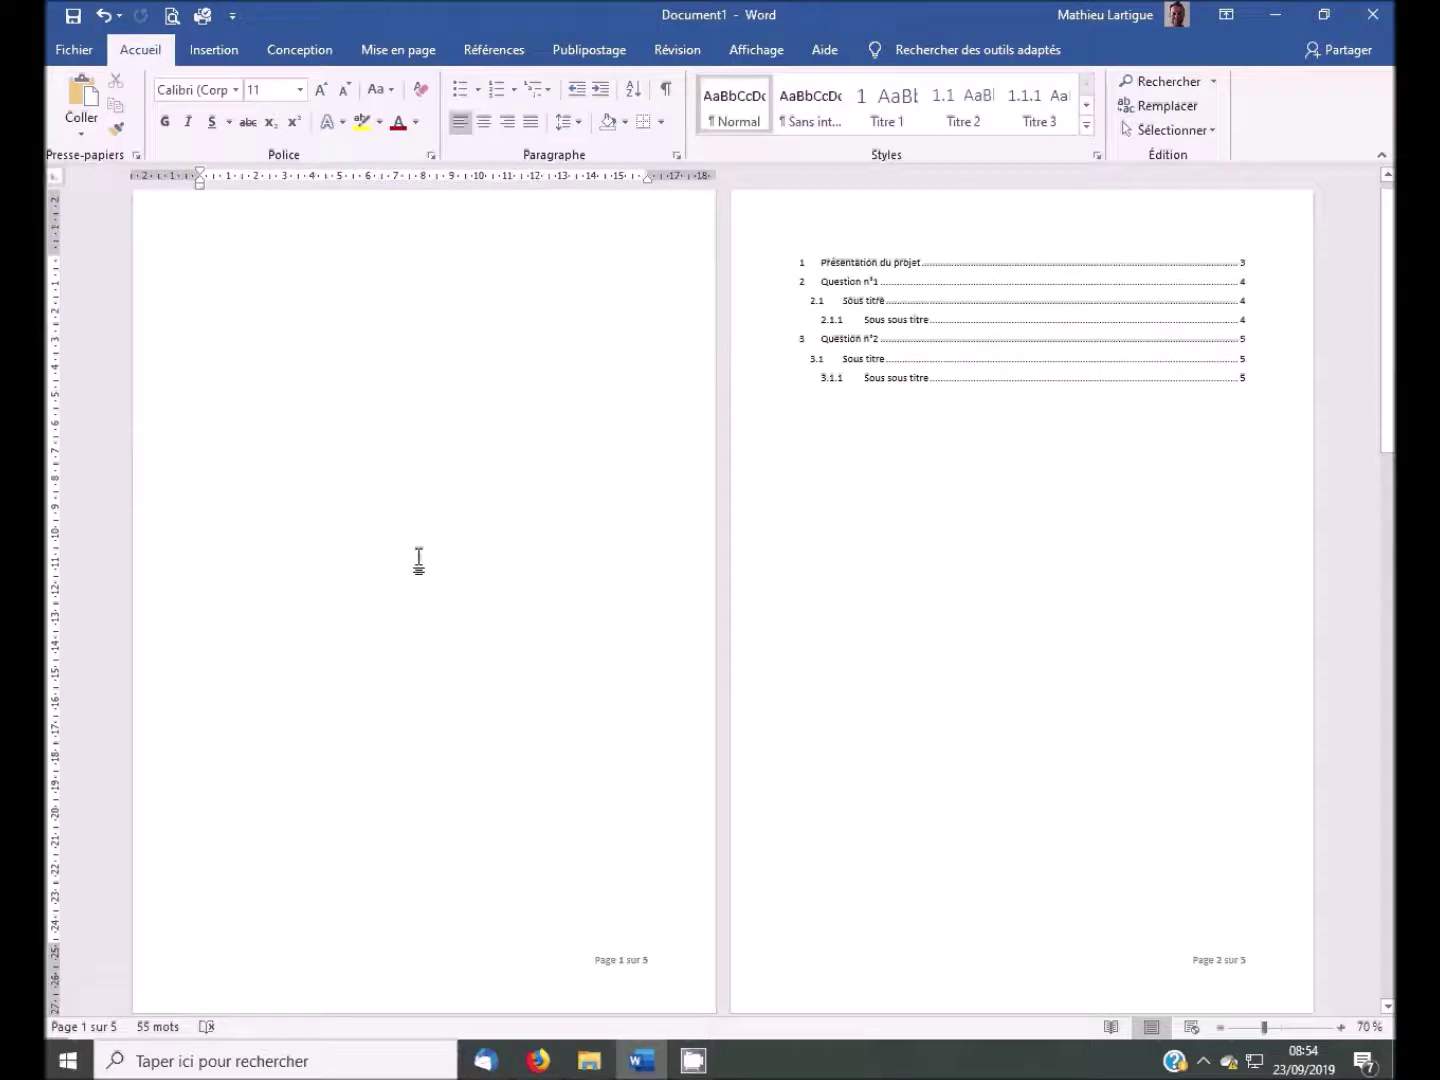
- Try to delete the page numbering from the section 1 footer, and undo the deletion
double_click(631, 962)
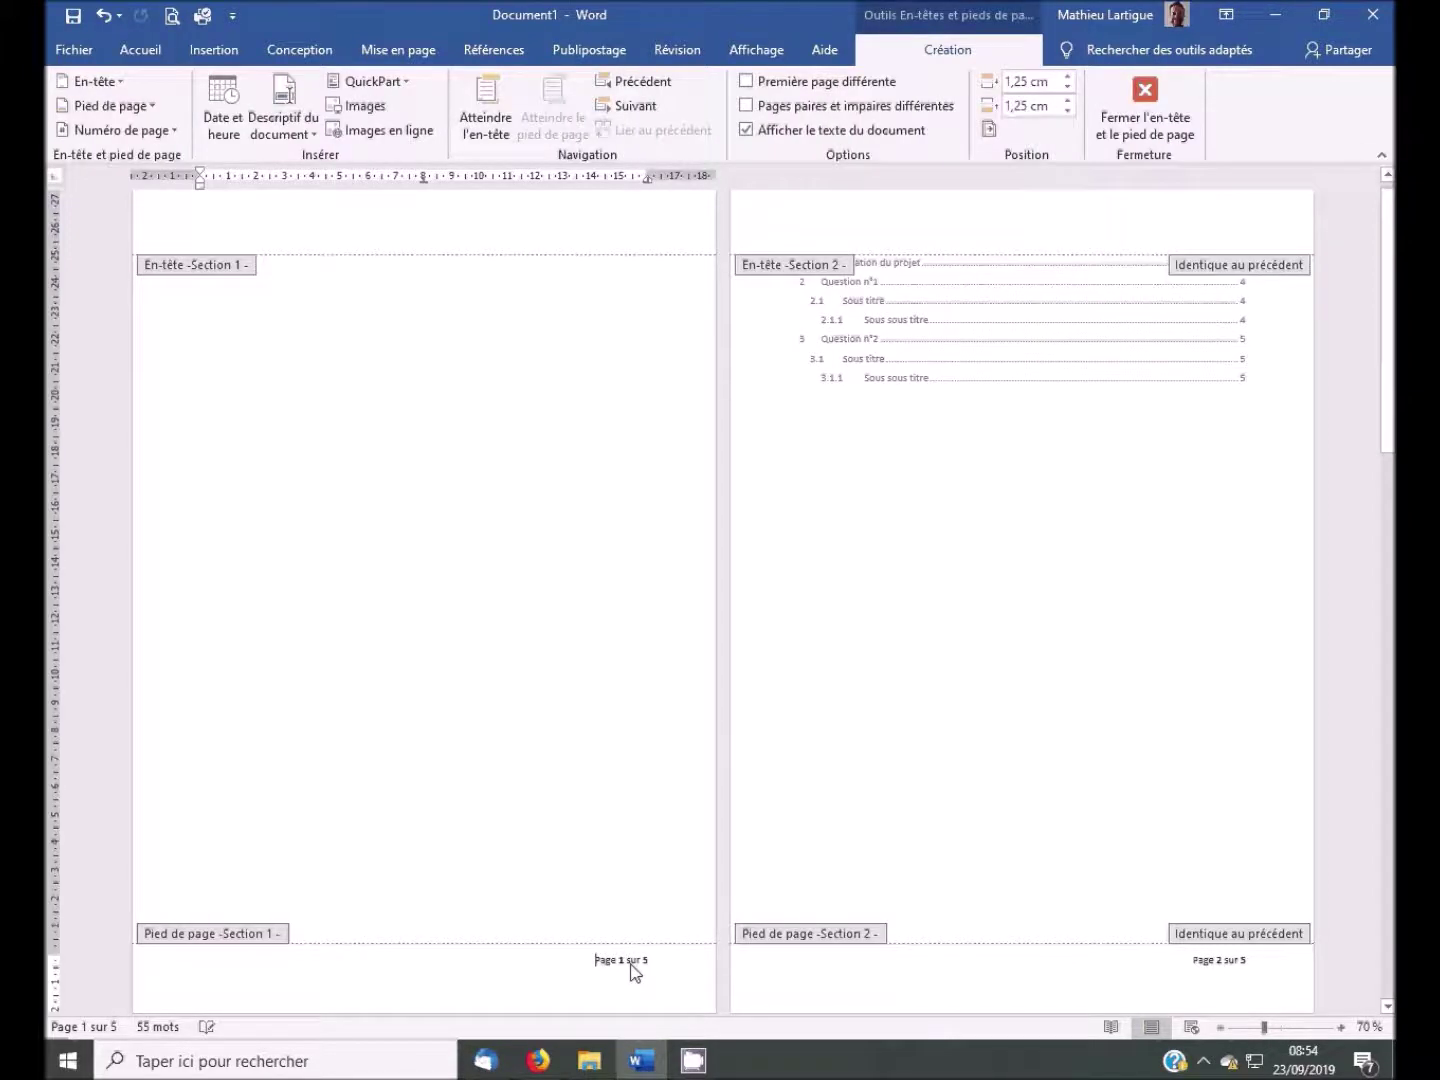
triple_click(631, 966)
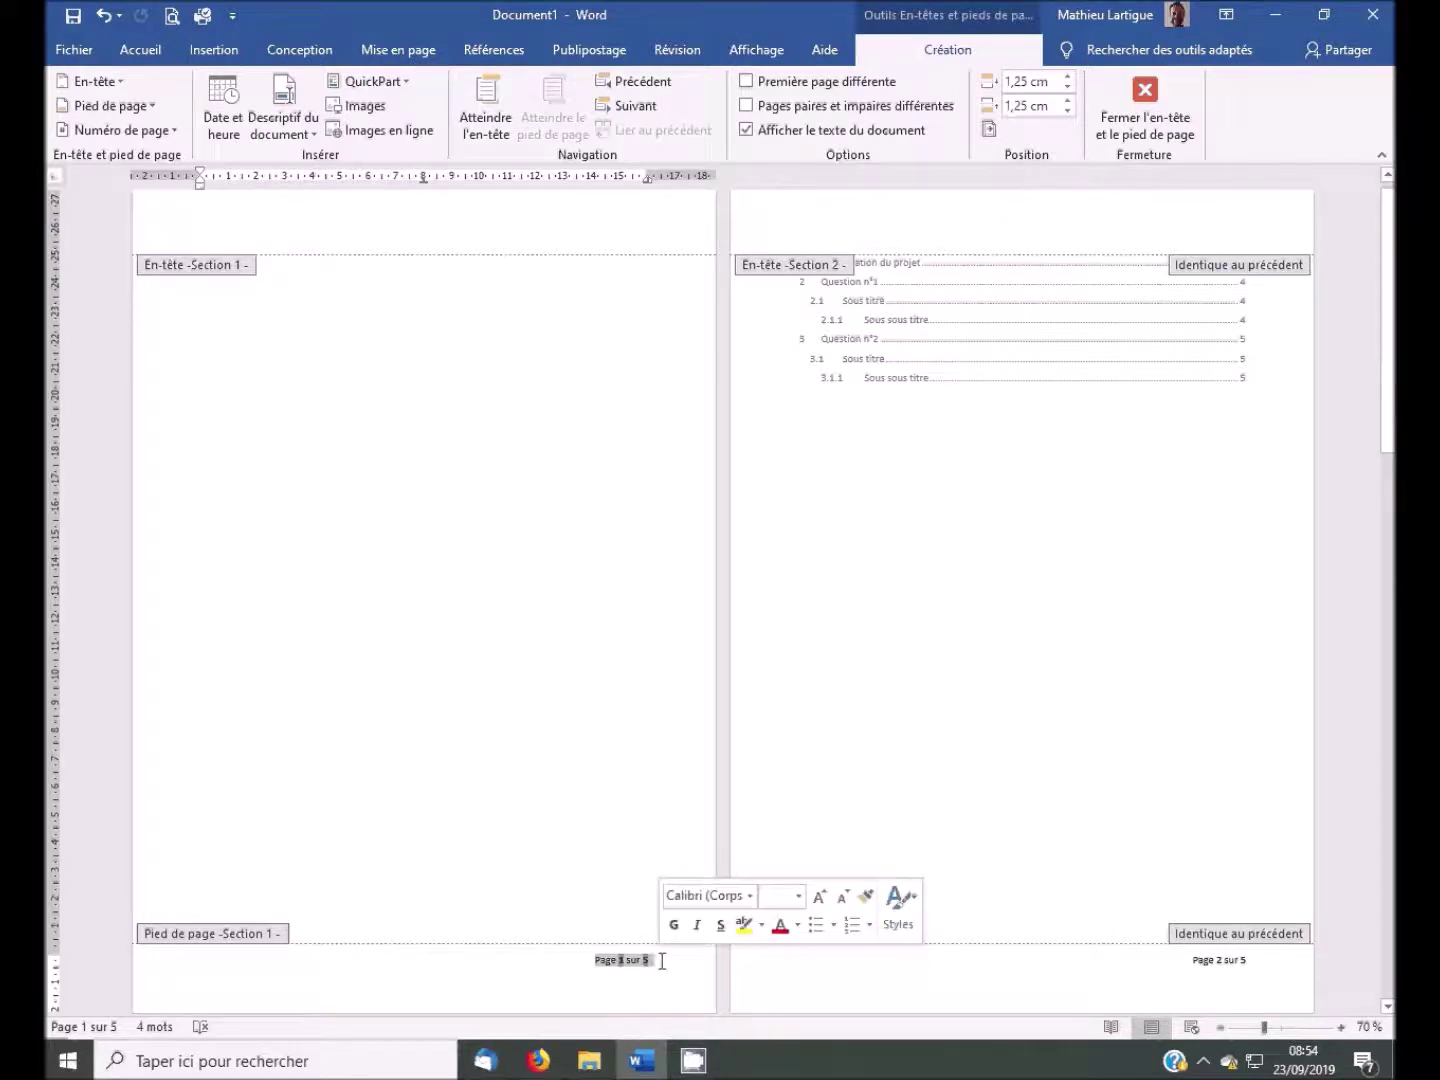
key("Delete")
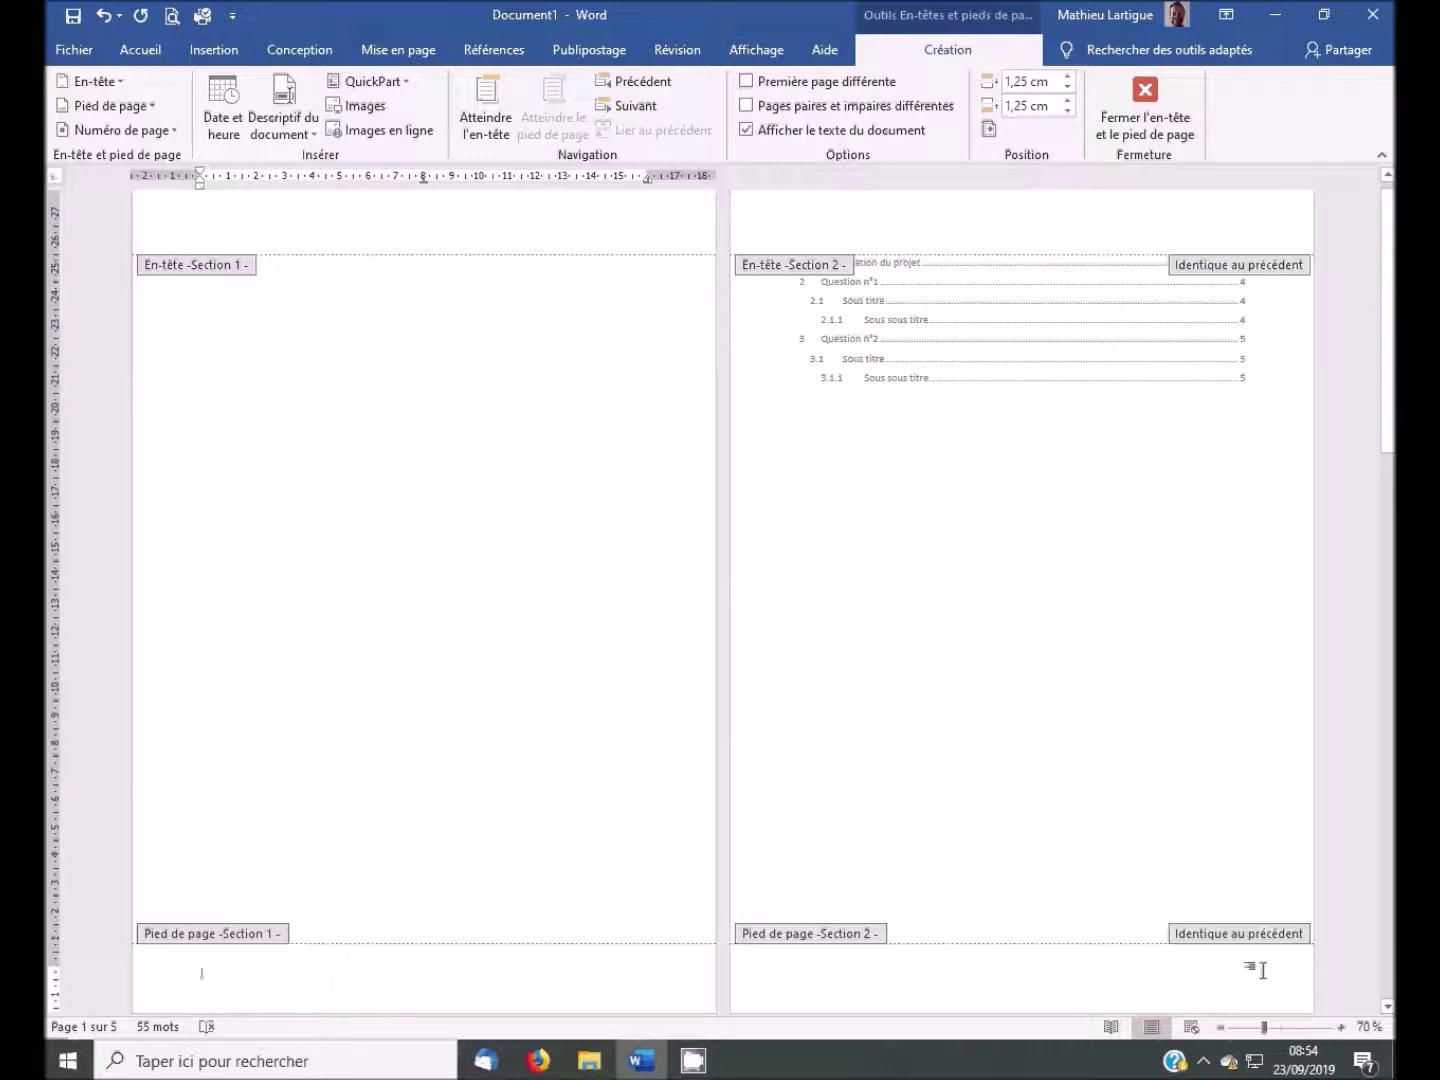
left_click(101, 15)
- Unlink the section 2 footer from the previous section by turning off "Lier au précédent"
left_click(1143, 976)
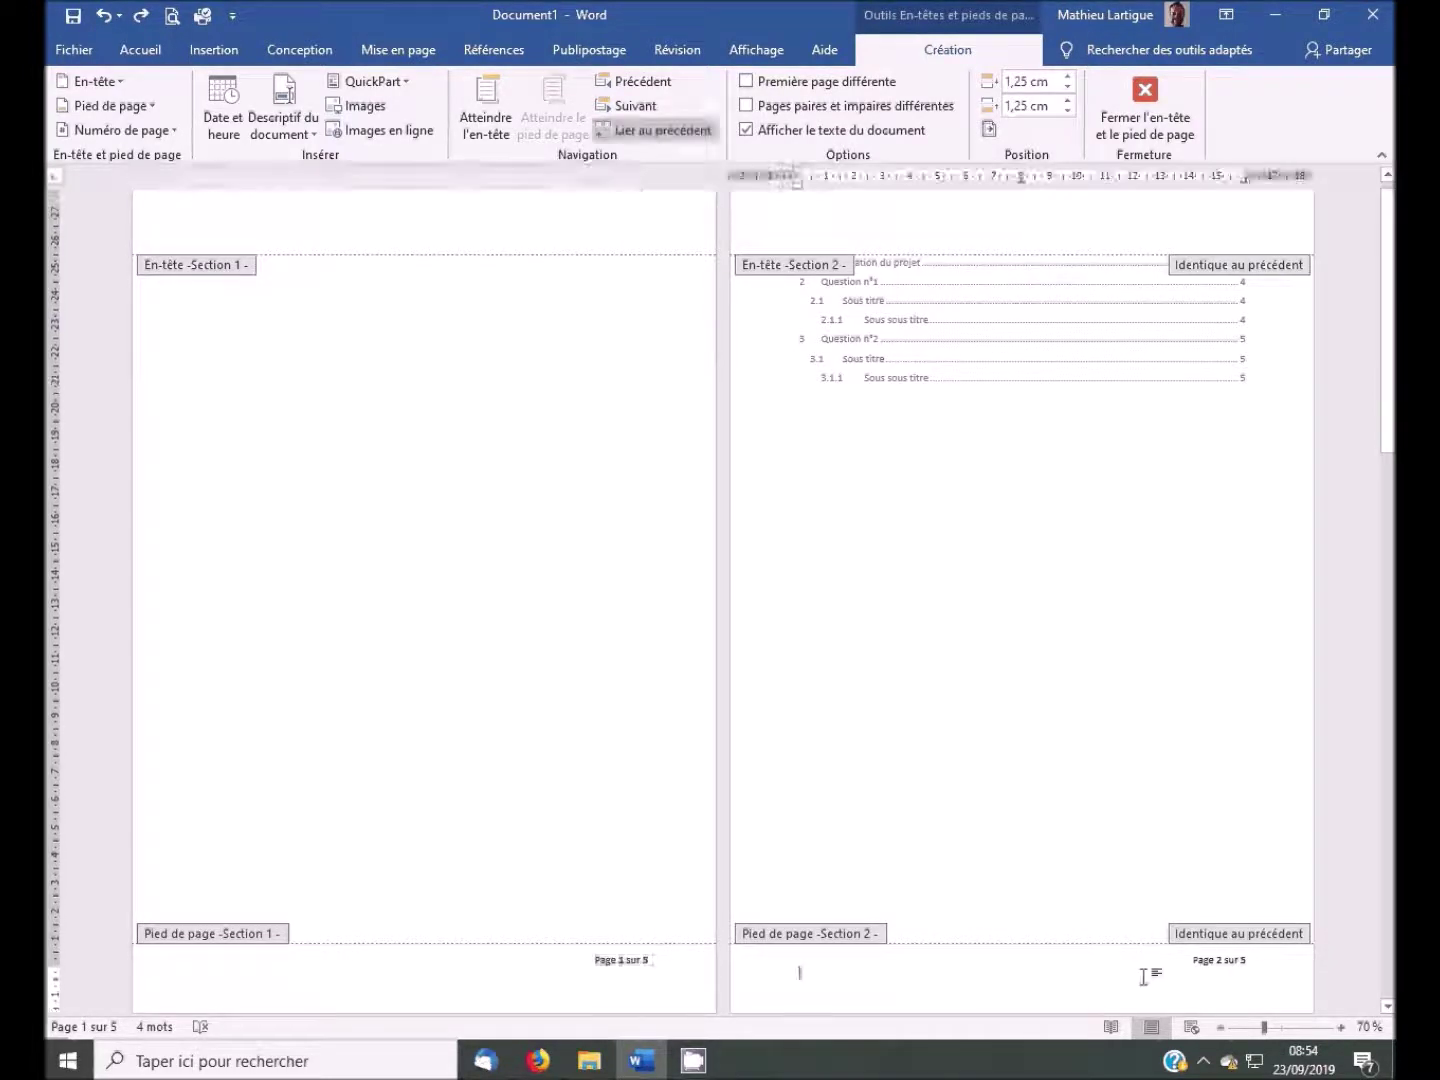
left_click(603, 960)
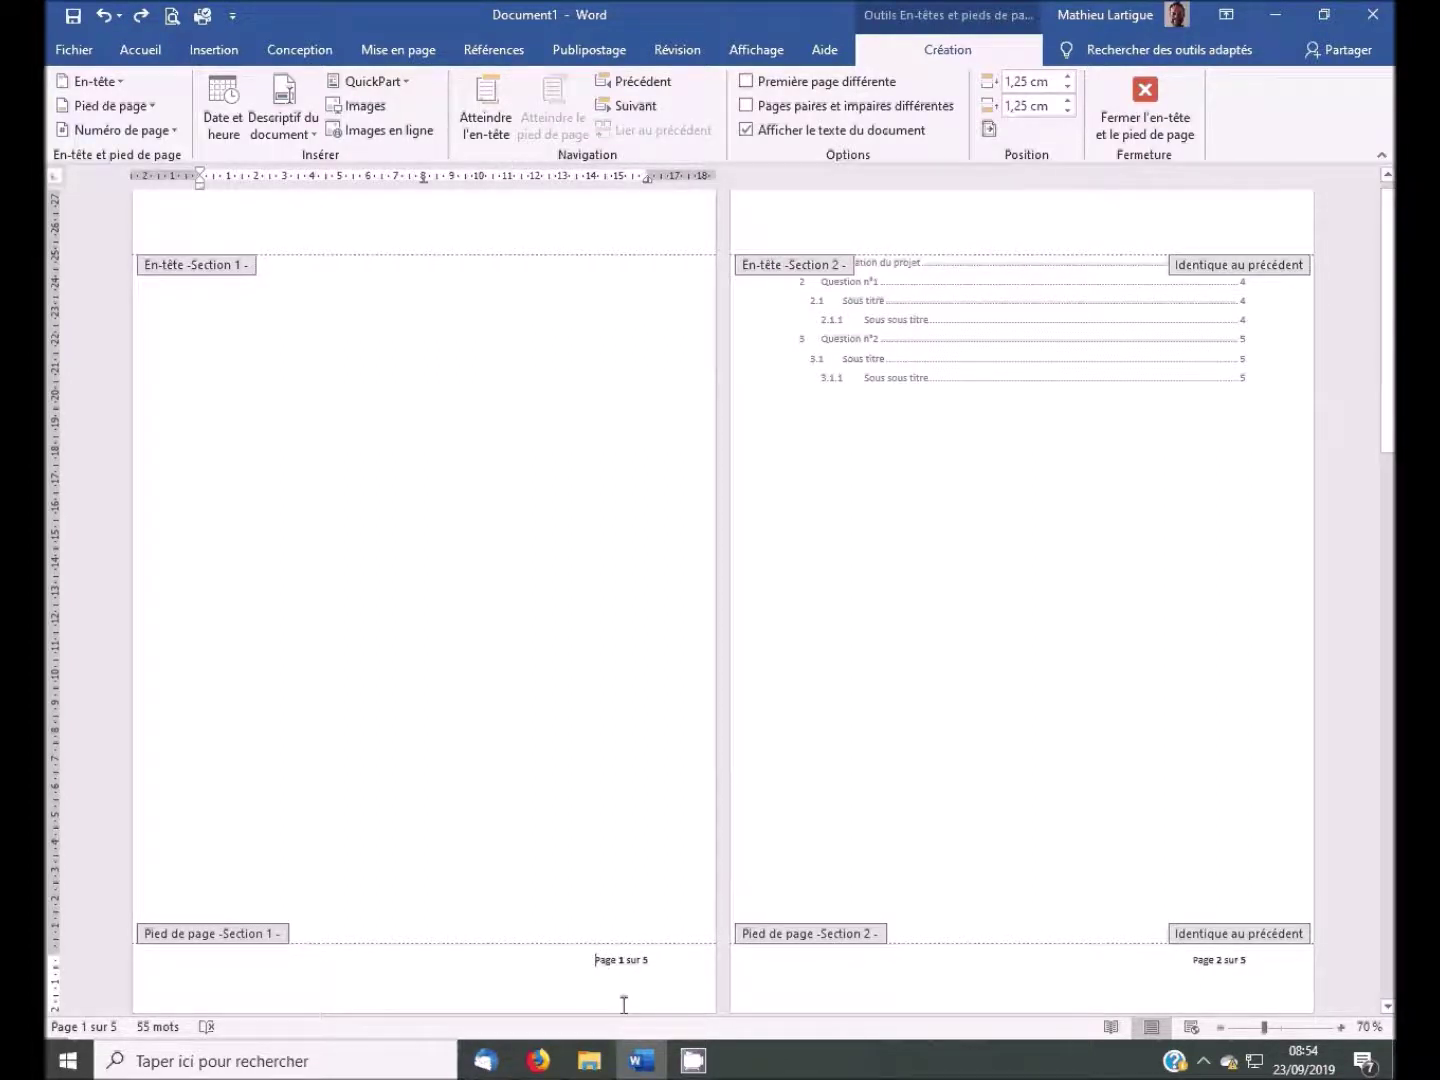
left_click(1160, 967)
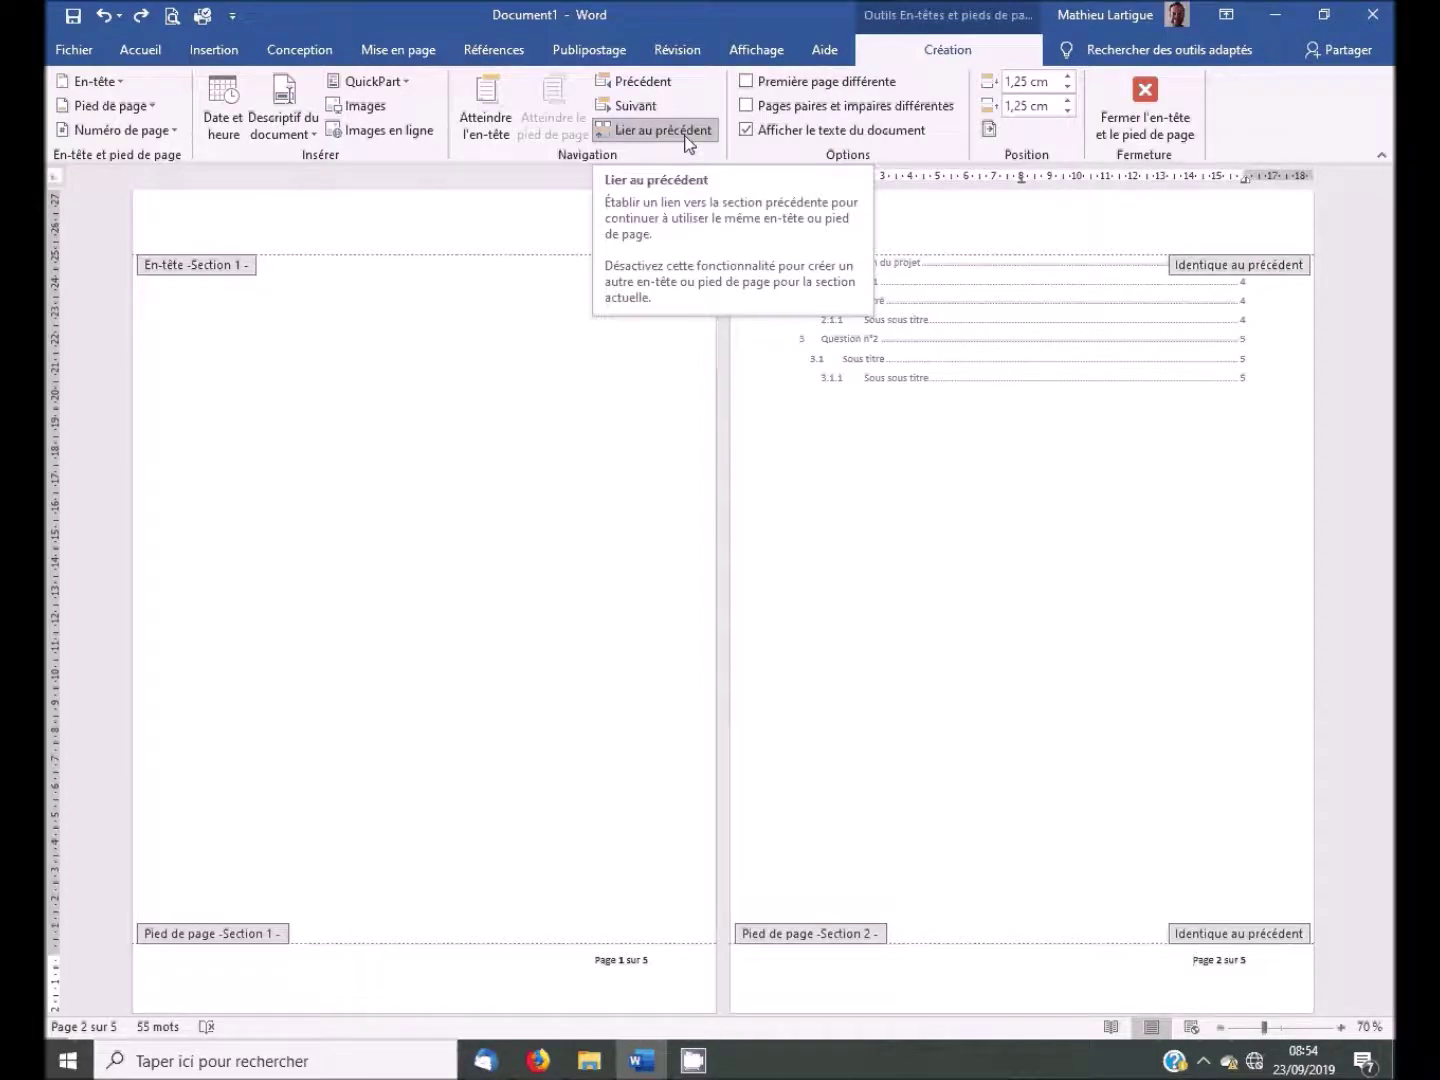
scroll(768, 718, "down", 1)
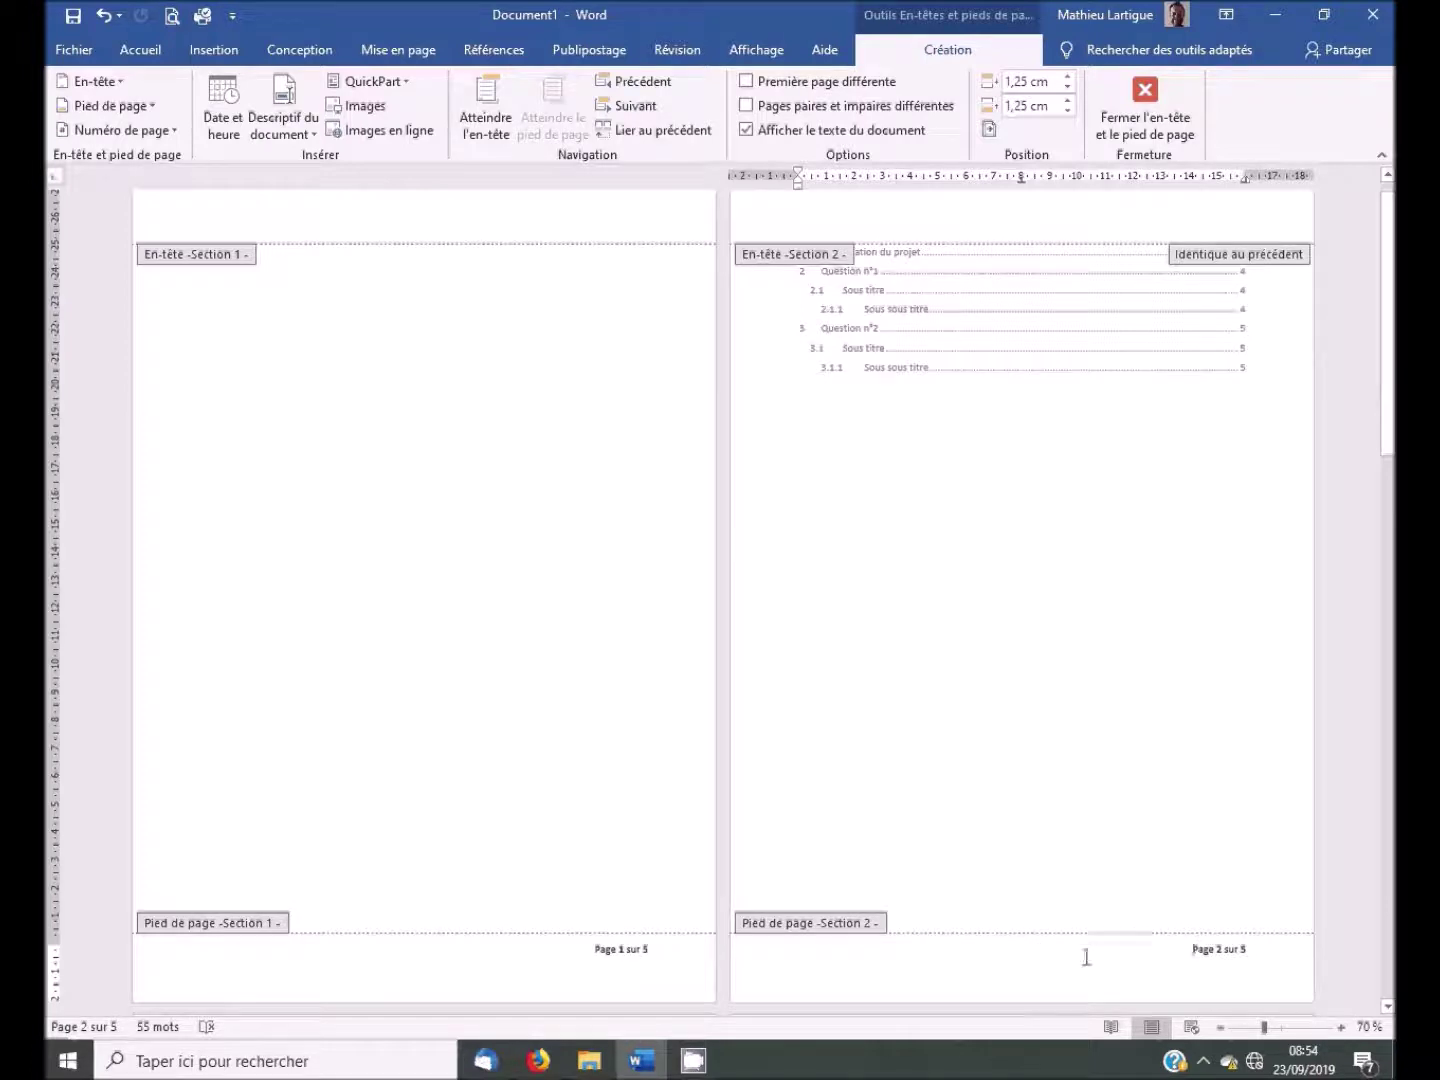
- Delete the "Page 1 sur 5" numbering from the section 1 footer and return to the document body
left_click_drag(652, 950, 589, 949)
key("Delete")
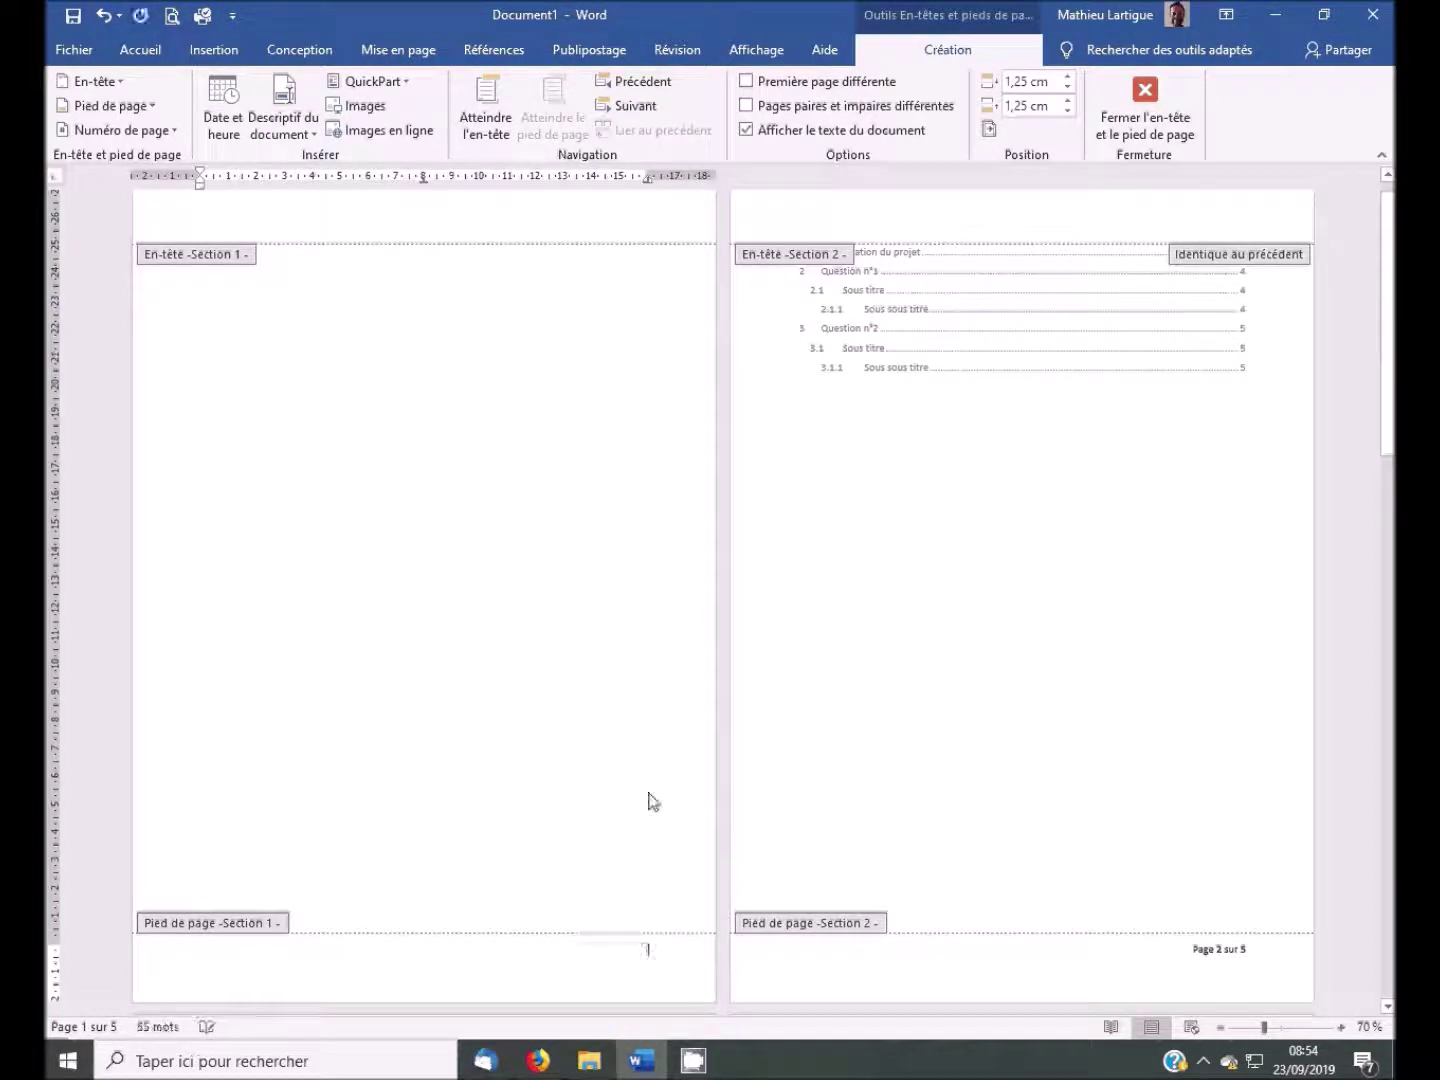
double_click(641, 790)
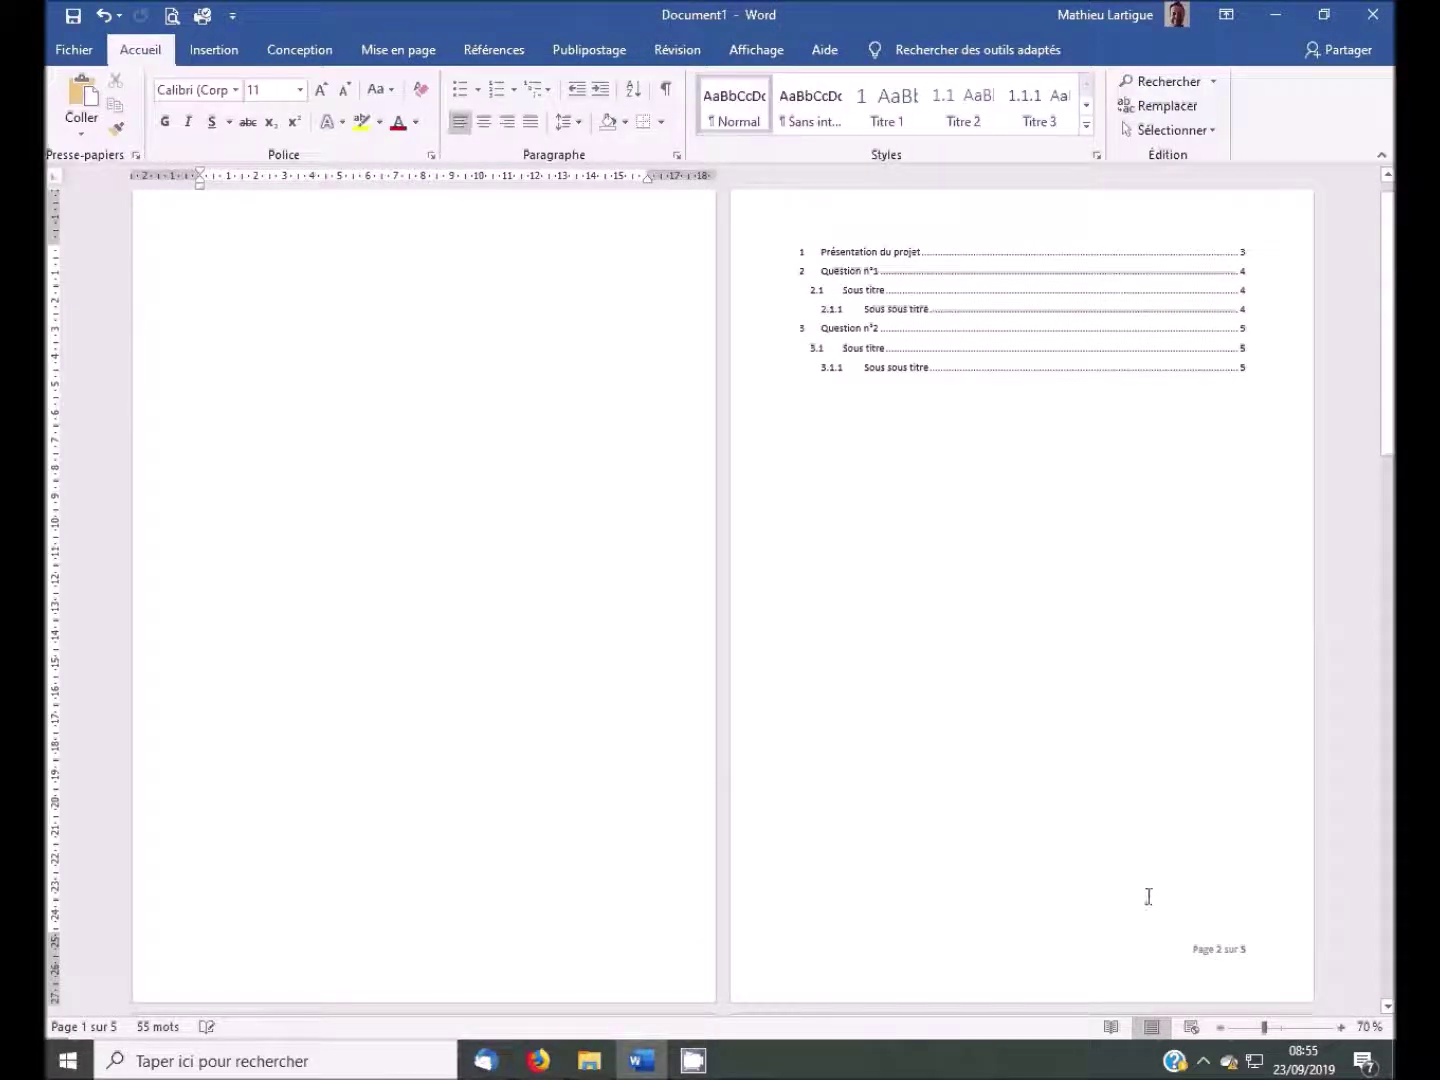
mouse_move(1385, 436)
left_mouse_down()
mouse_move(1385, 935)
mouse_move(1385, 428)
left_mouse_up()
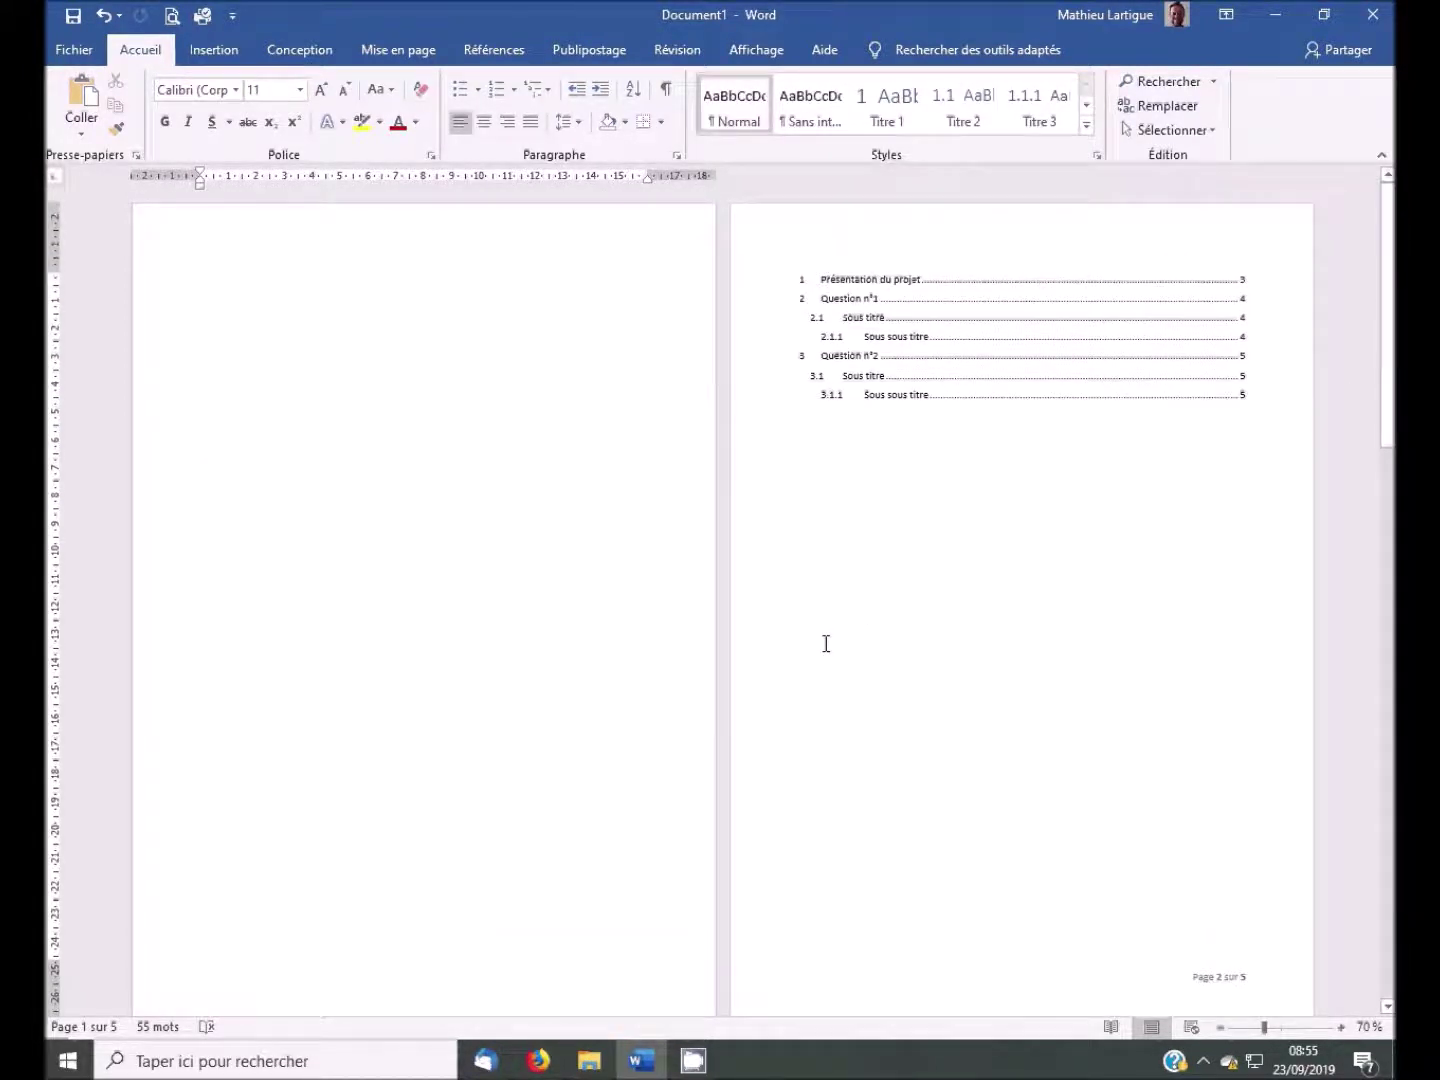